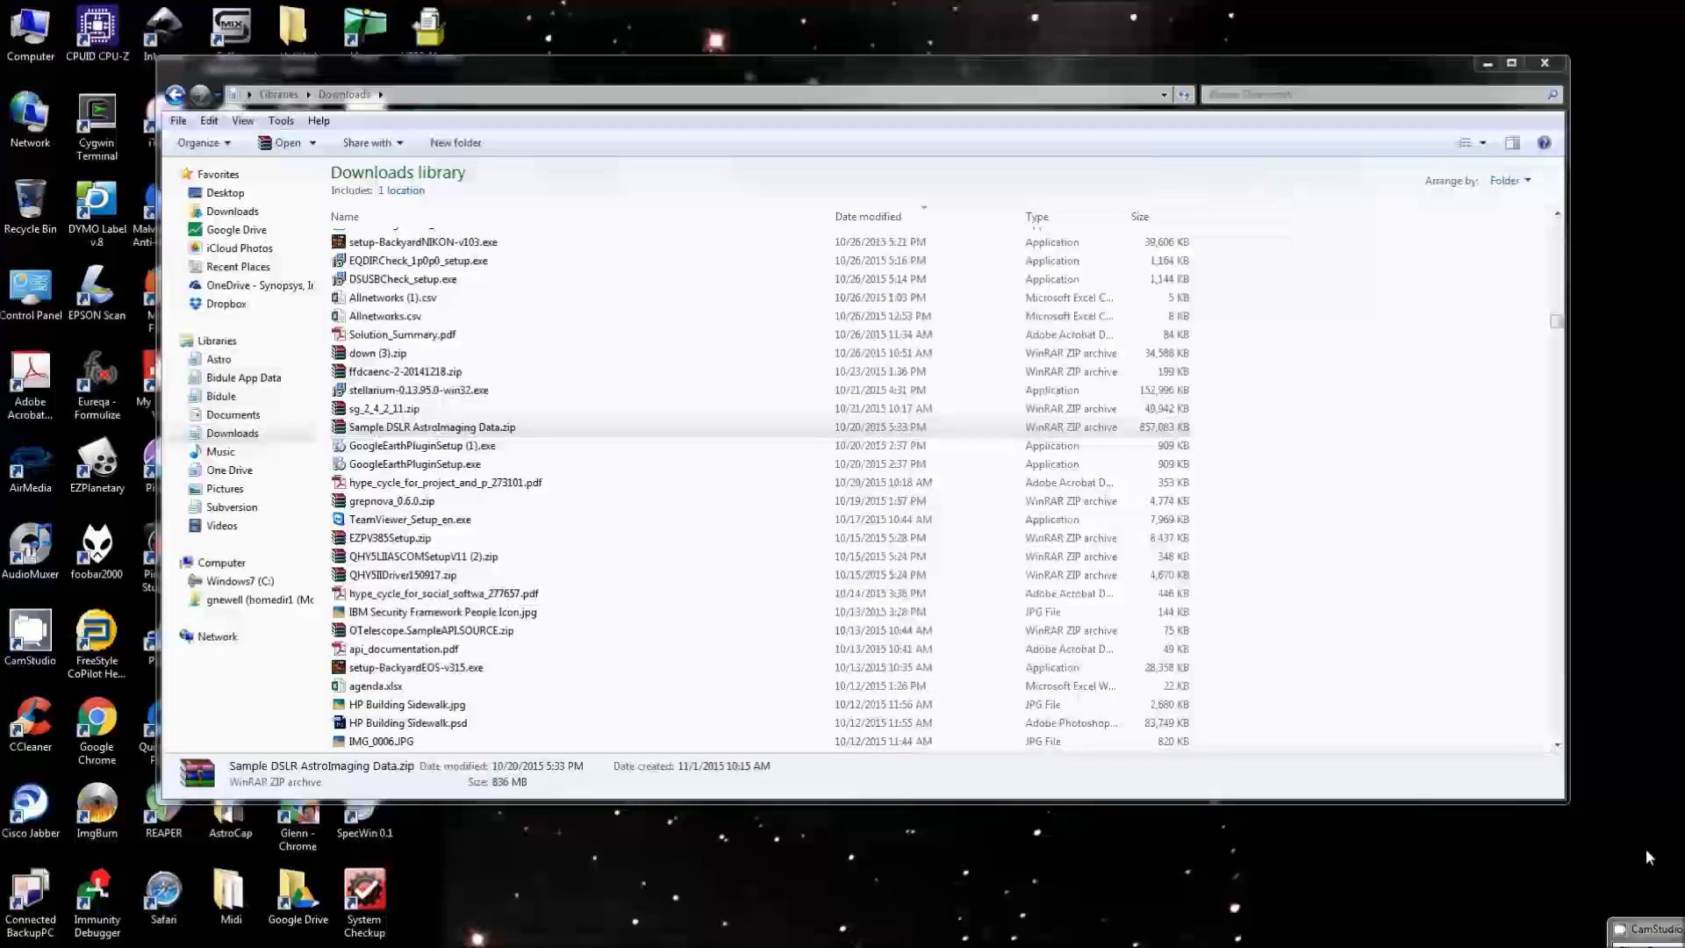
Extract Sample DSLR AstroImaging Data.zip from the Downloads library into a folder of the same name.
click(448, 431)
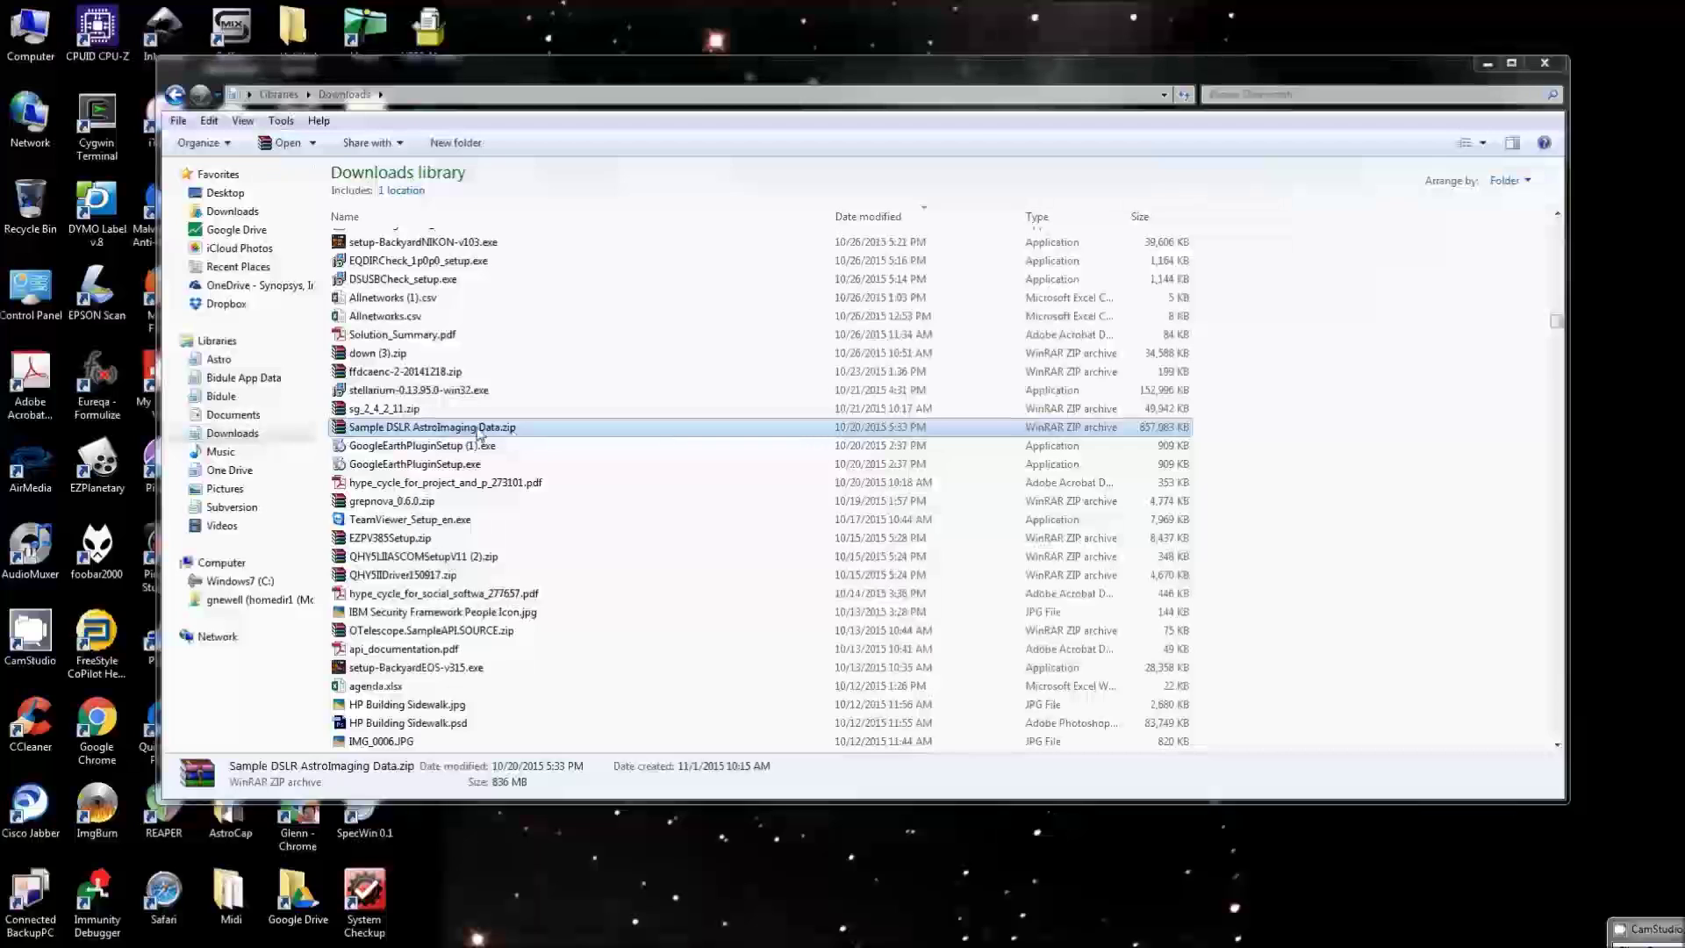
right_click(471, 433)
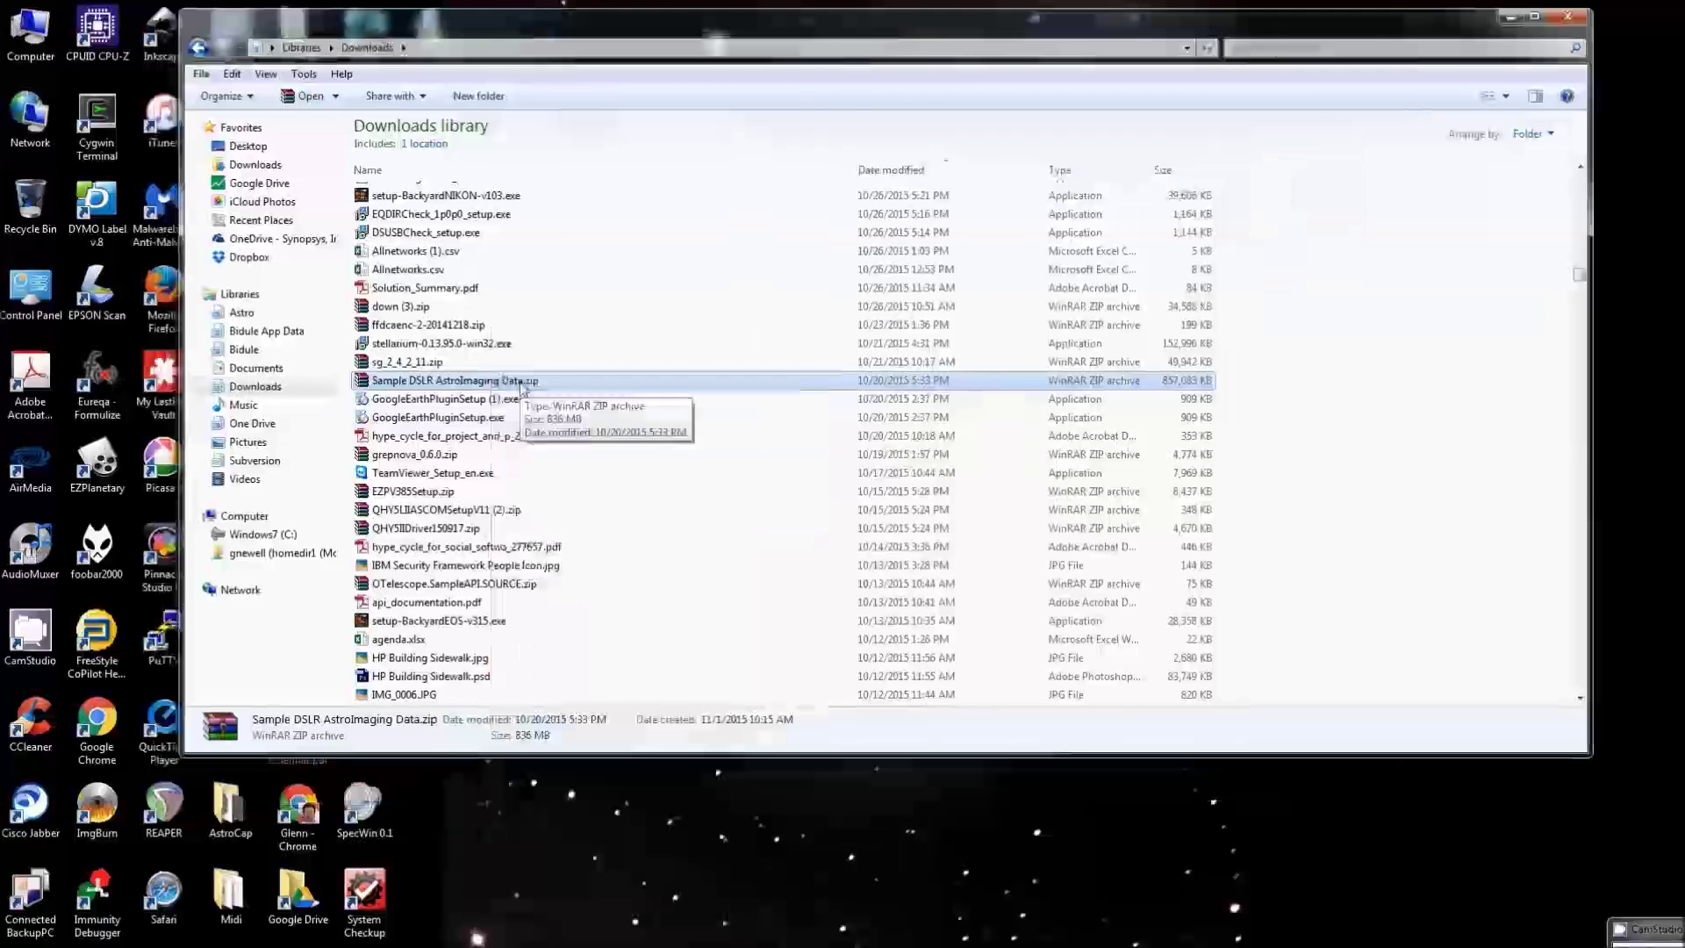
click(522, 389)
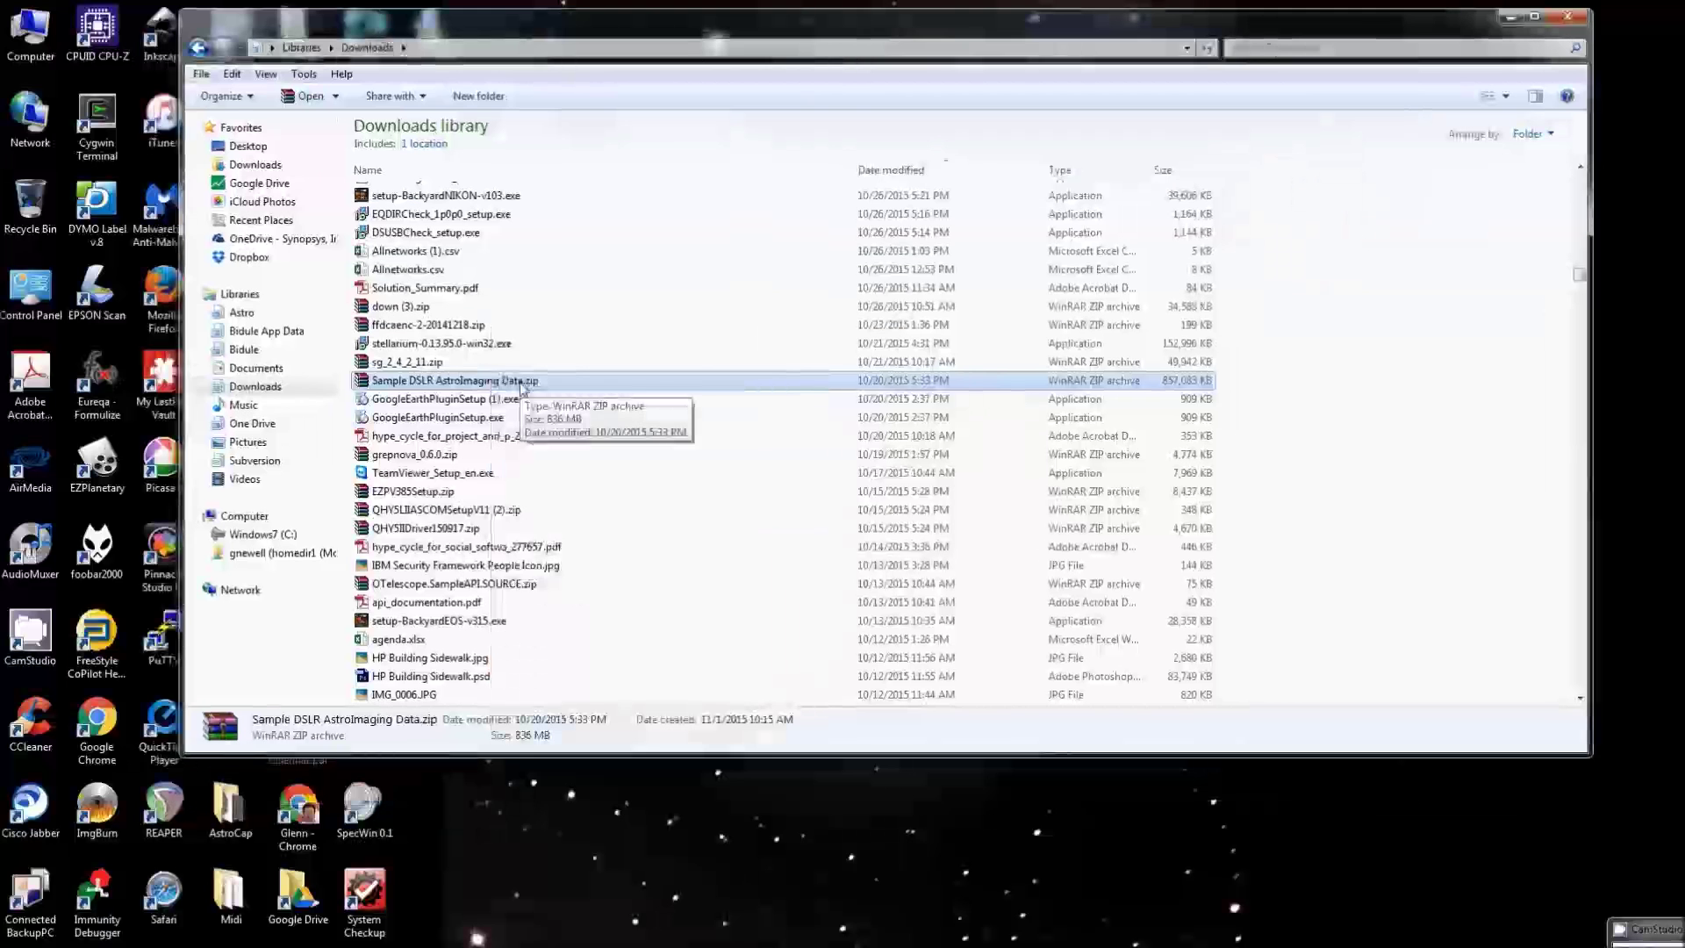
right_click(522, 389)
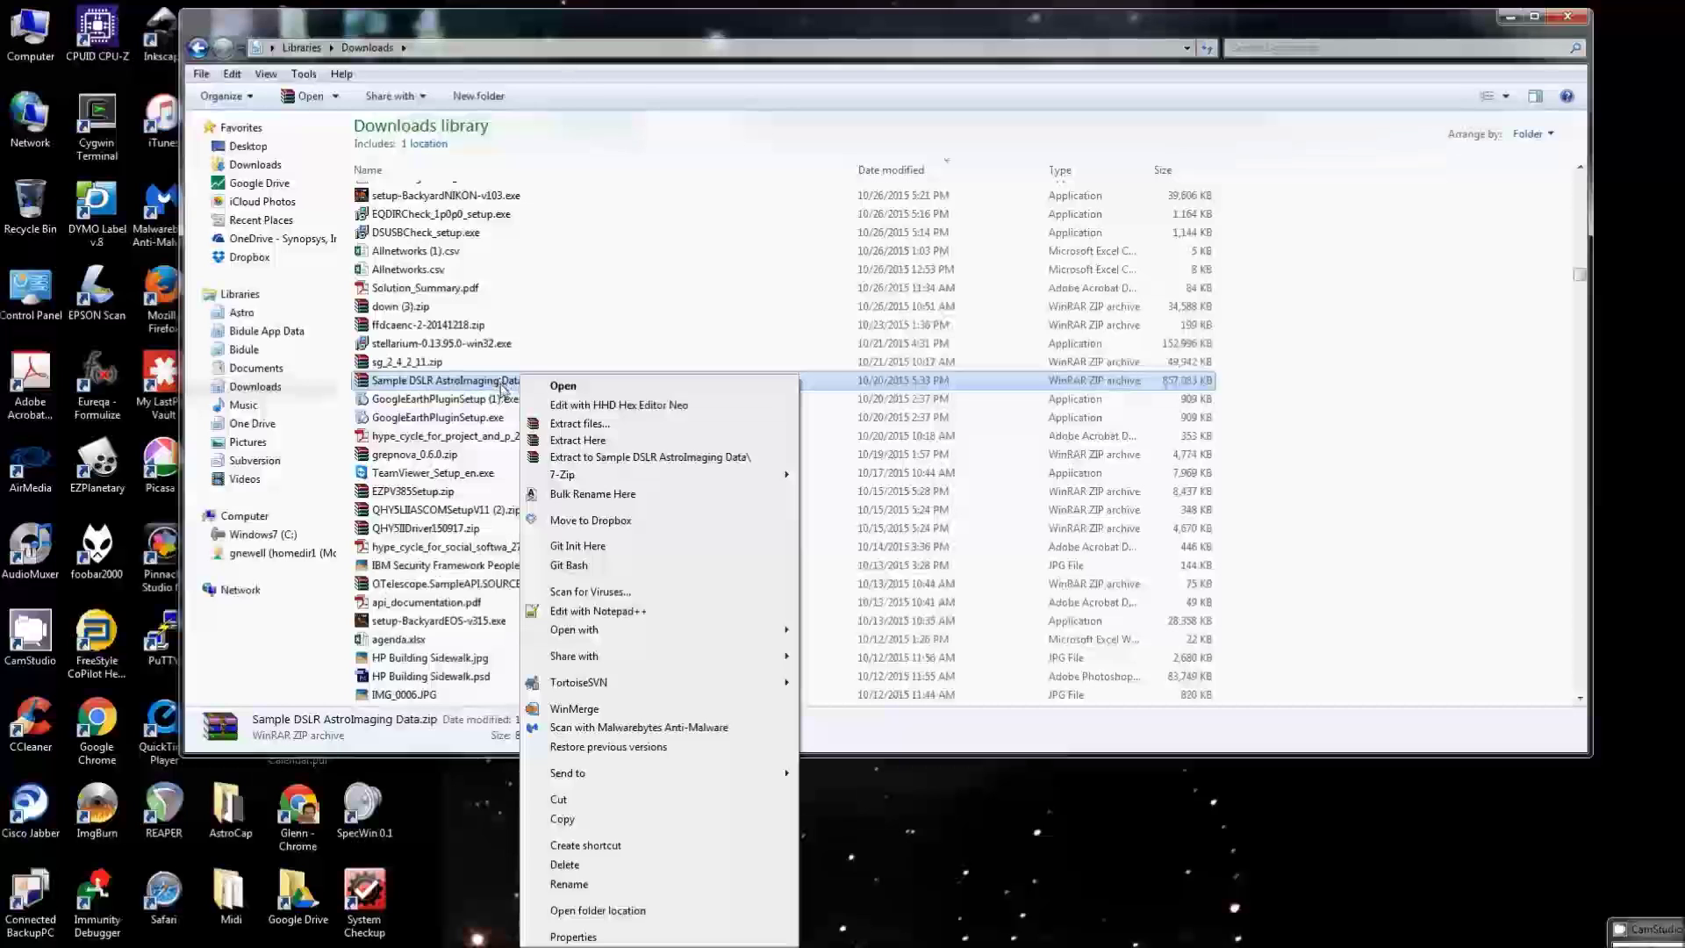
click(612, 457)
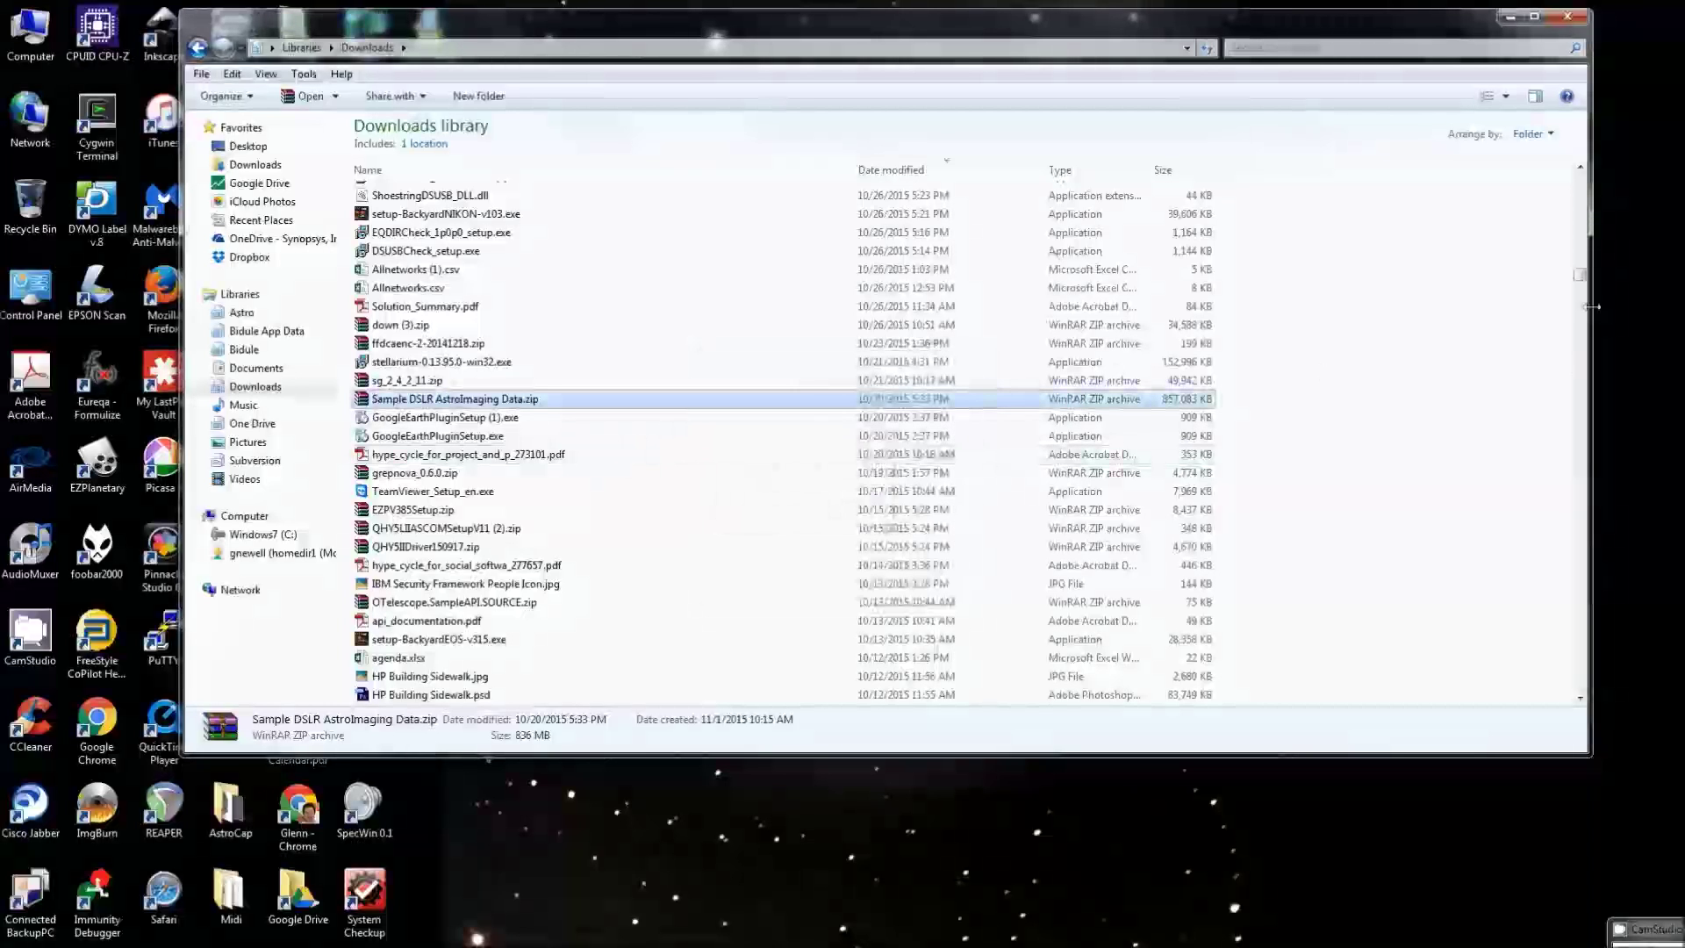
Browse through the extracted Sample DSLR AstroImaging Data folders to the M81 and M82 folder.
drag(1579, 285, 1527, 163)
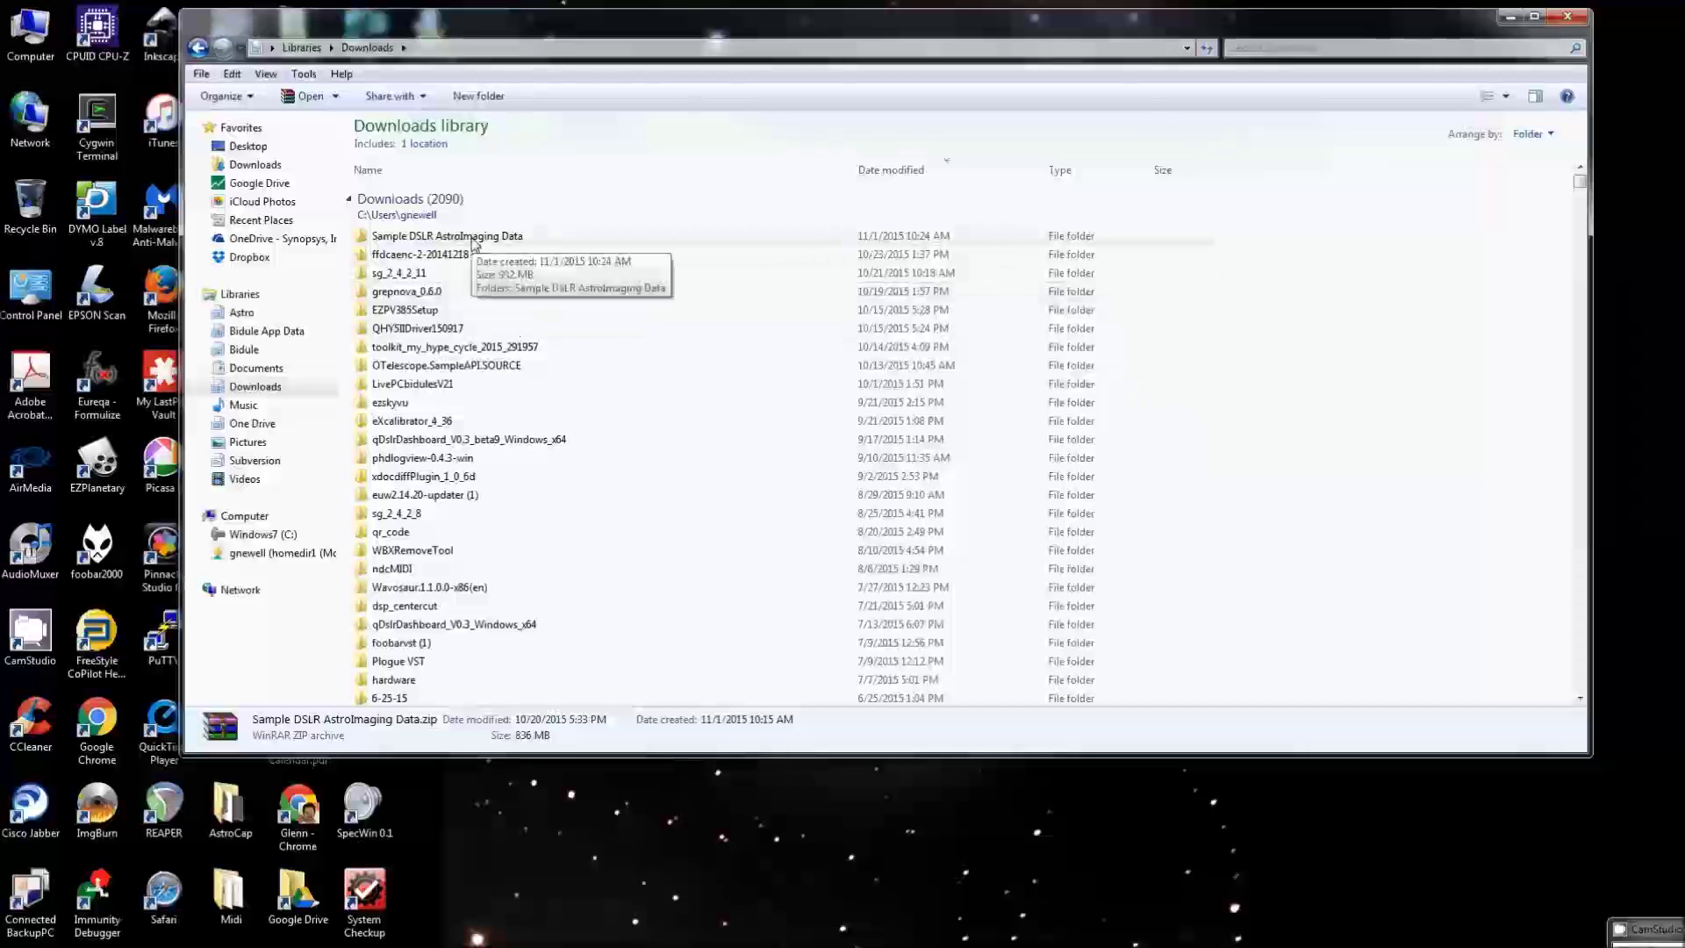
double_click(472, 239)
double_click(479, 201)
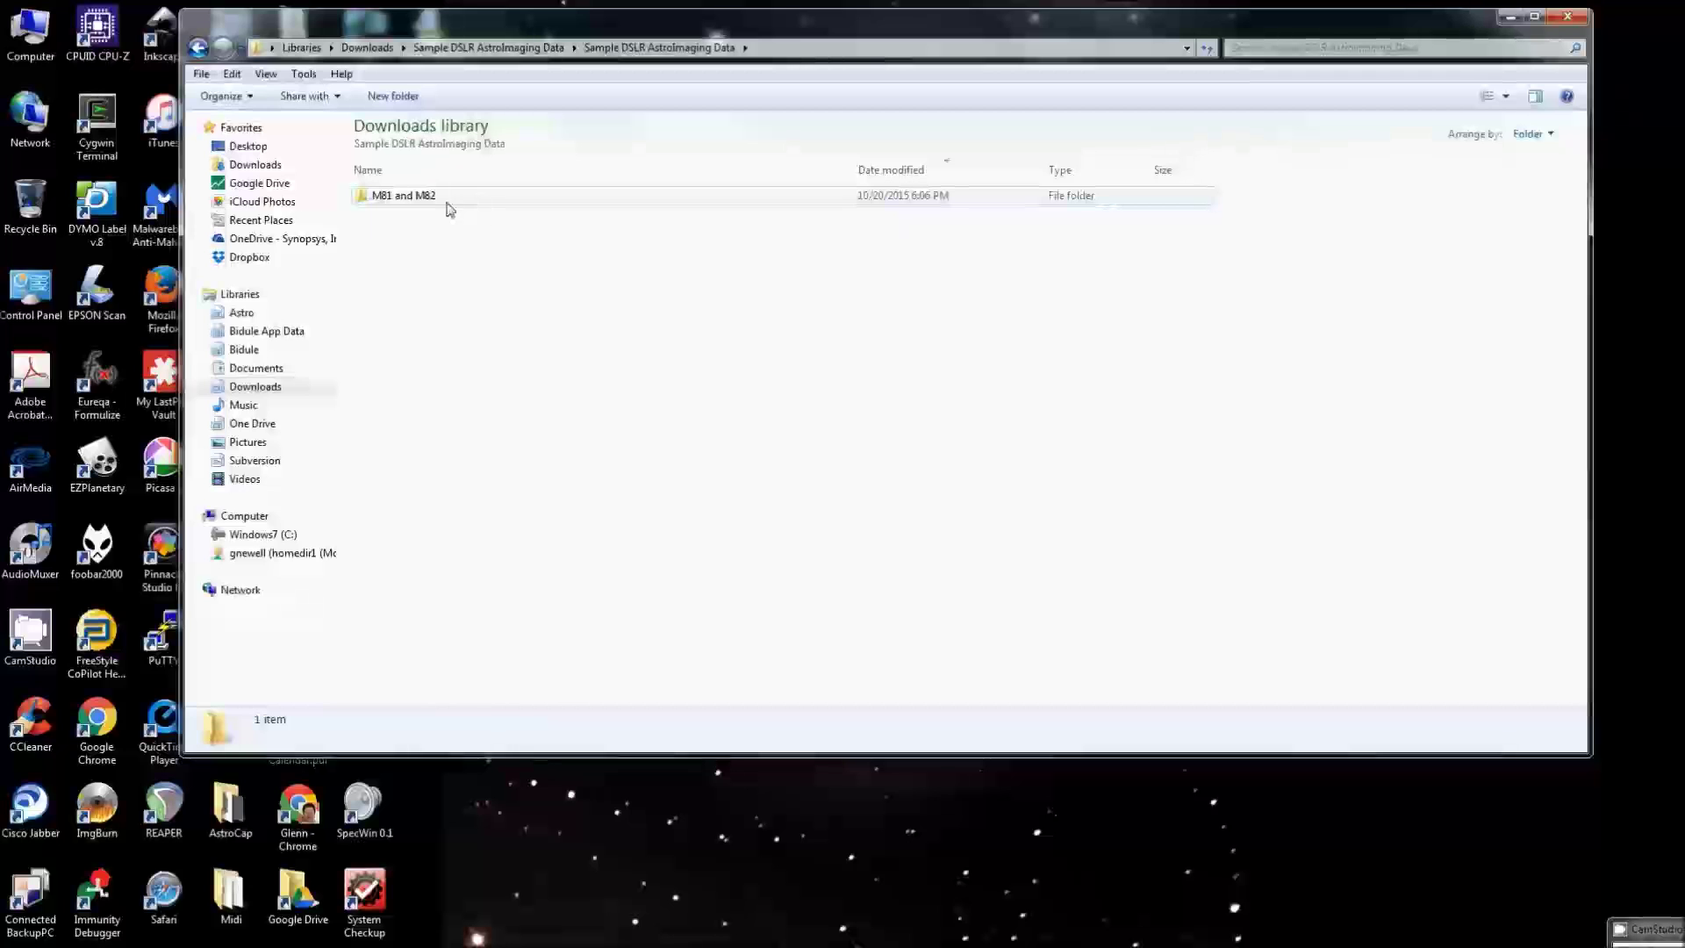
double_click(416, 197)
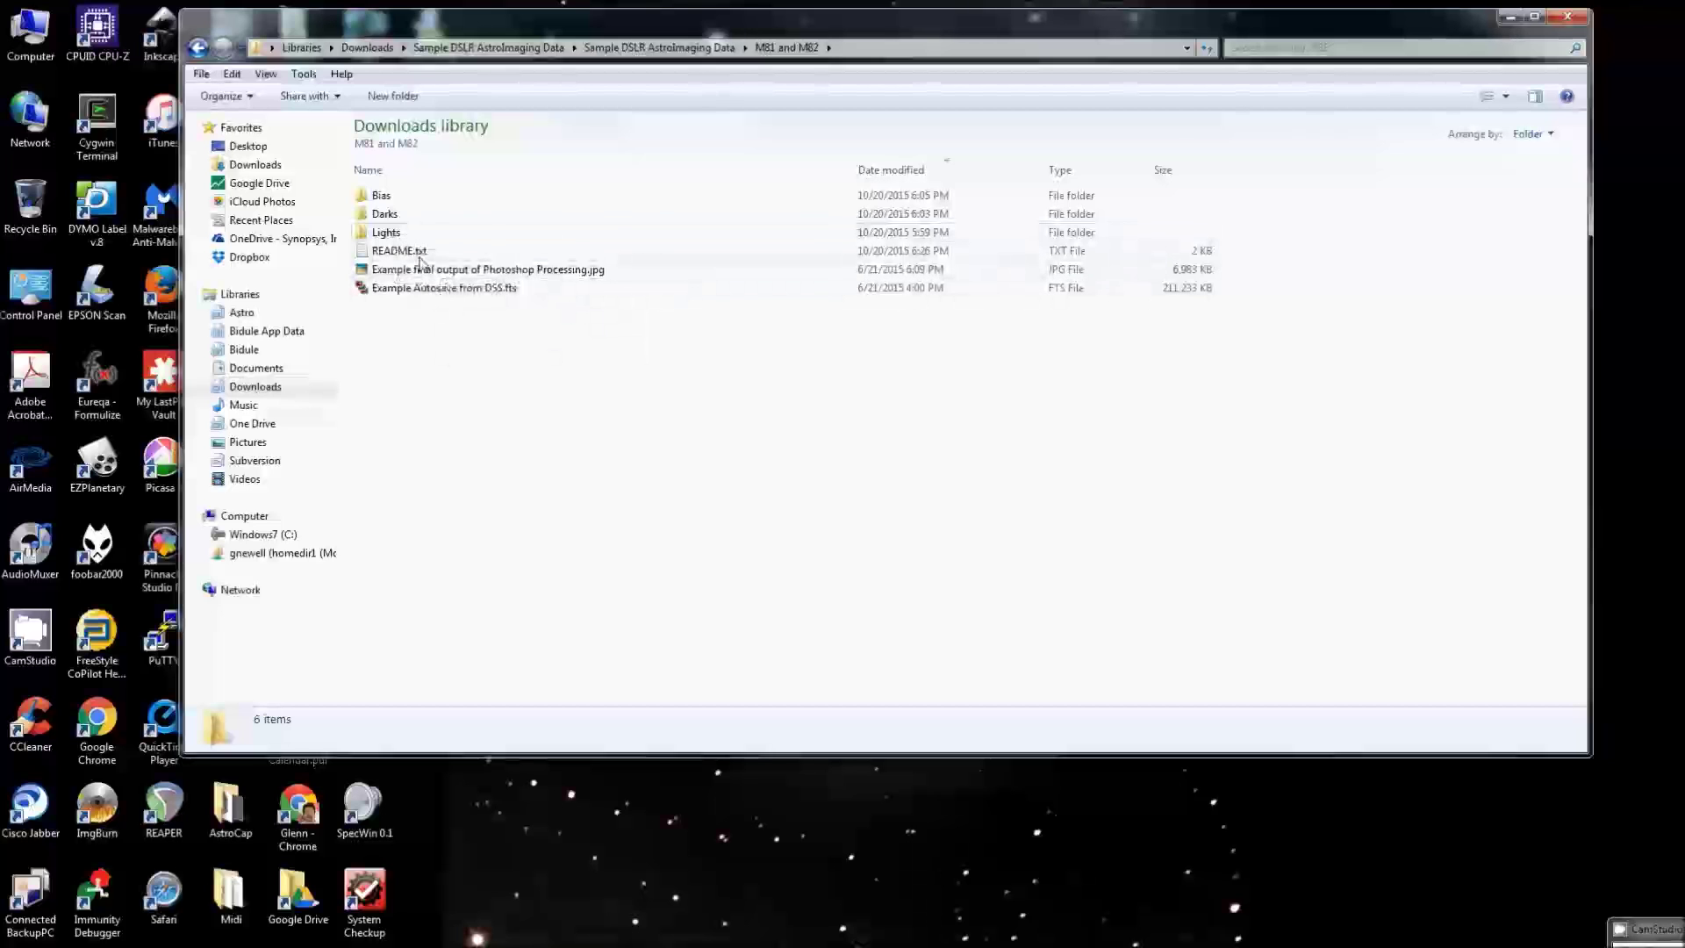
Open README.txt from the M81 and M82 folder and highlight the required Deep Sky Stacker version, 3.3.4.
double_click(420, 254)
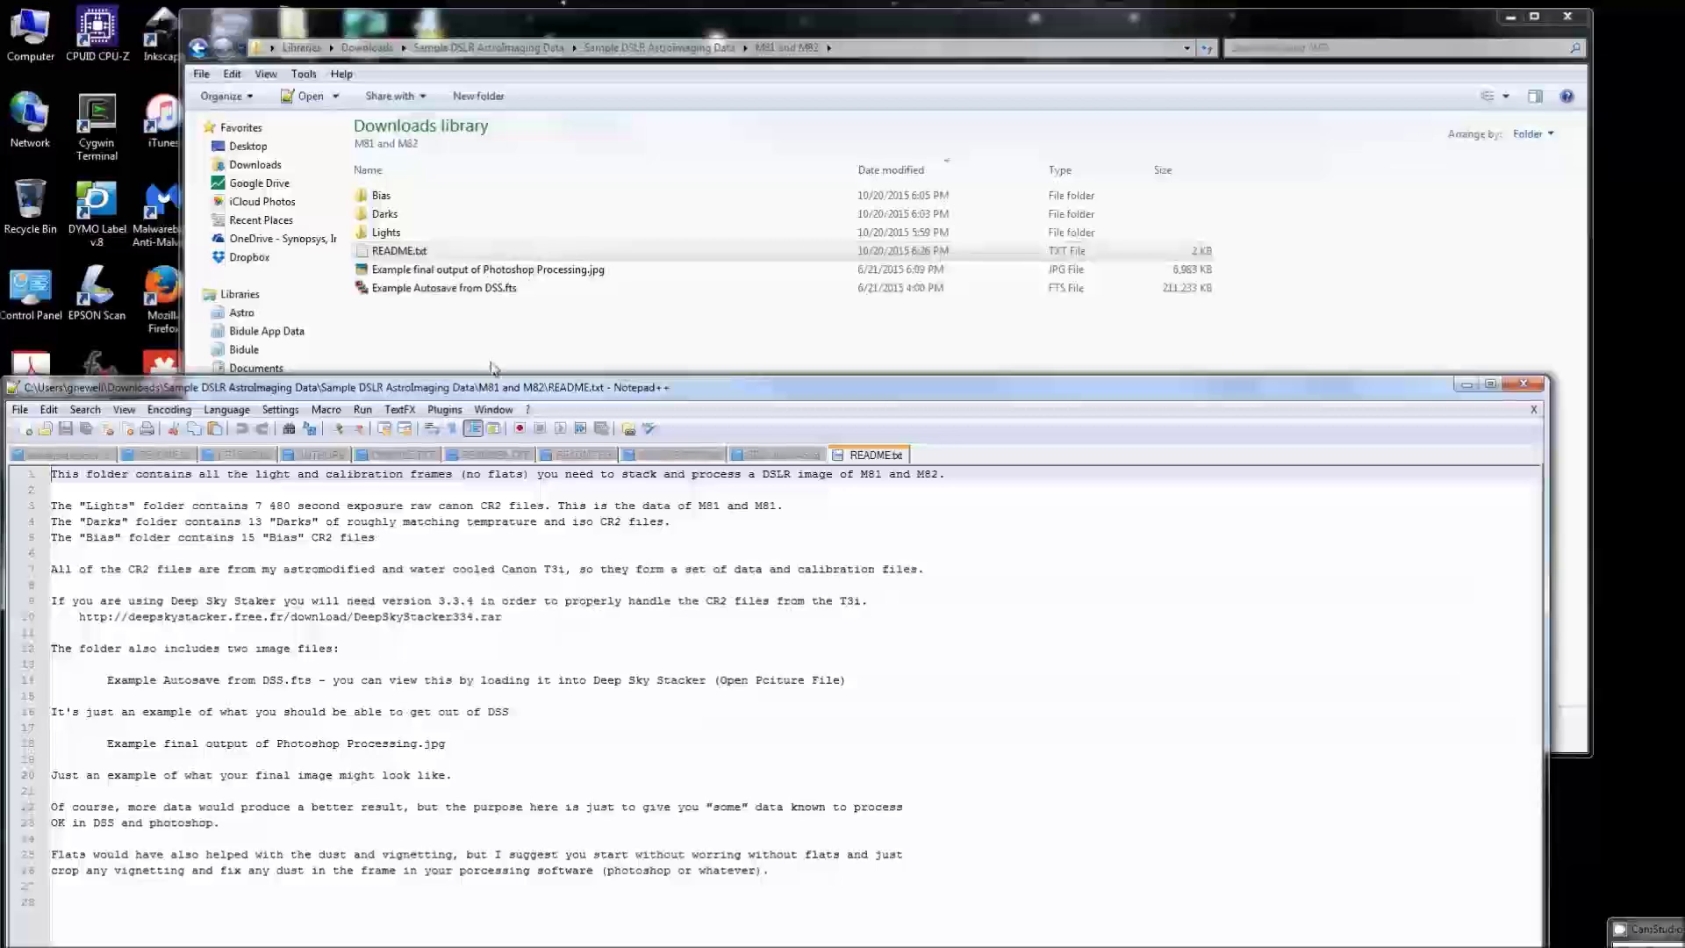
drag(507, 392, 661, 131)
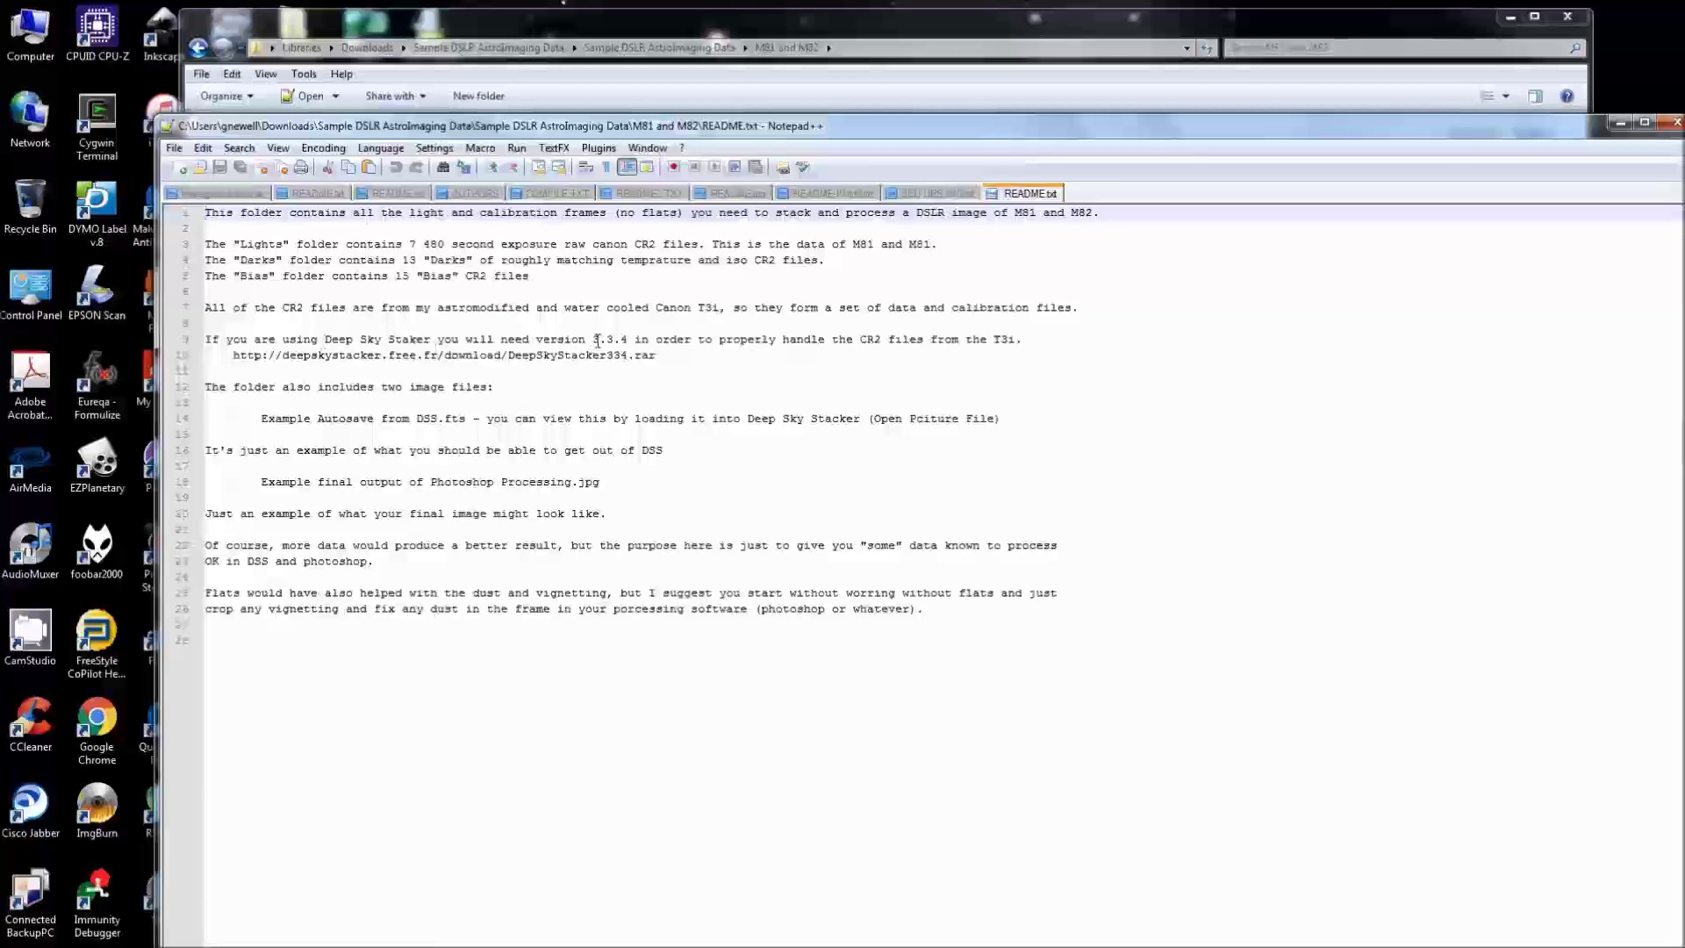
drag(593, 342, 629, 340)
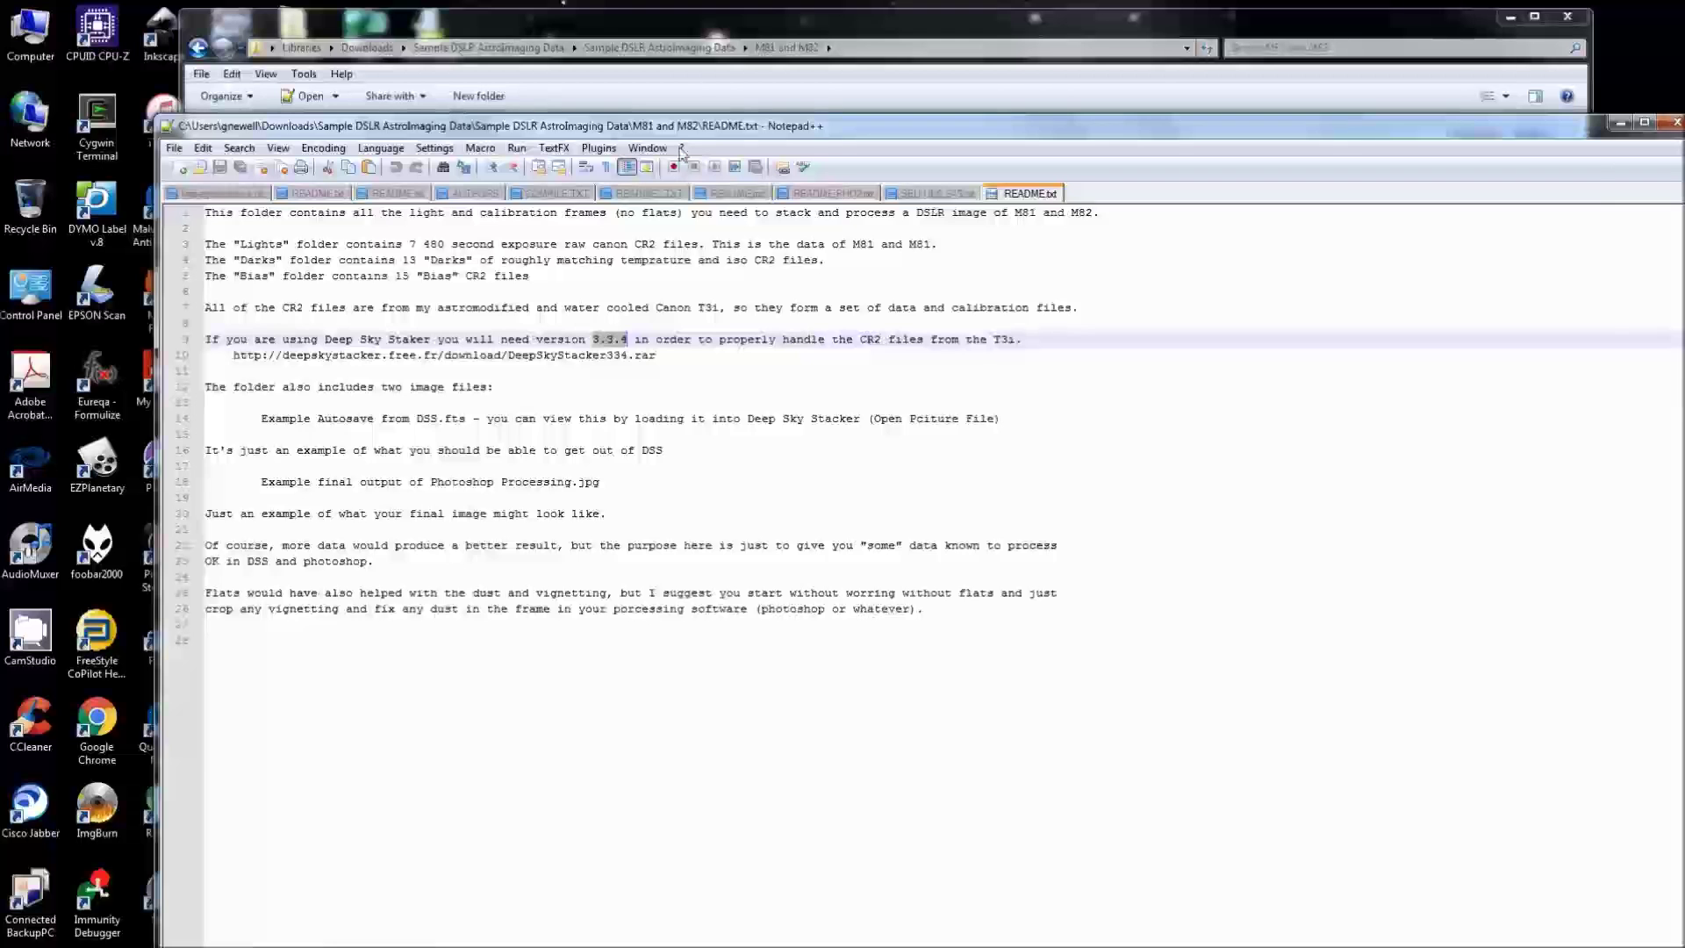
View Example final output of Photoshop Processing.jpg, close the image and minimise the README window.
click(698, 25)
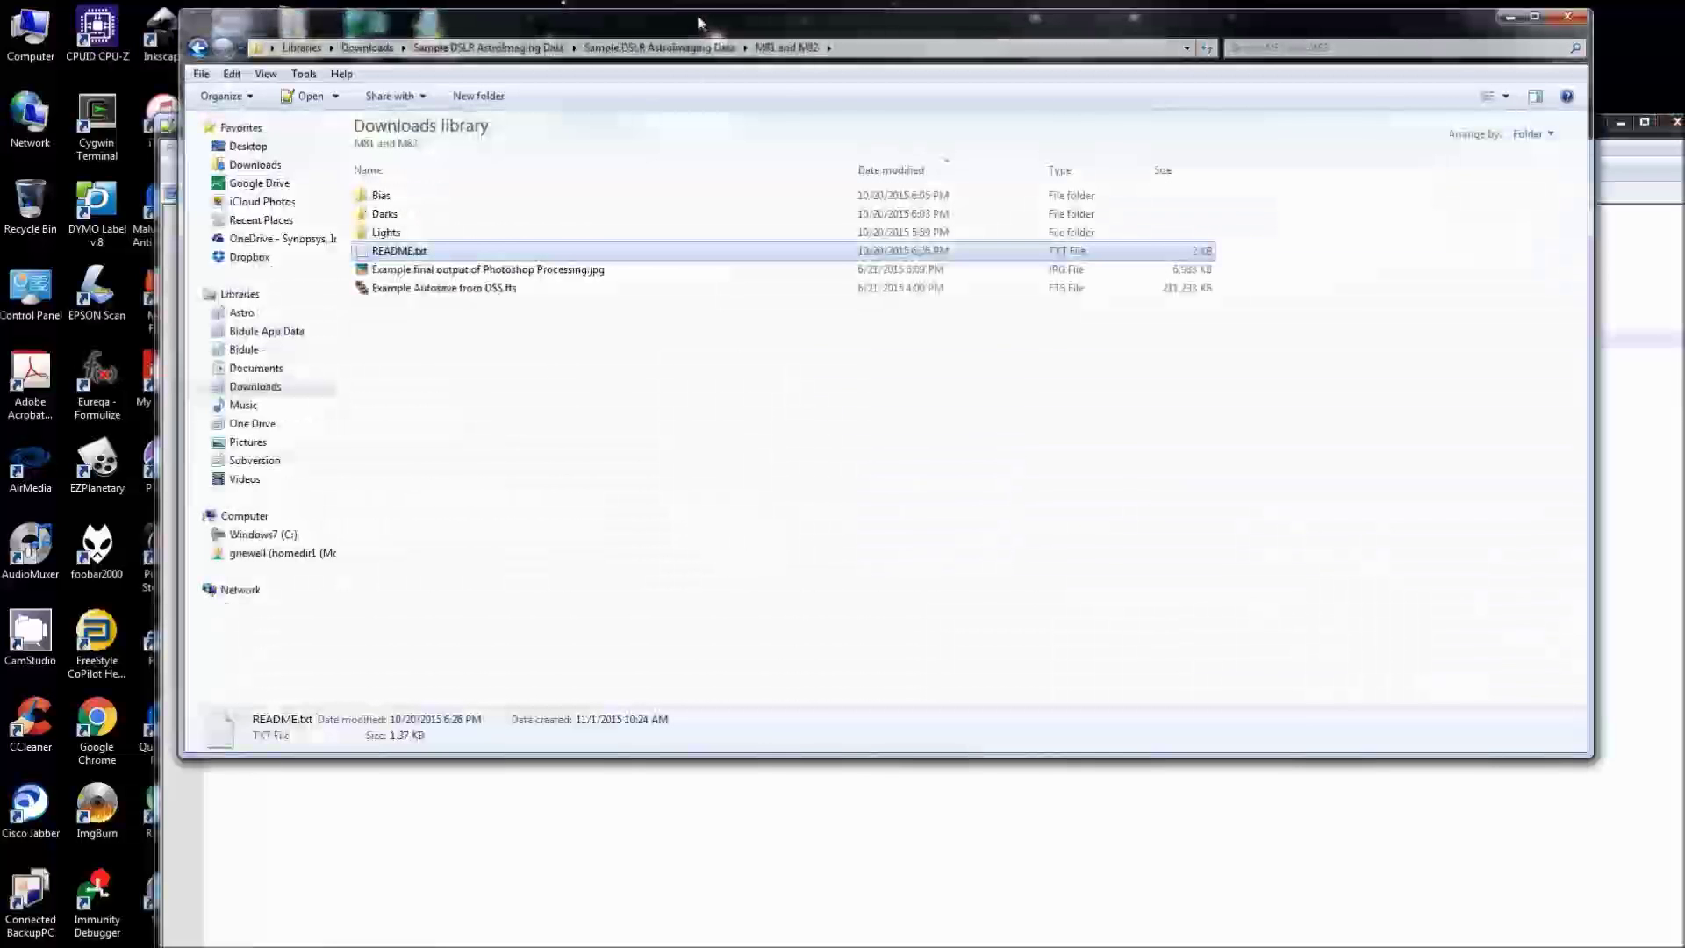
click(478, 270)
double_click(479, 271)
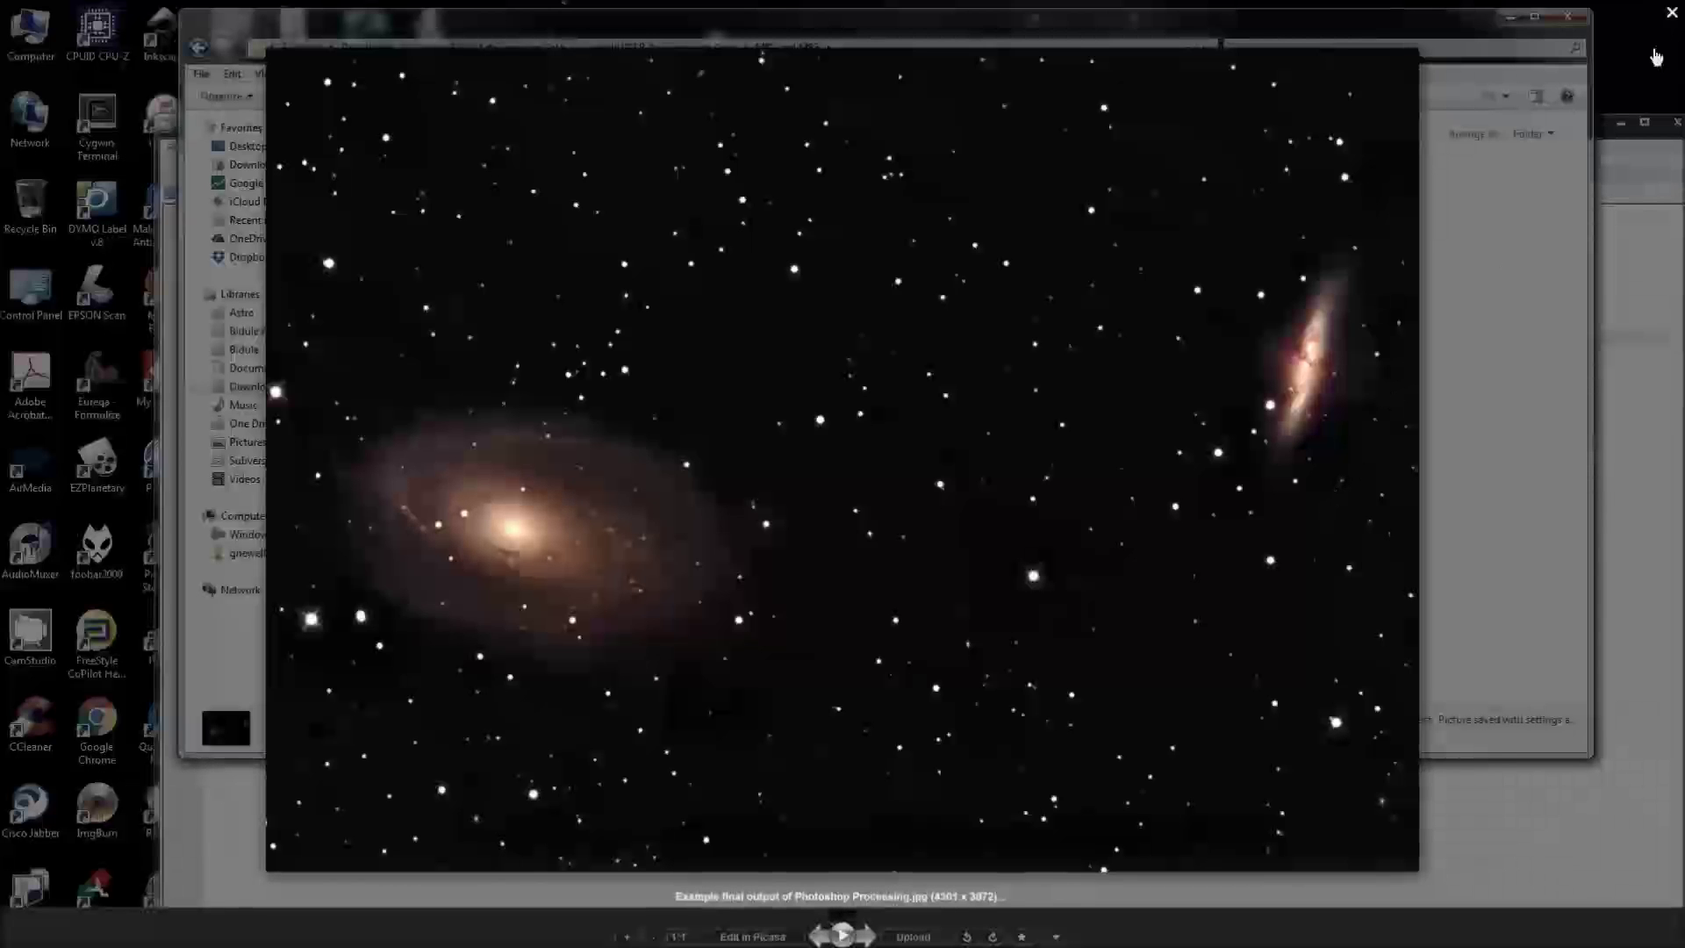
click(1672, 13)
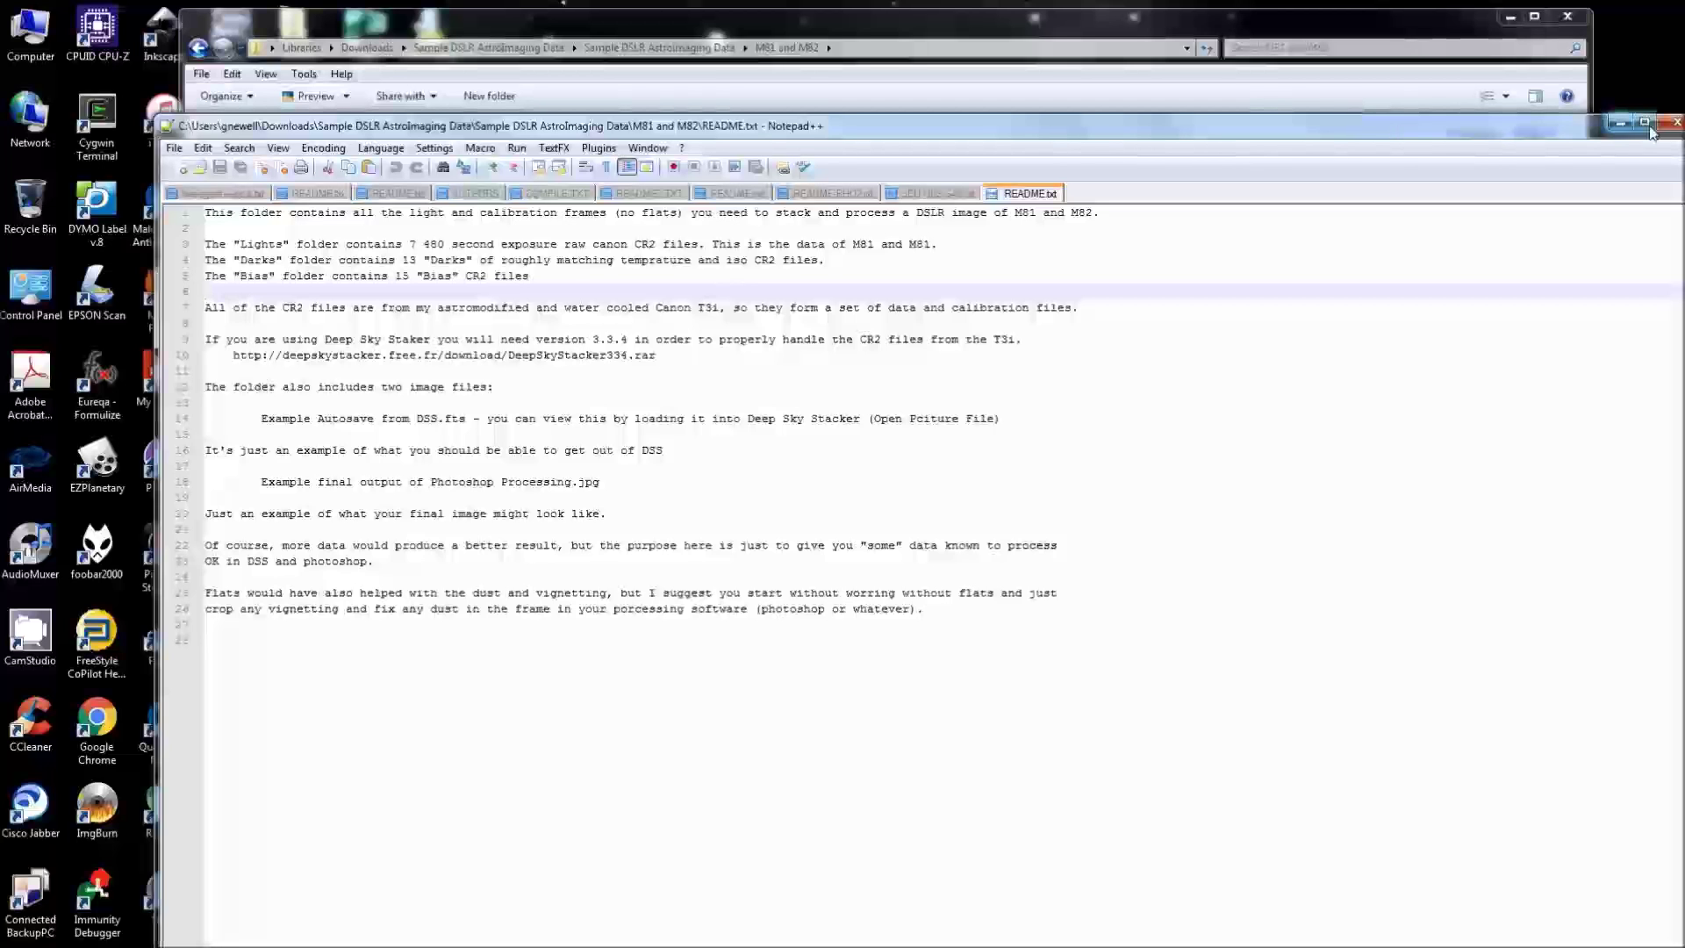
click(1620, 123)
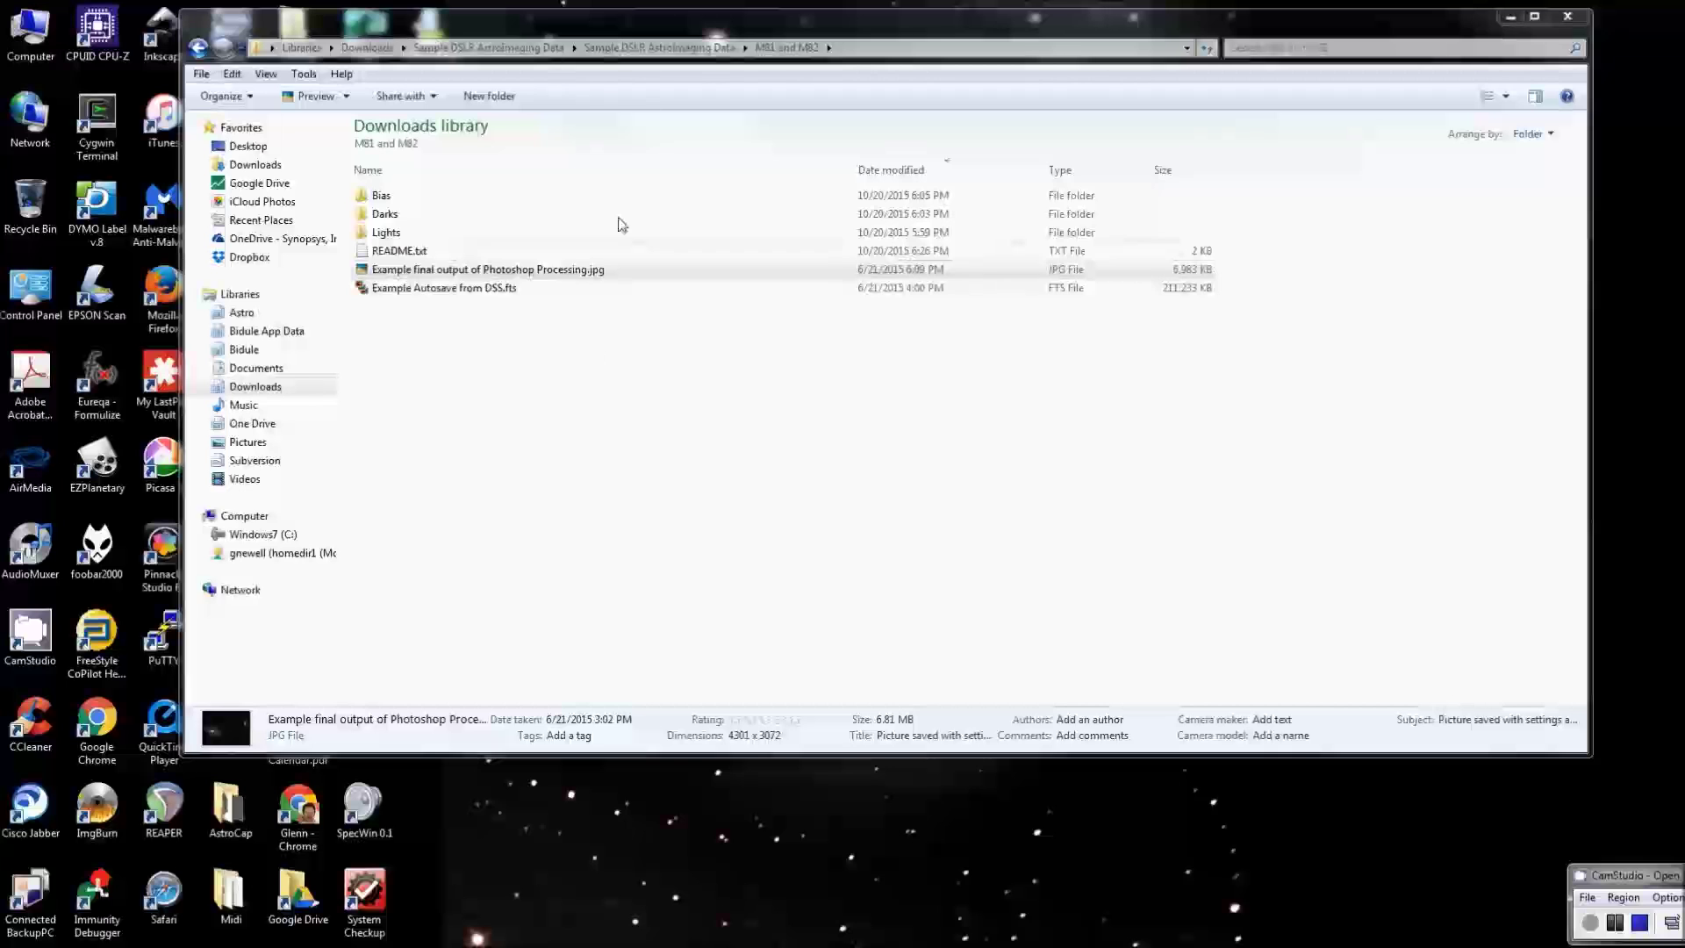
Move the file window aside, launch DeepSkyStacker from the desktop's Astro folder and maximise its window.
drag(699, 23, 1290, 57)
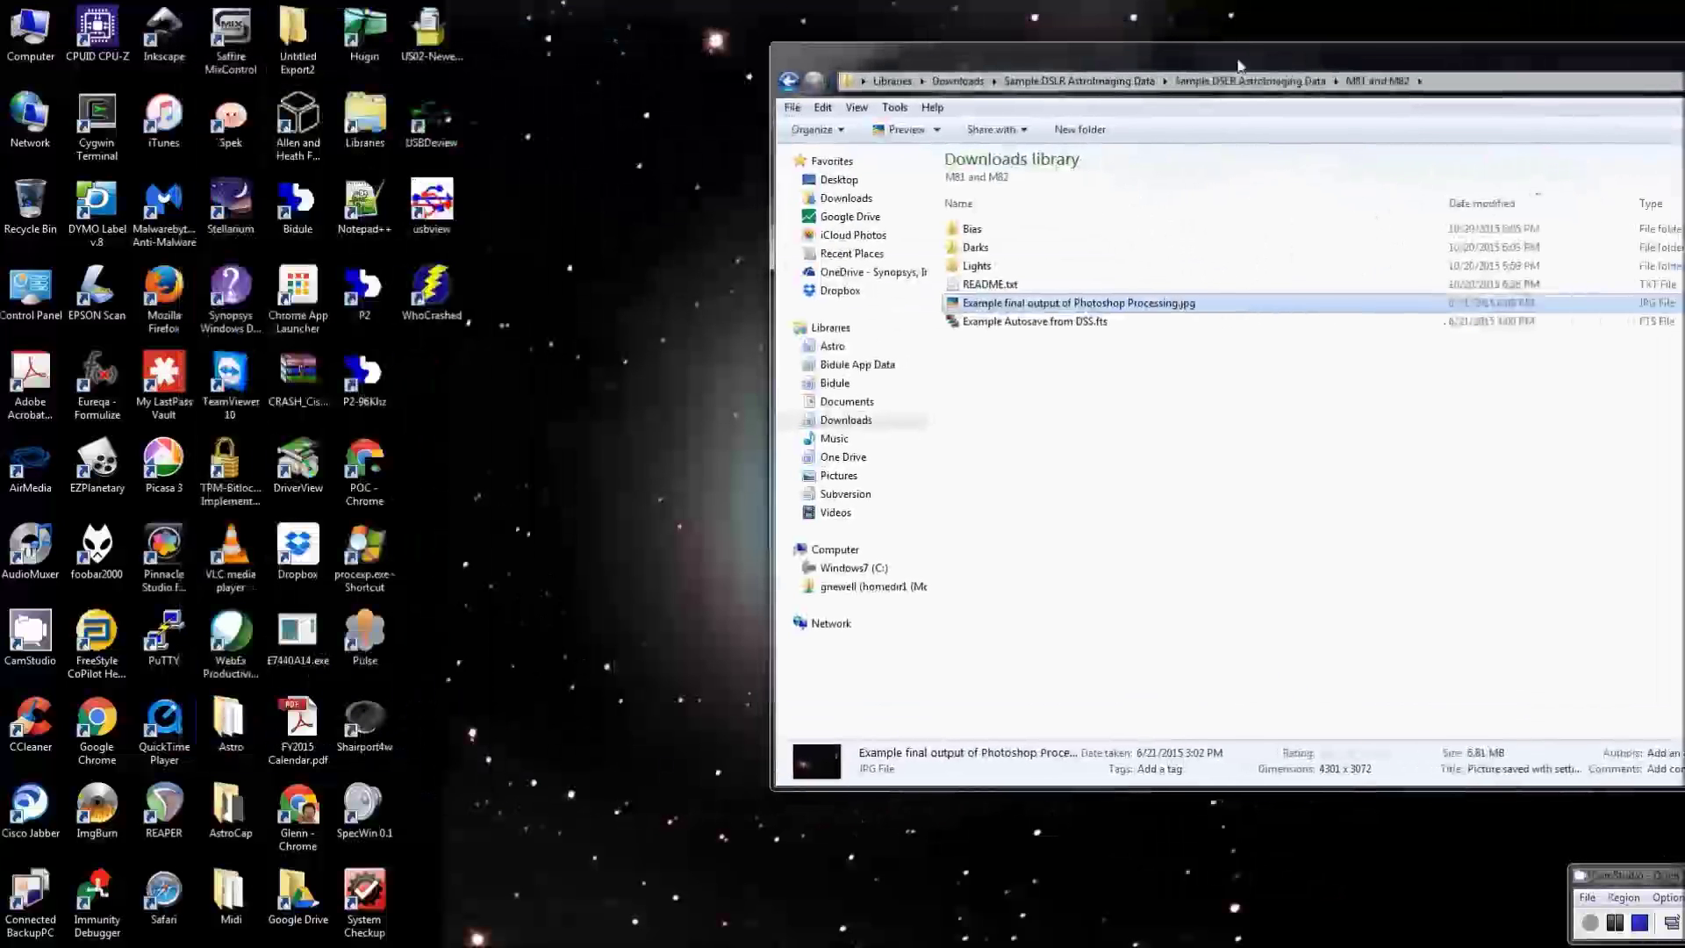
double_click(233, 731)
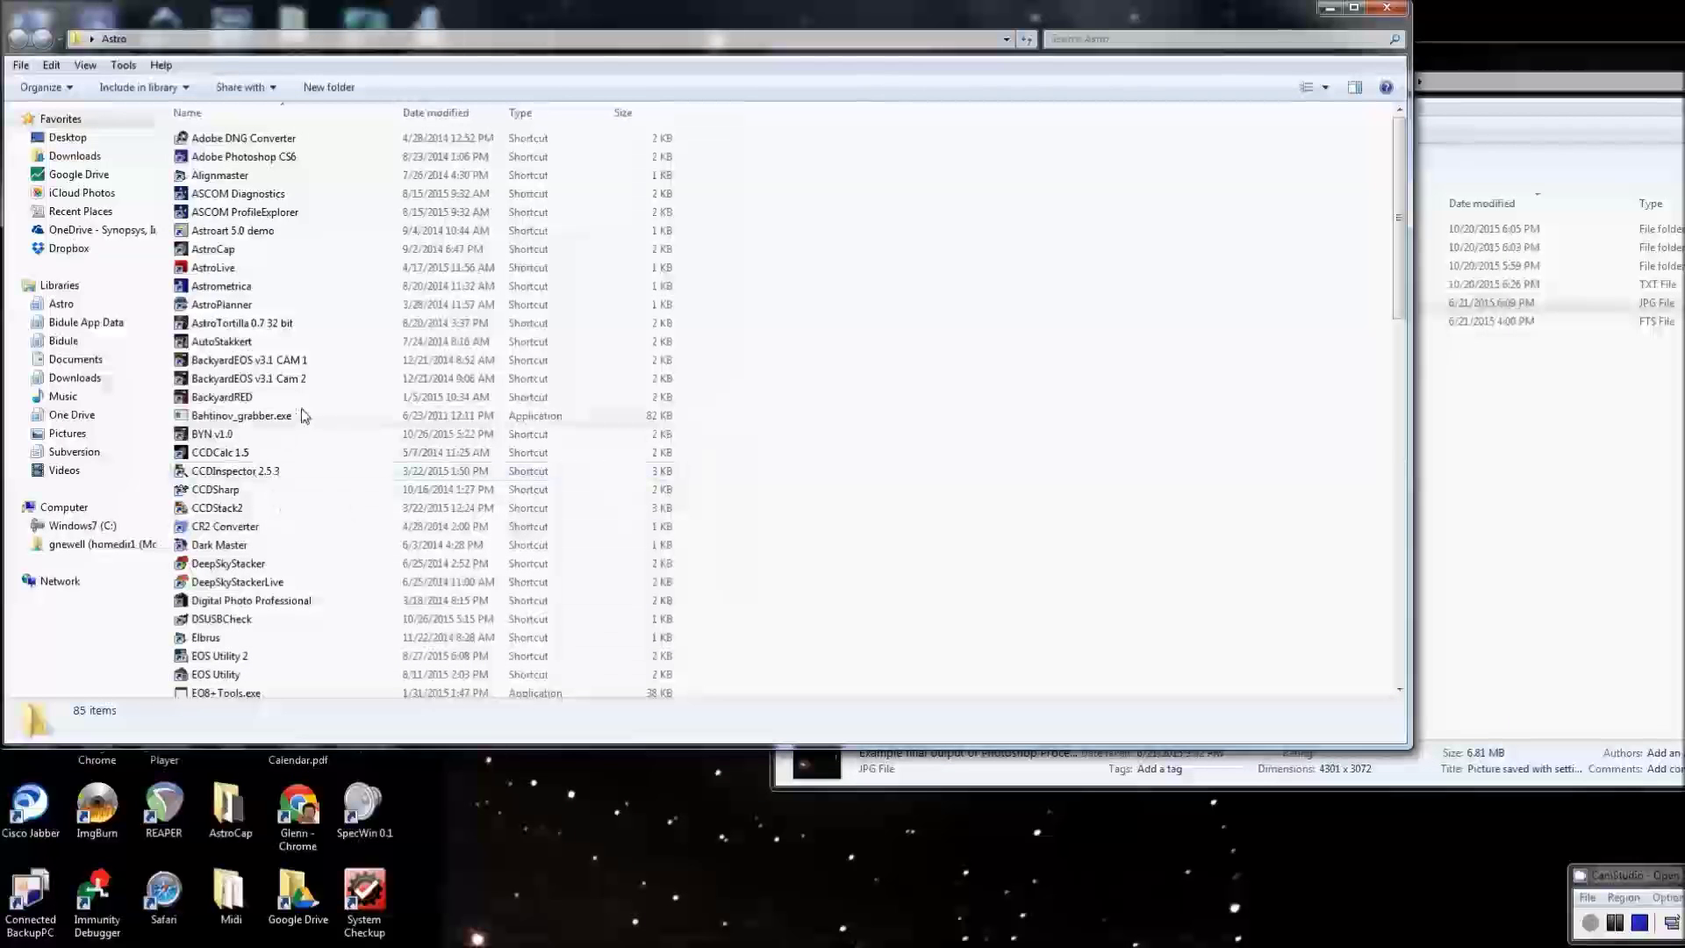
click(228, 564)
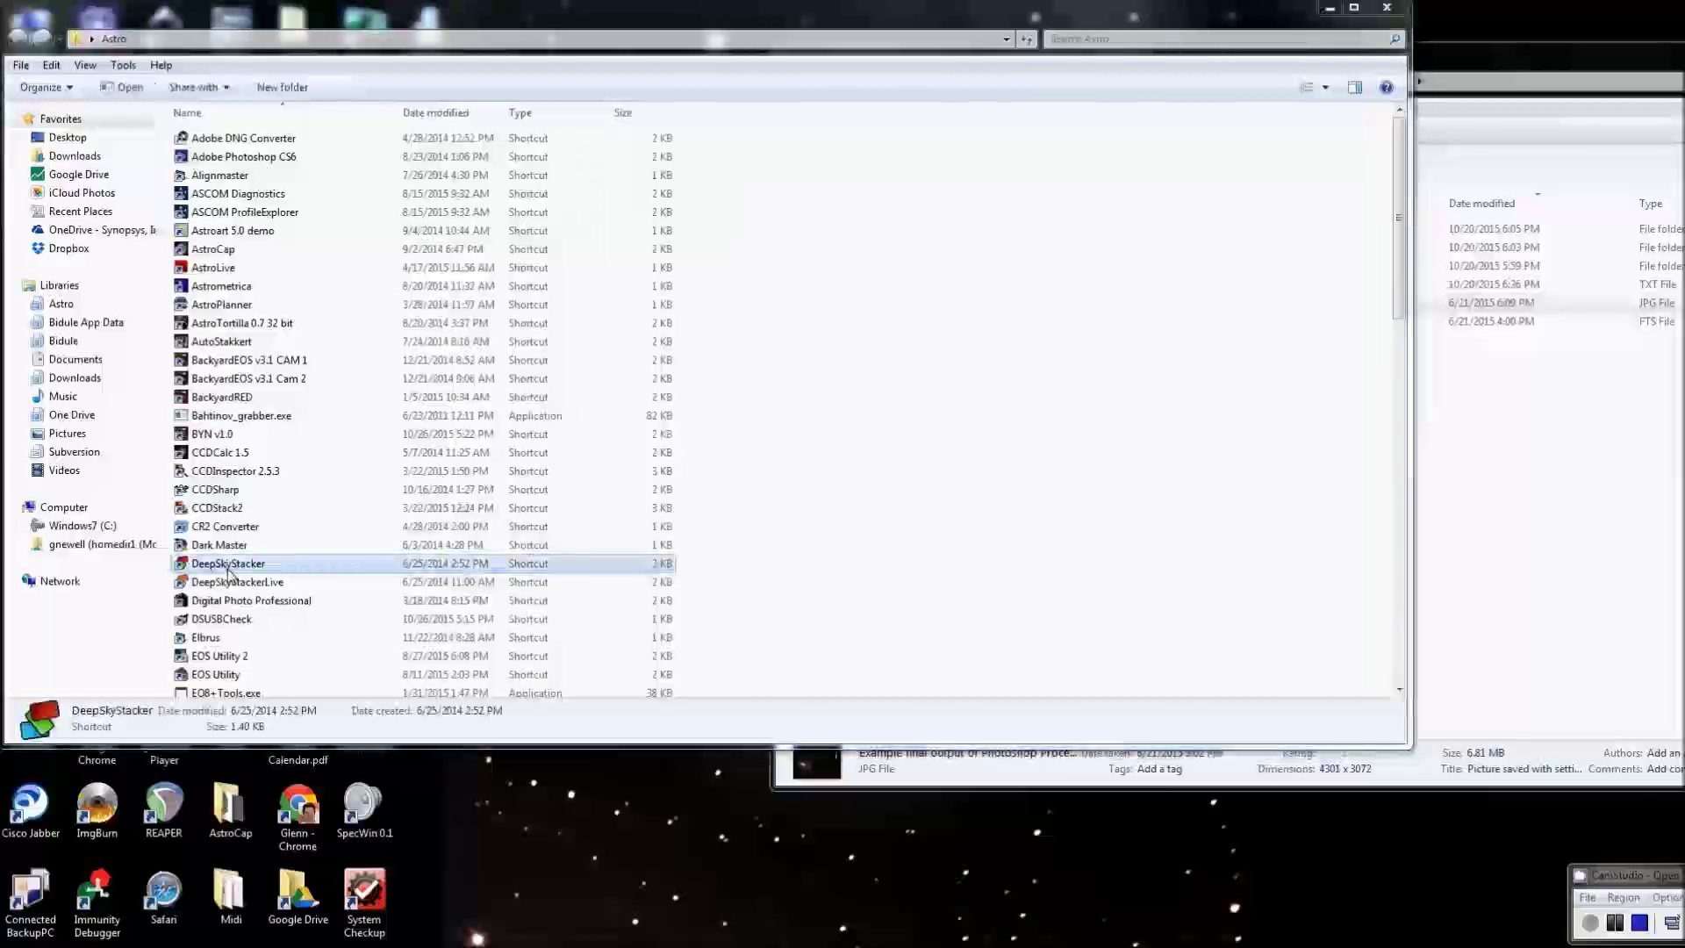
double_click(228, 568)
double_click(419, 87)
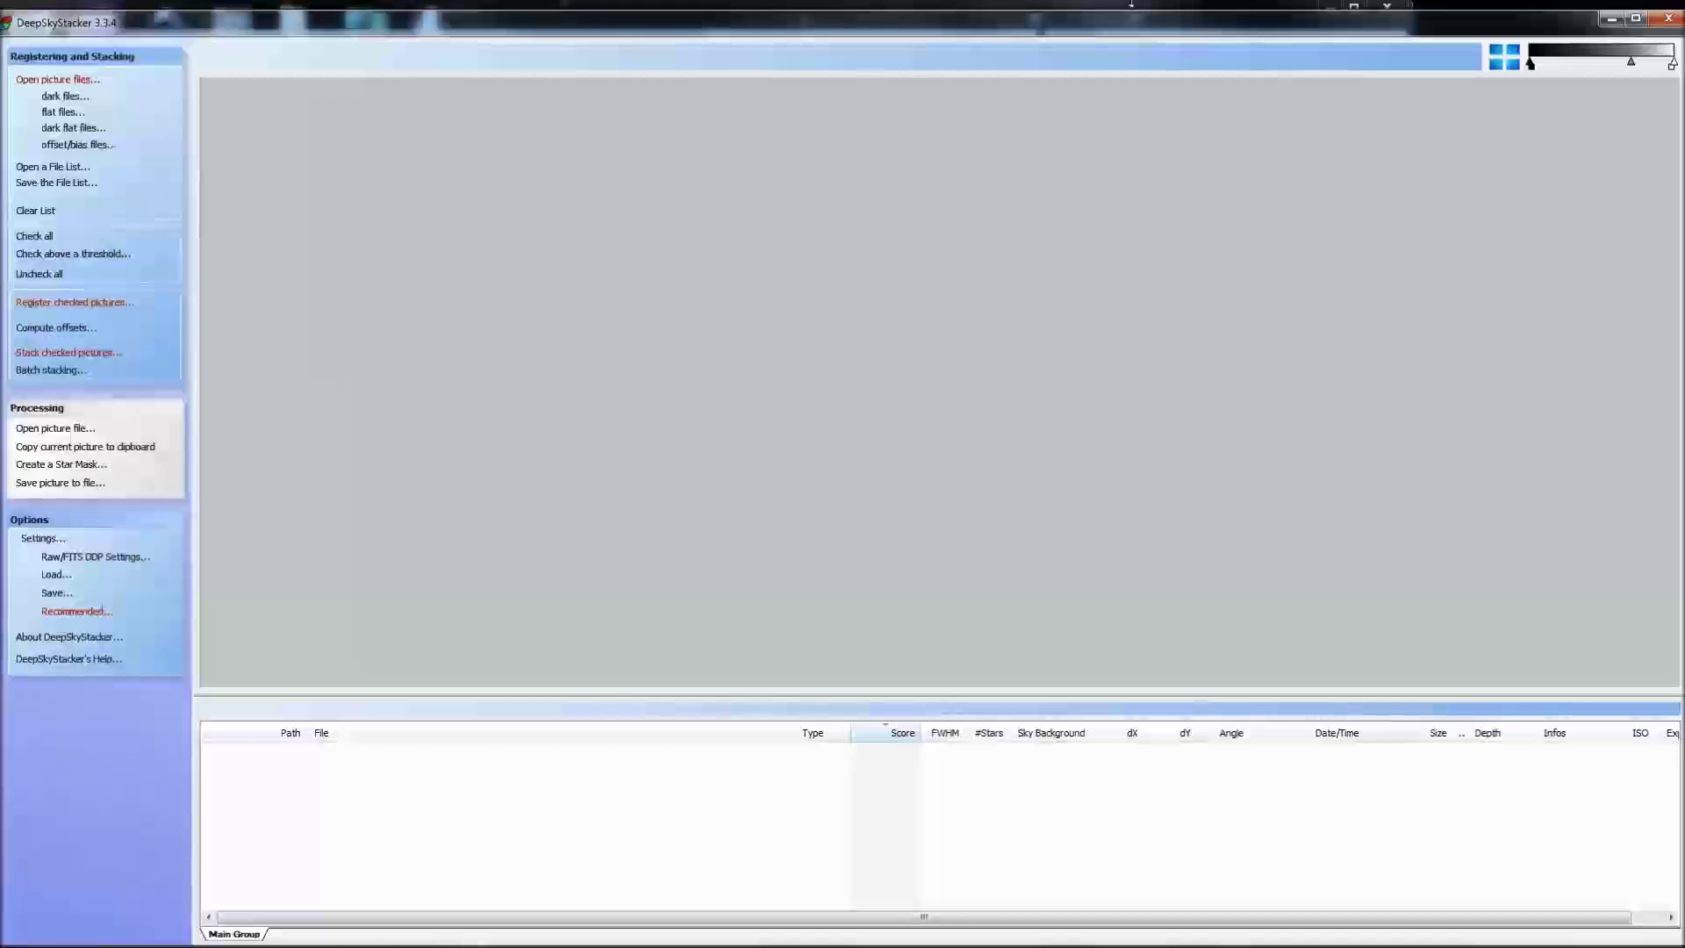
click(1637, 19)
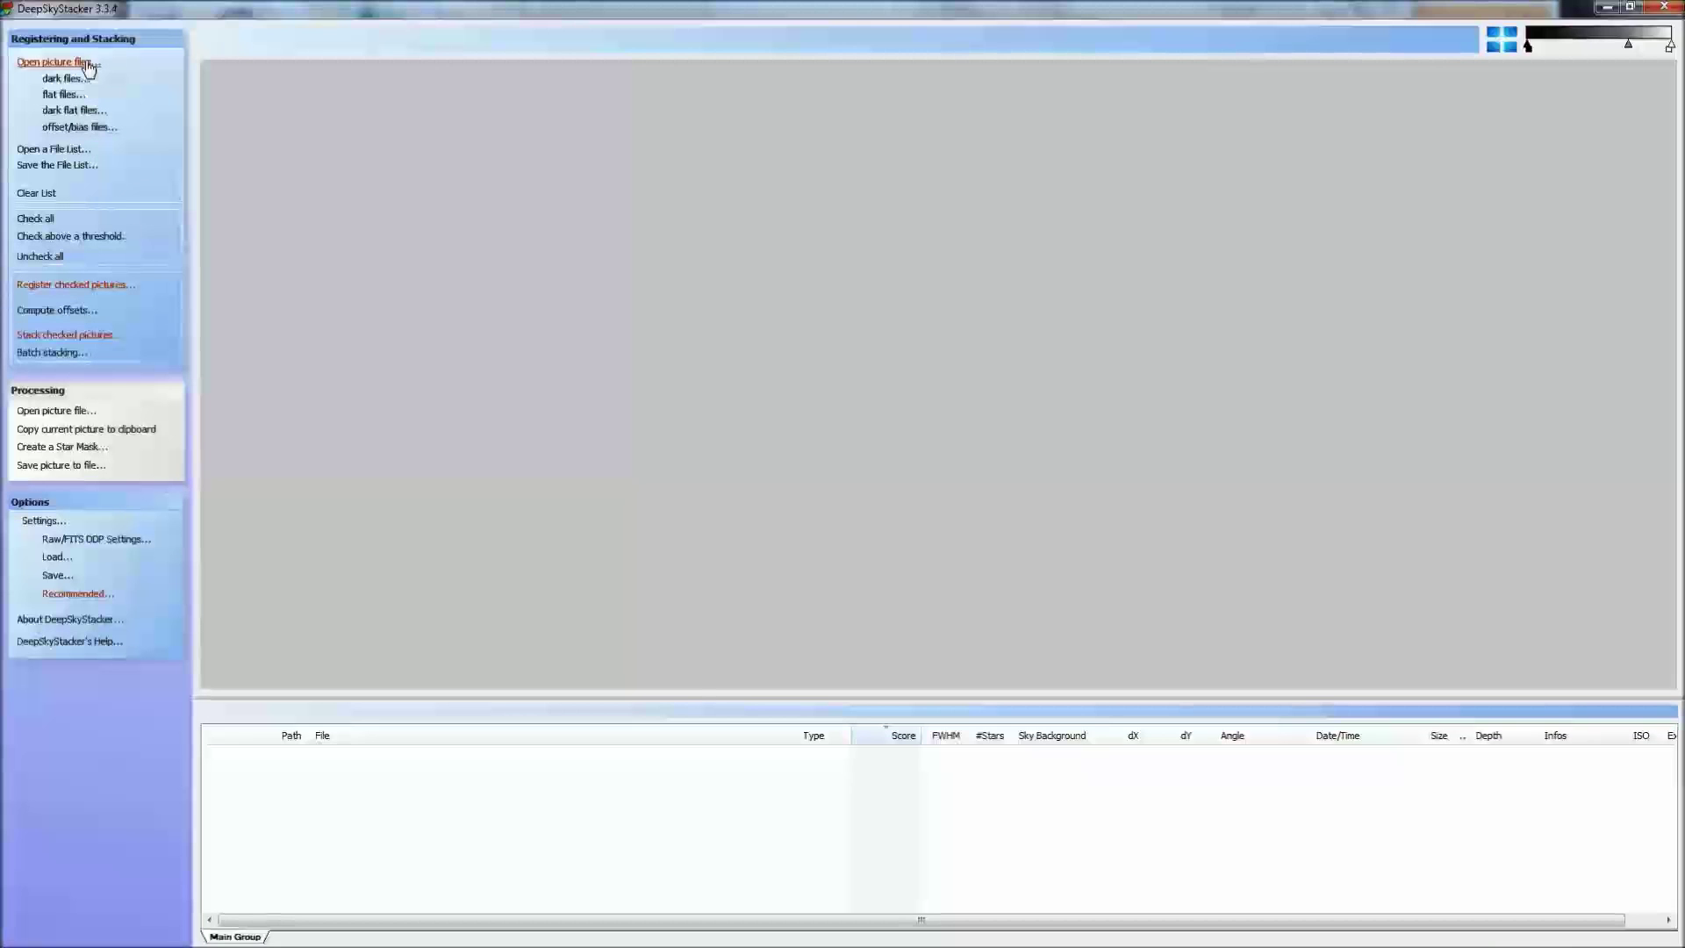
Load all CR2 files from the Lights folder of the M81 and M82 sample data in Downloads as light frames.
click(89, 69)
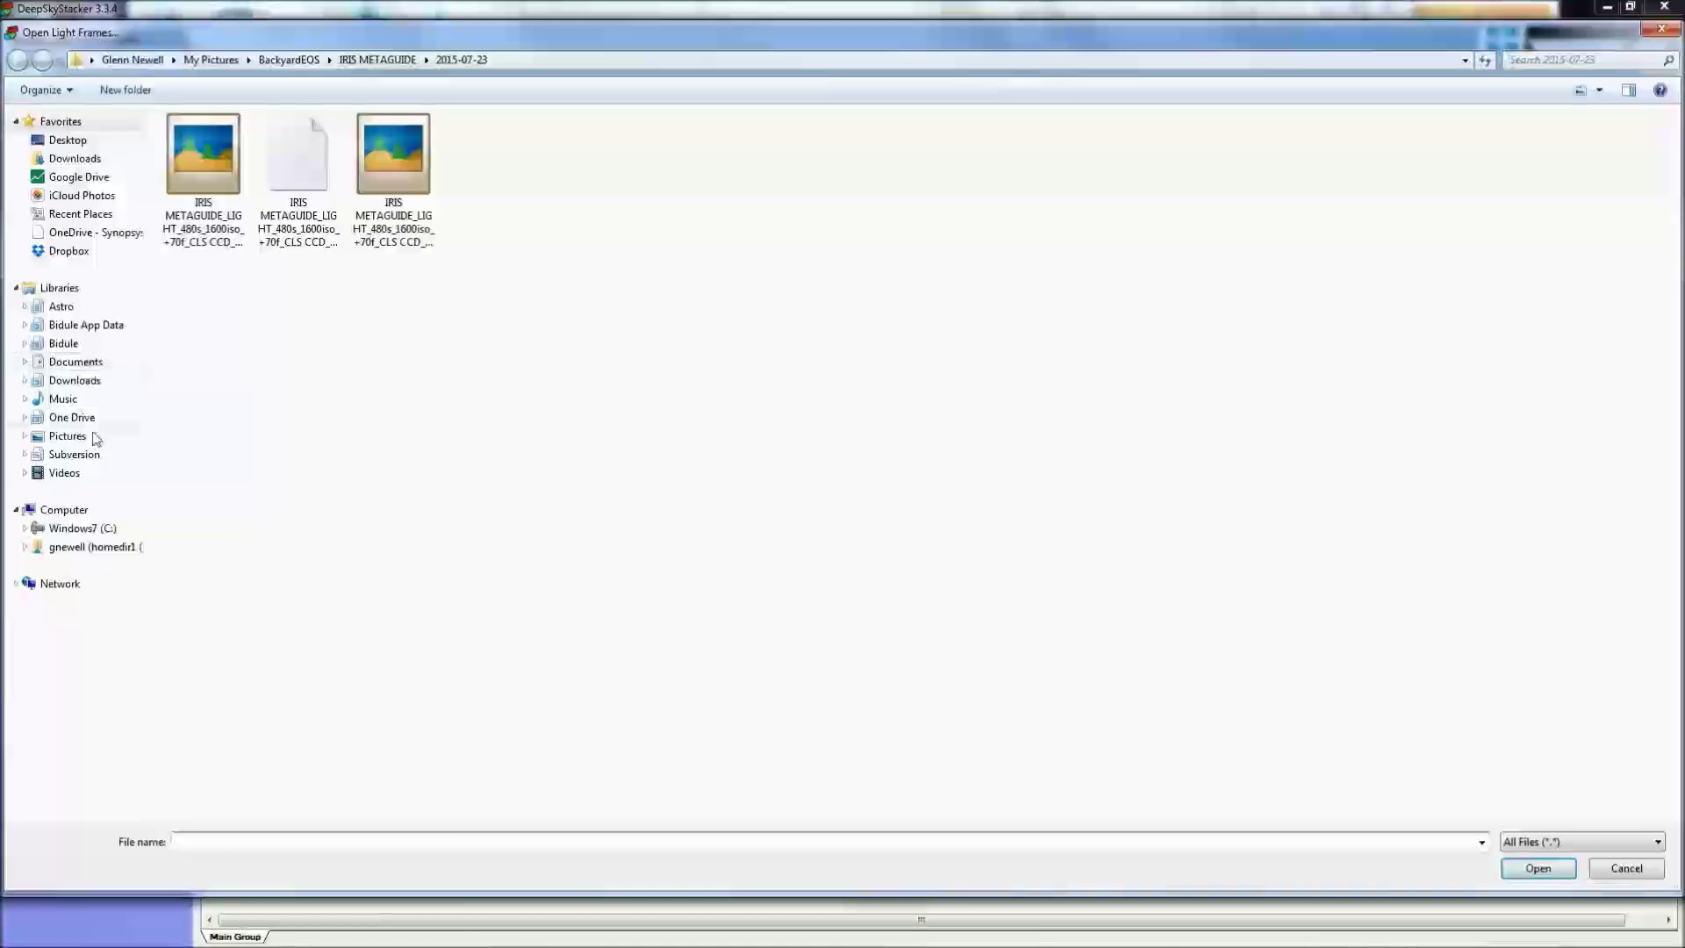
click(96, 386)
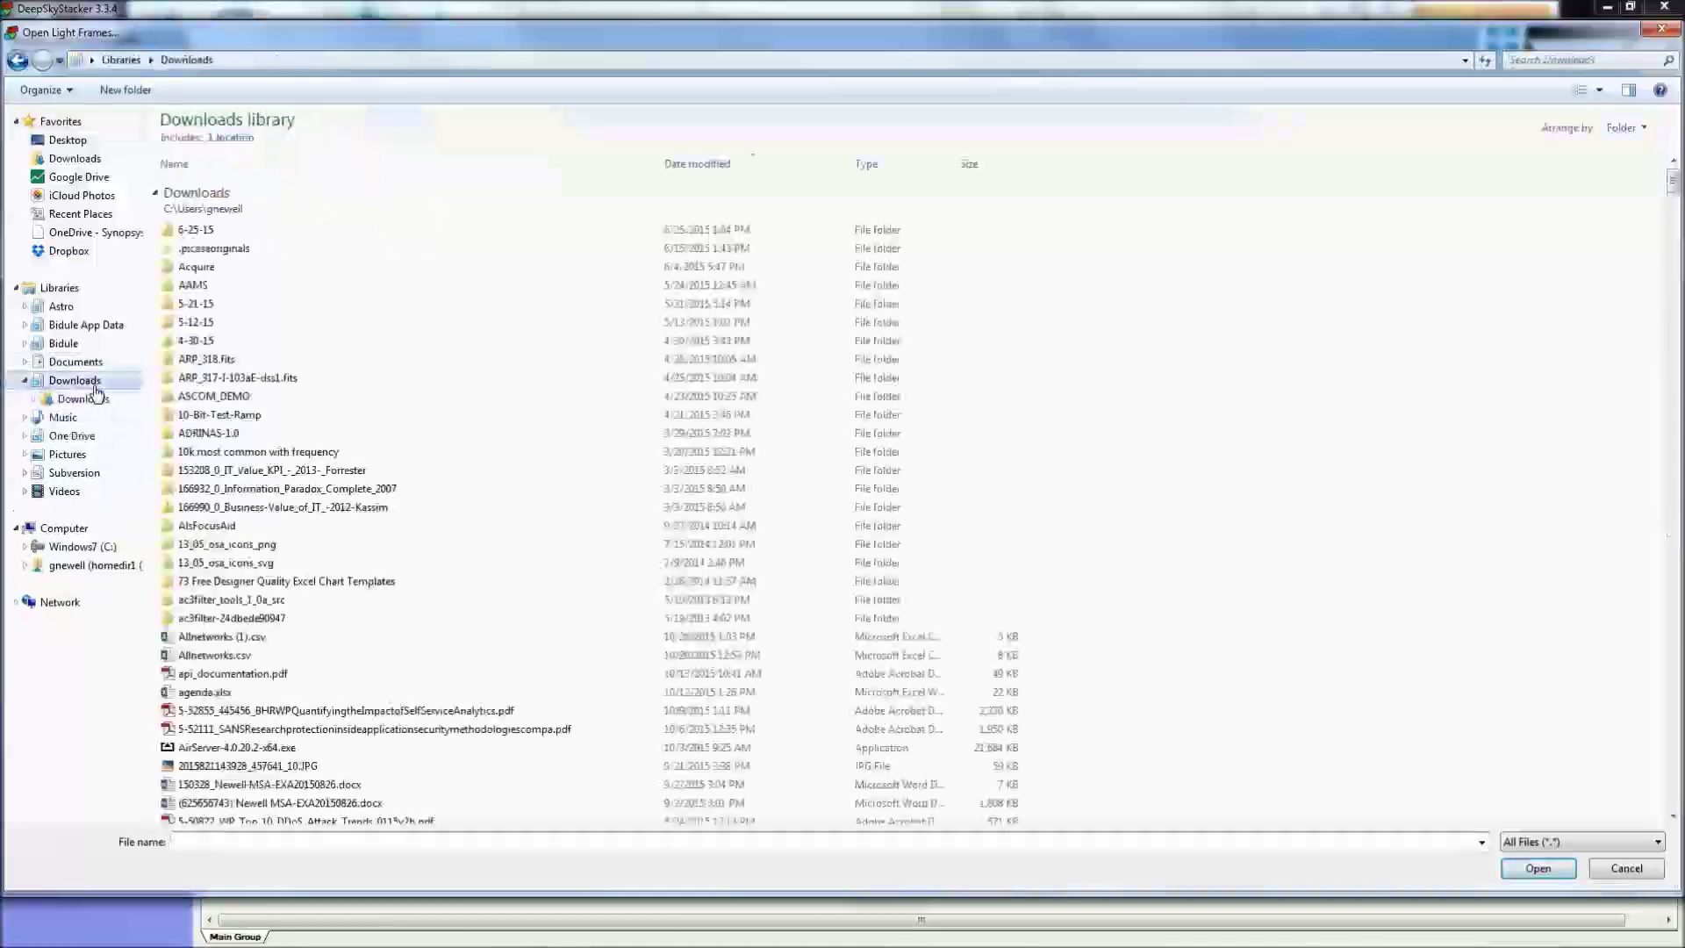
double_click(319, 229)
double_click(318, 201)
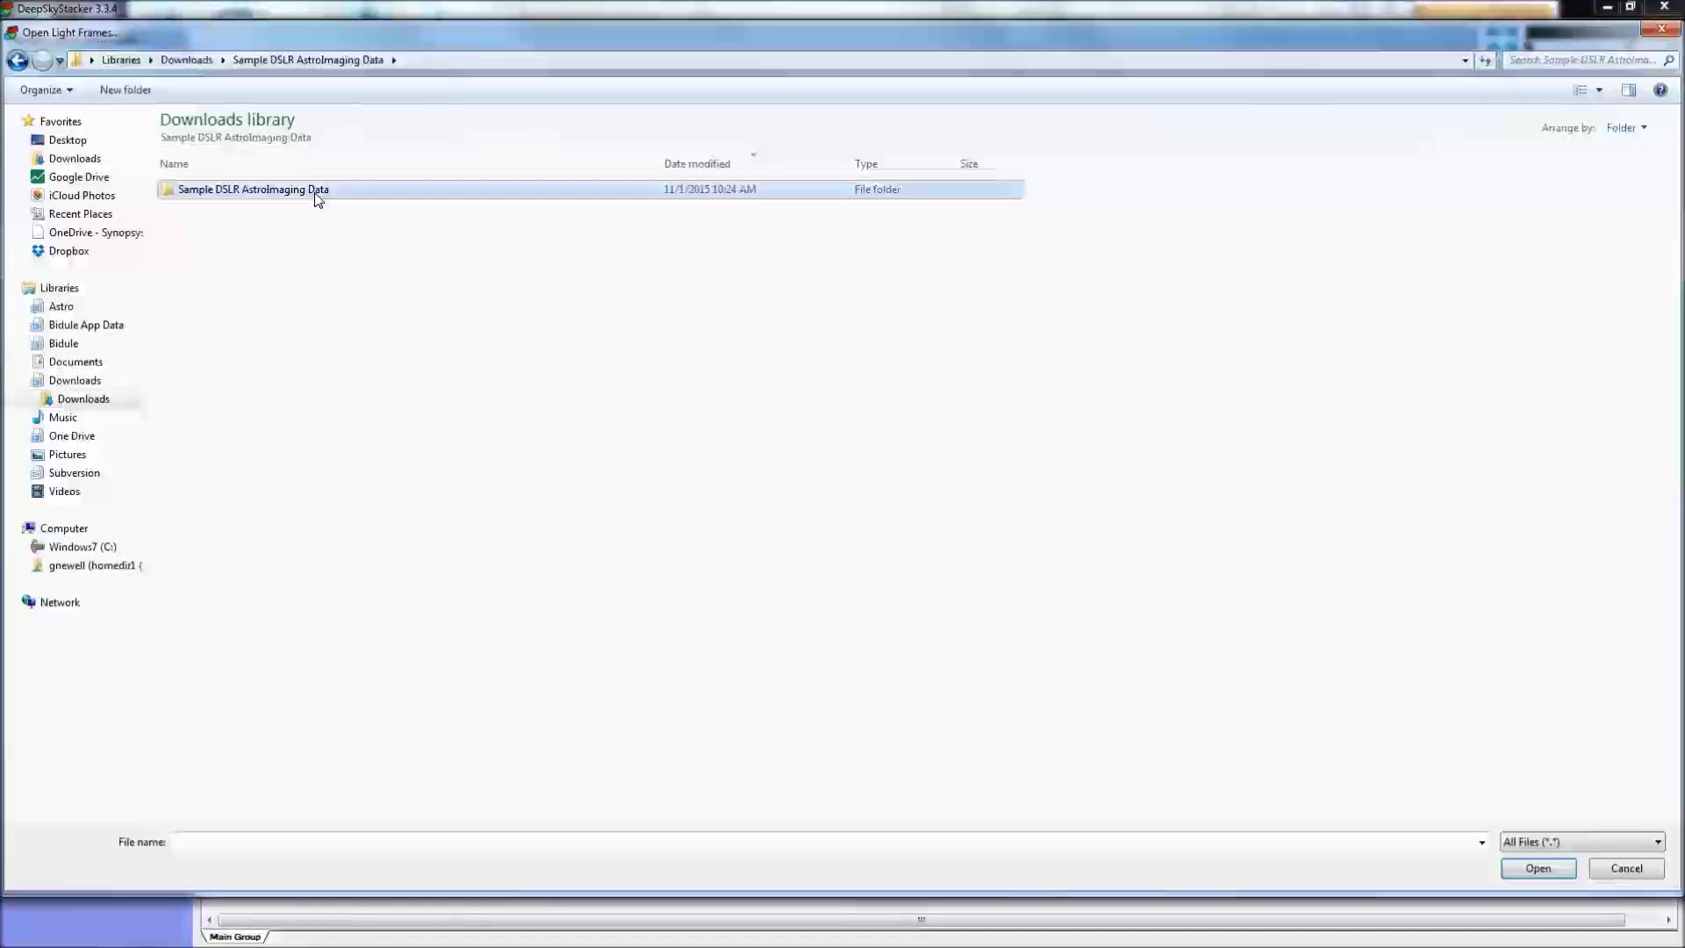
click(247, 198)
double_click(245, 193)
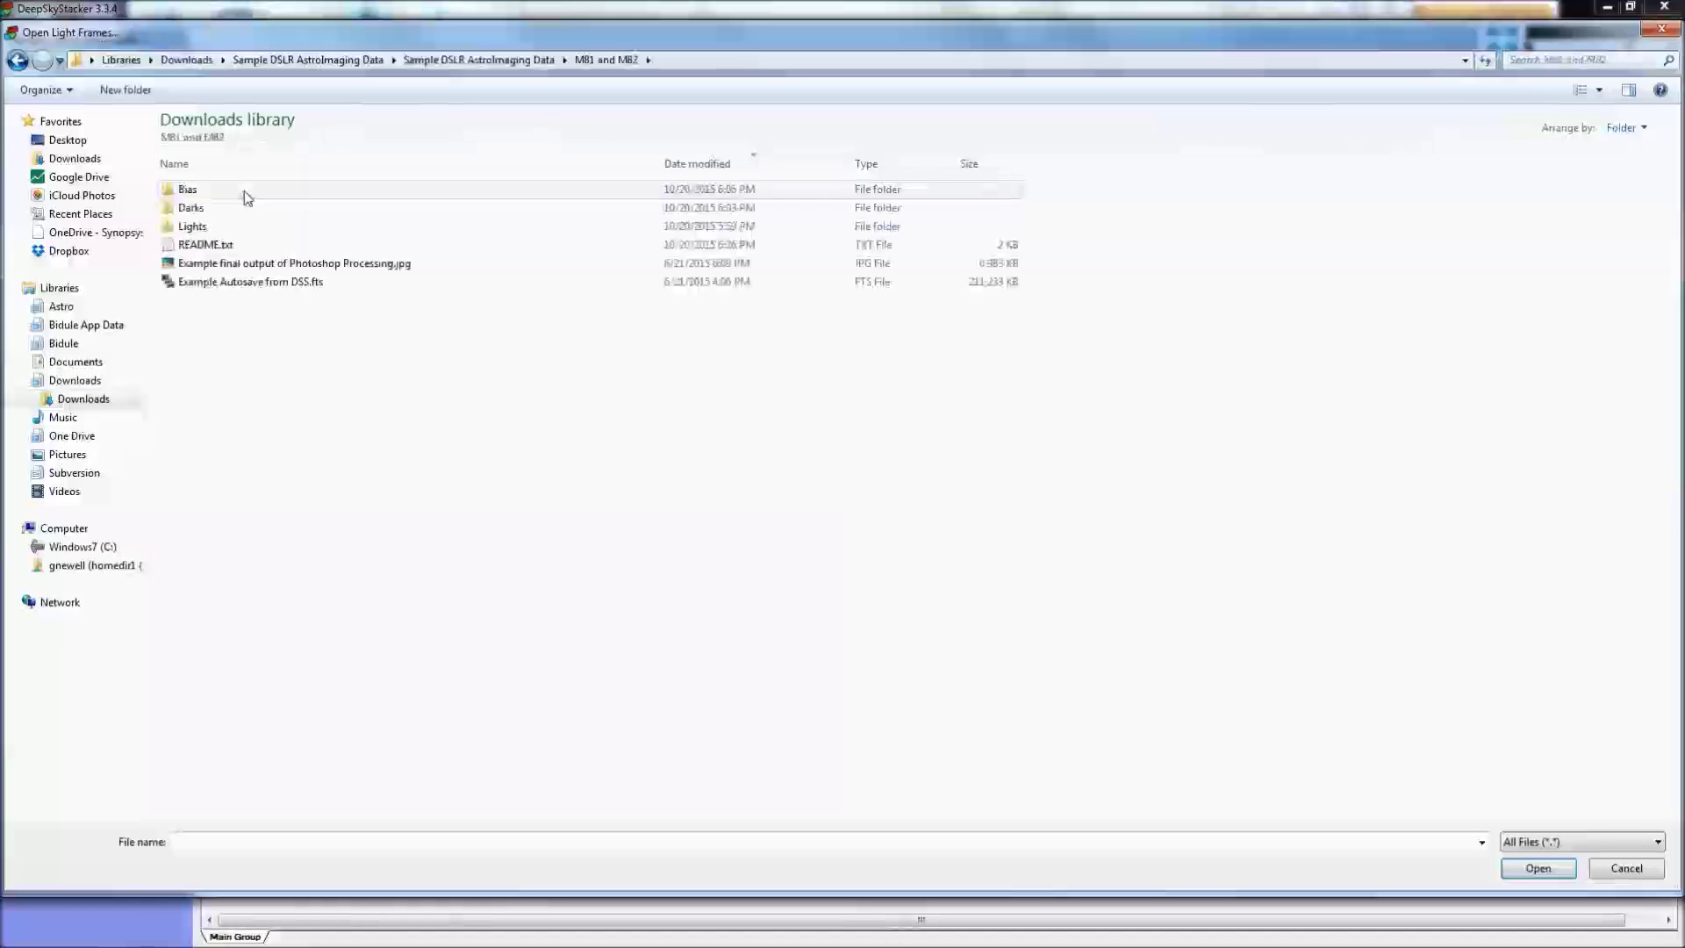
click(210, 230)
double_click(211, 232)
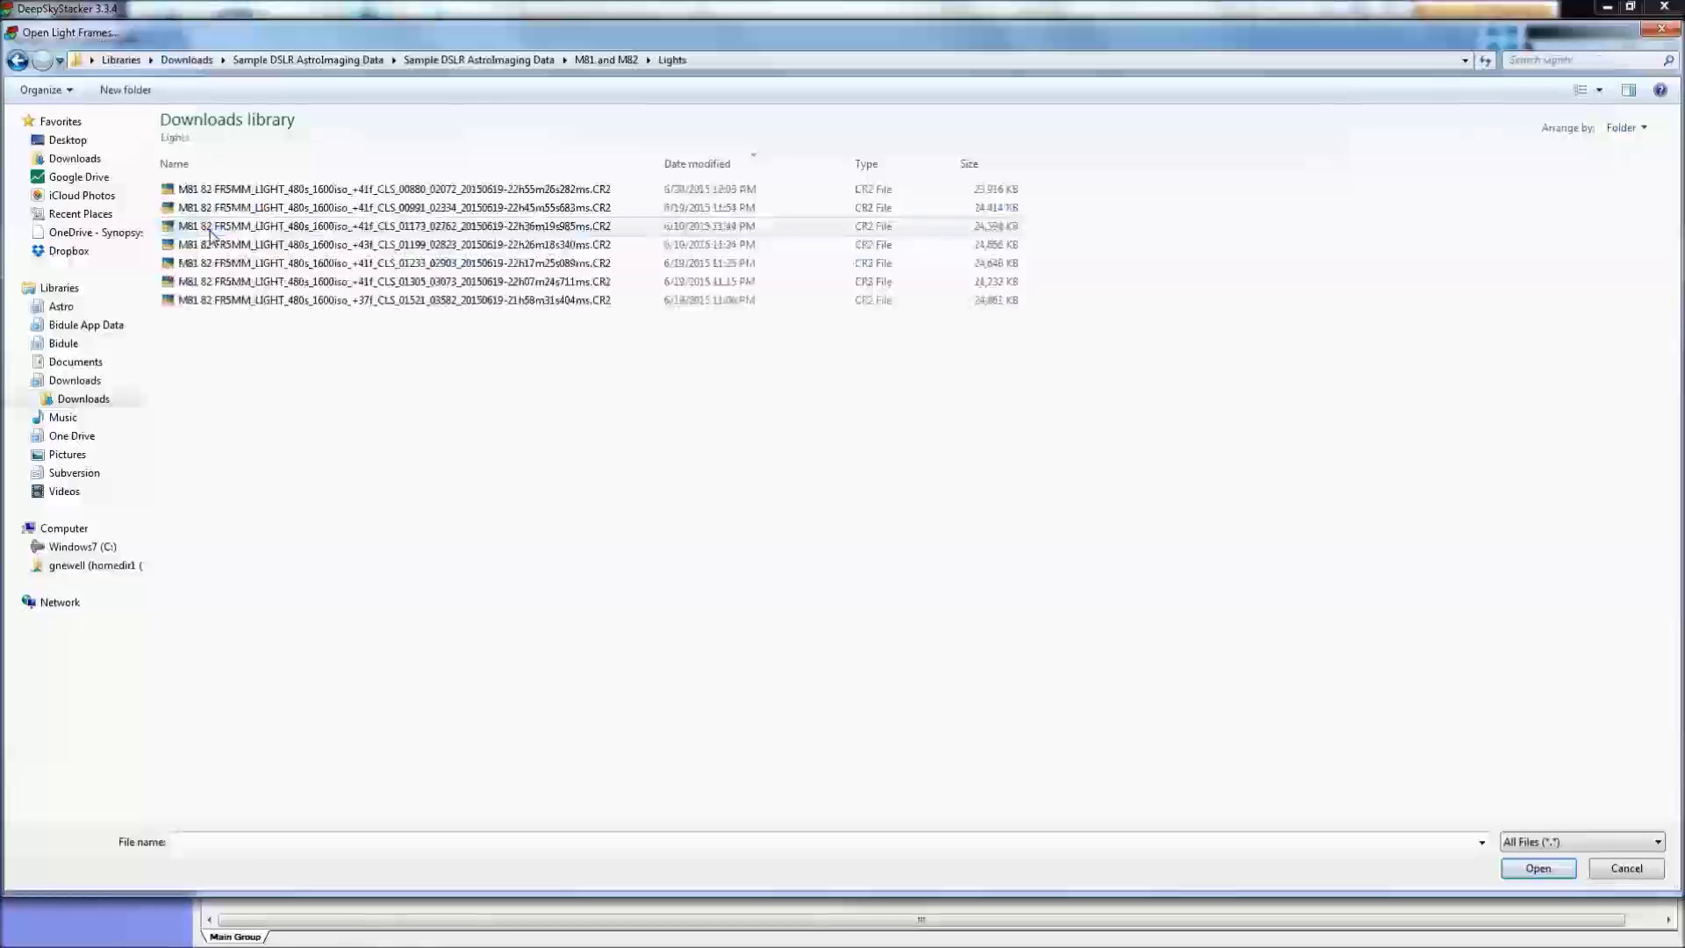
click(311, 191)
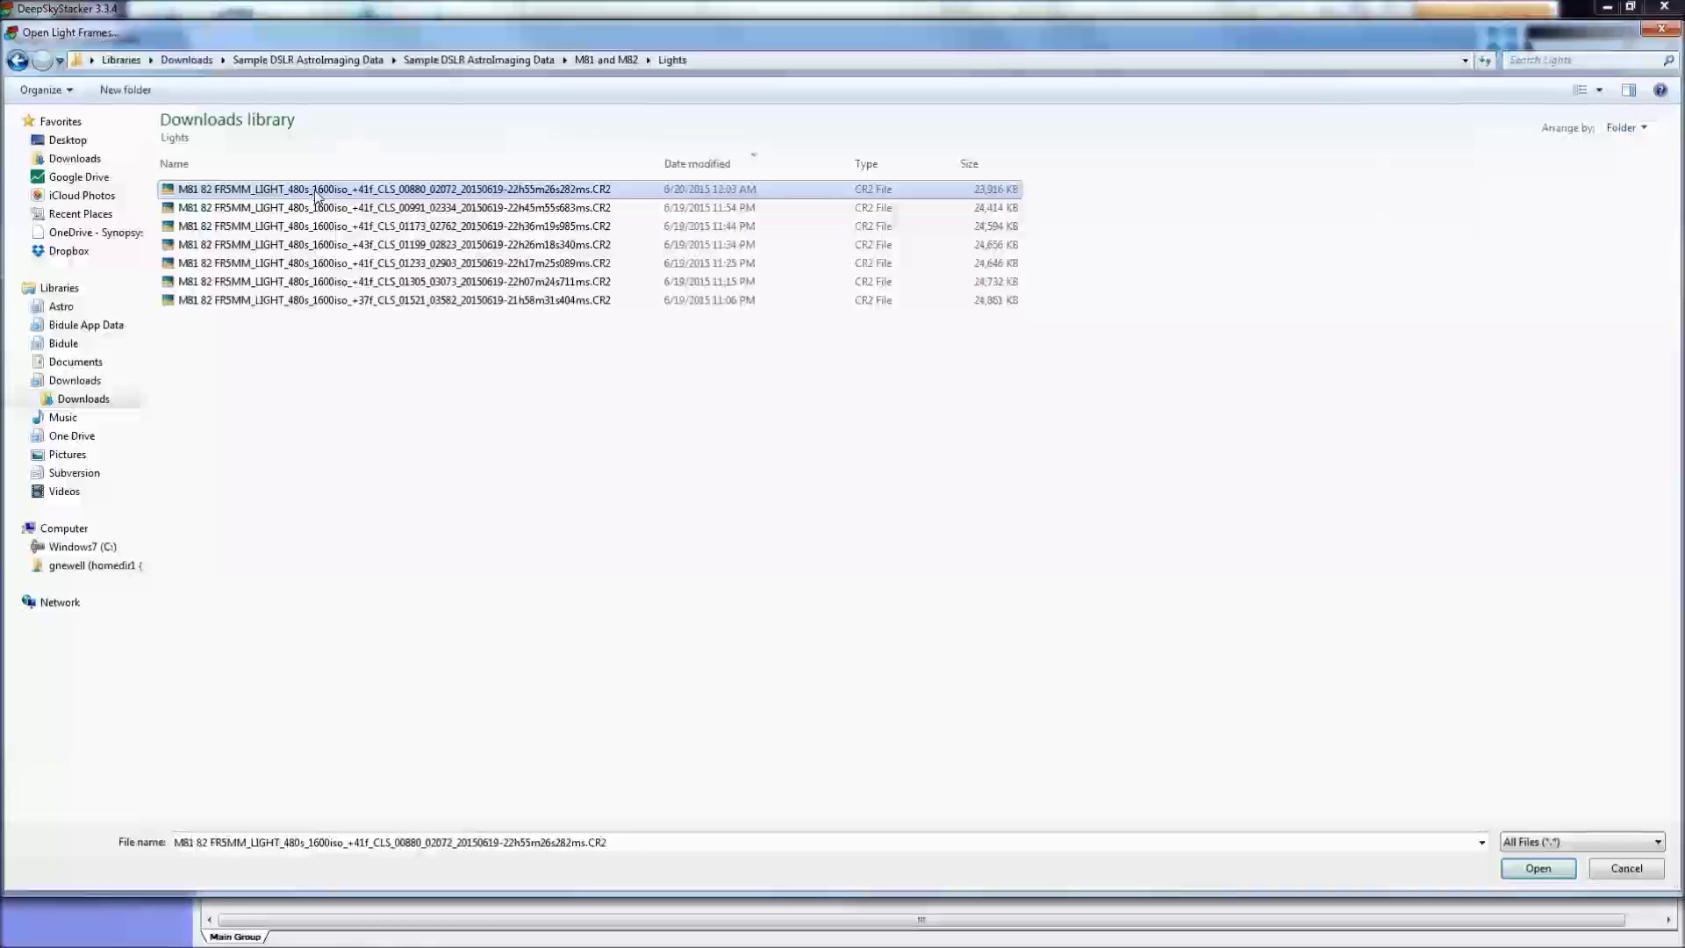
key(ctrl+a)
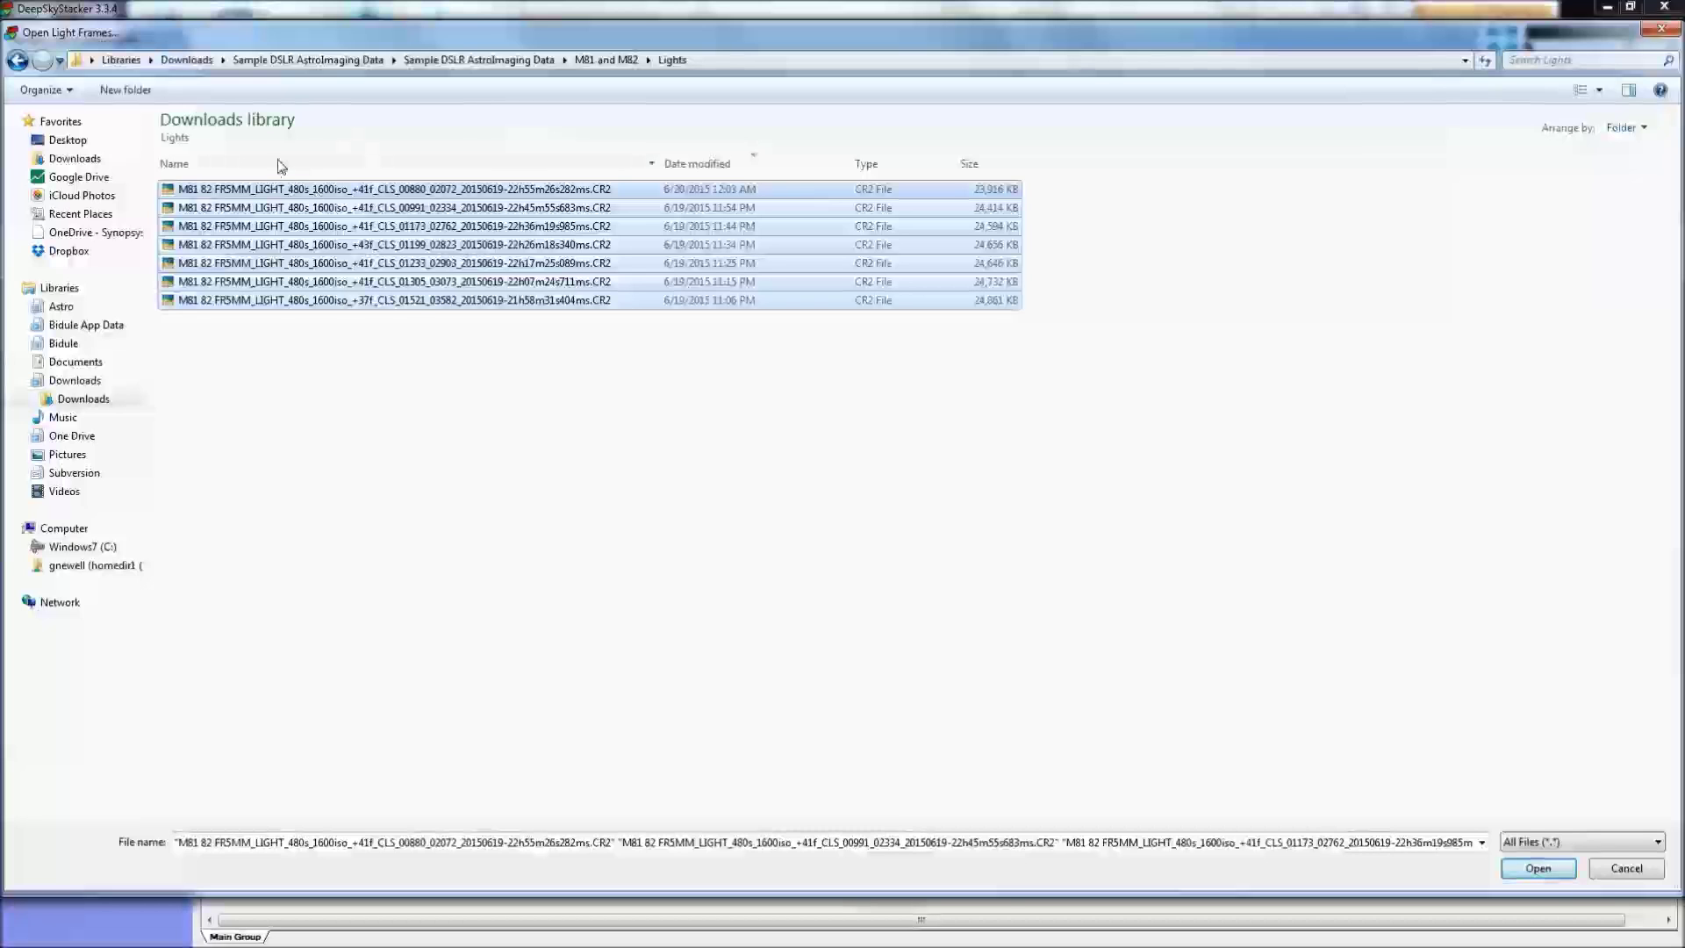
click(1537, 868)
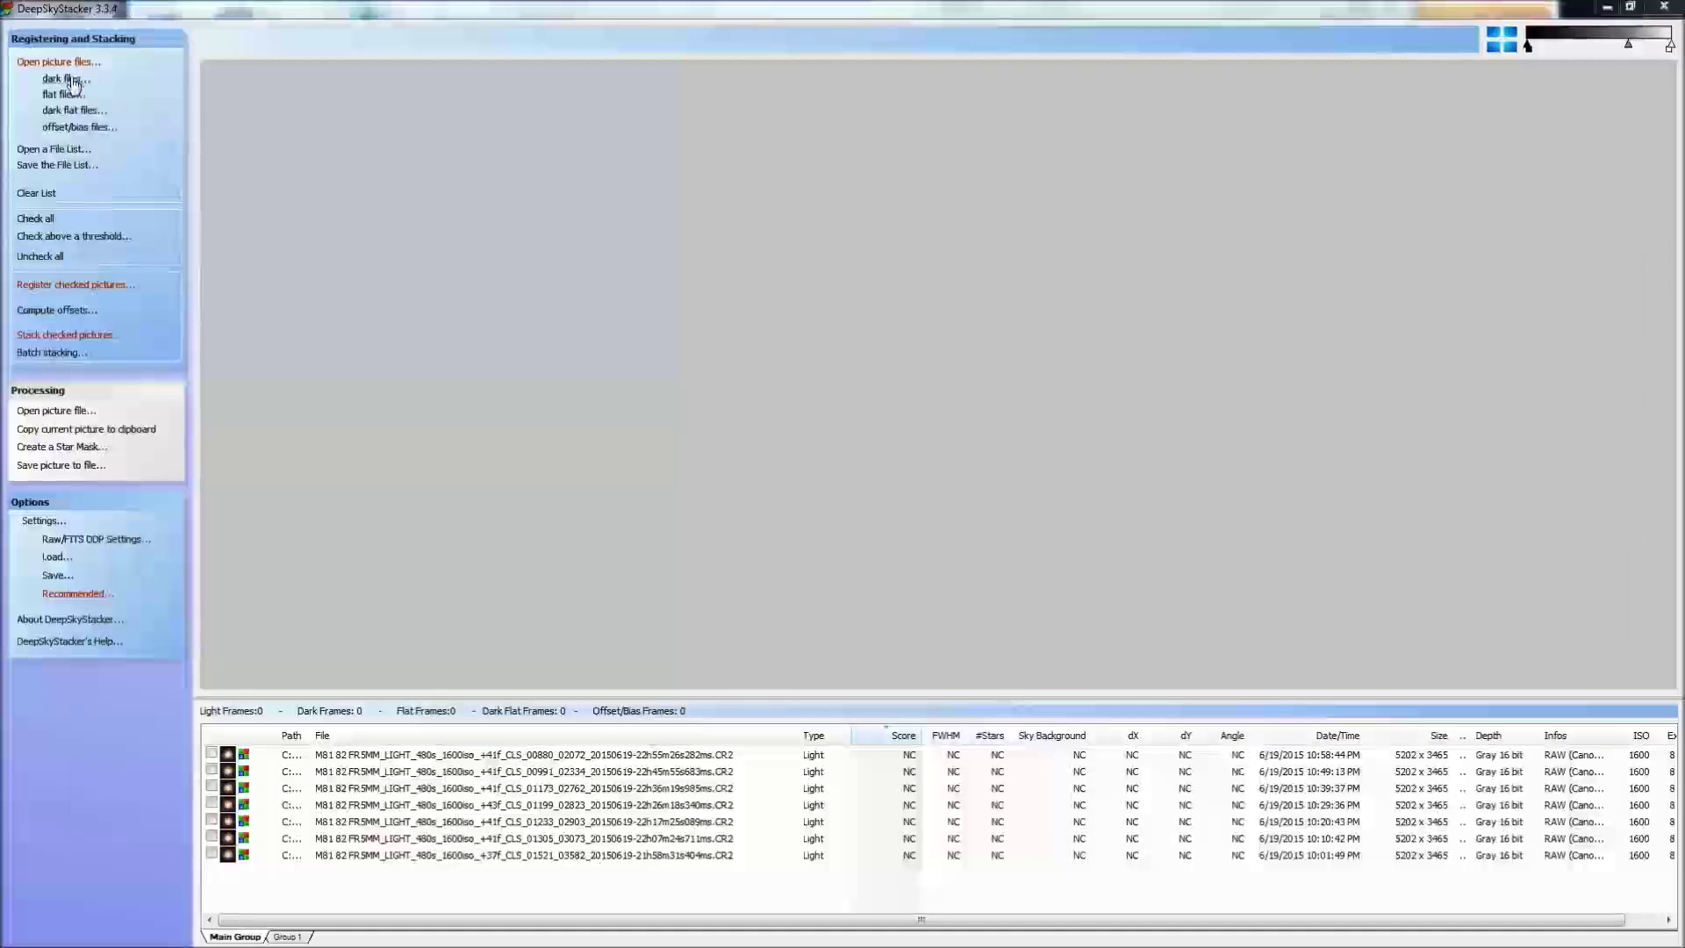
Load all CR2 files from the Darks folder of the M81 and M82 sample data as dark frames.
click(66, 79)
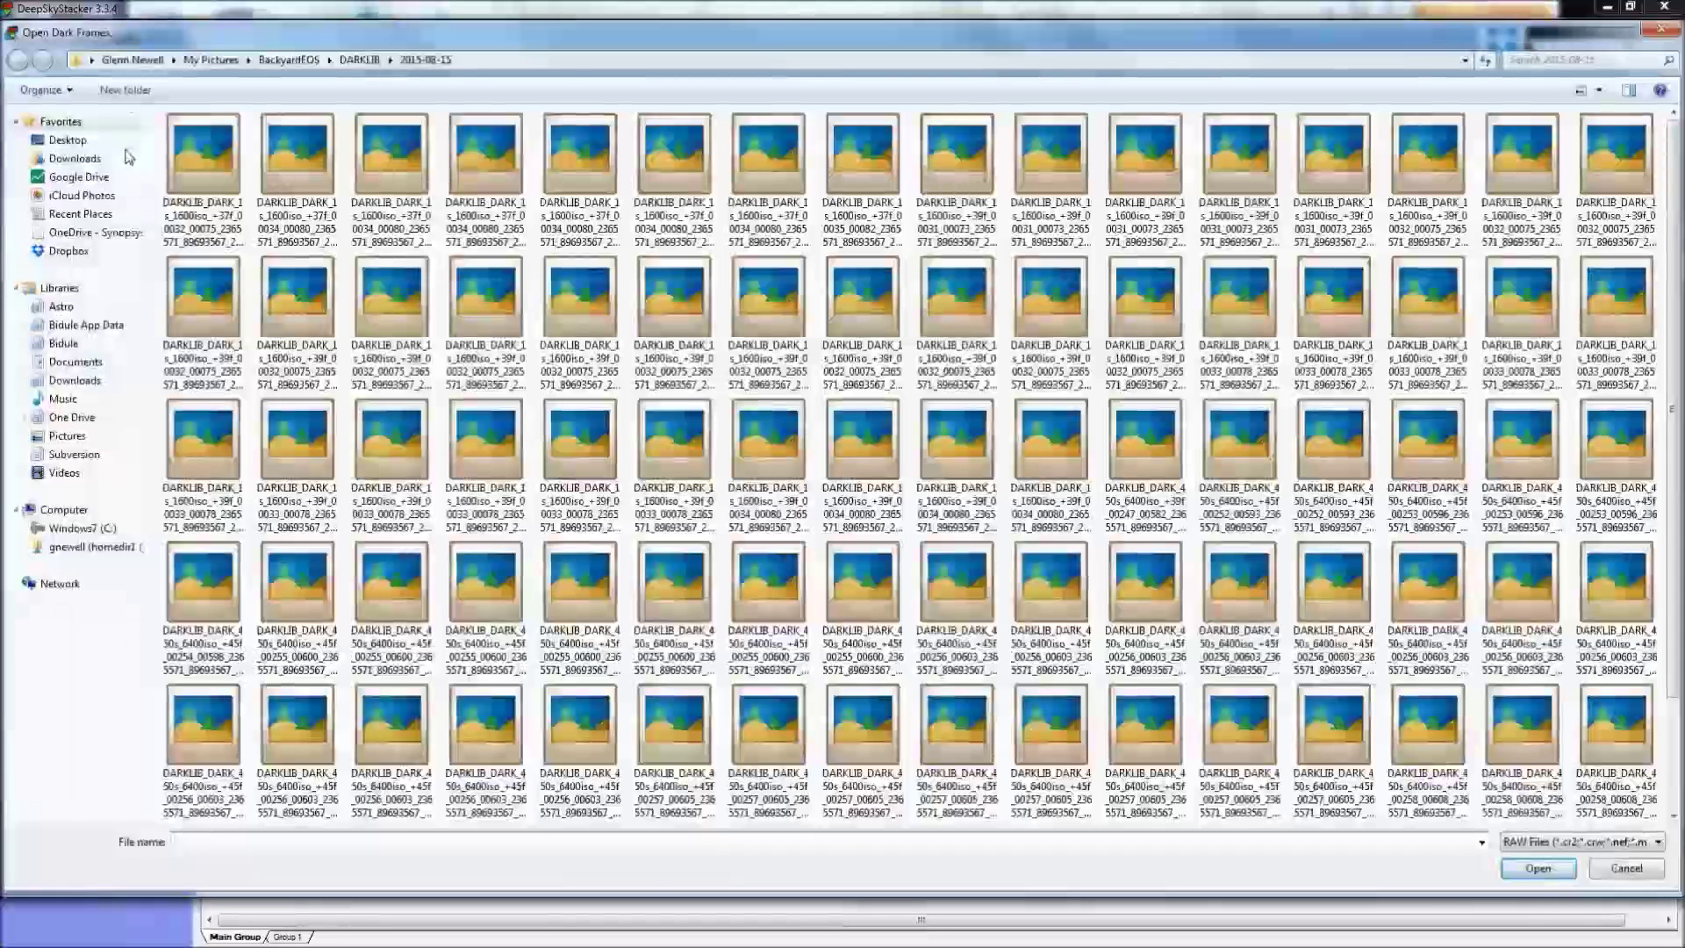
click(79, 381)
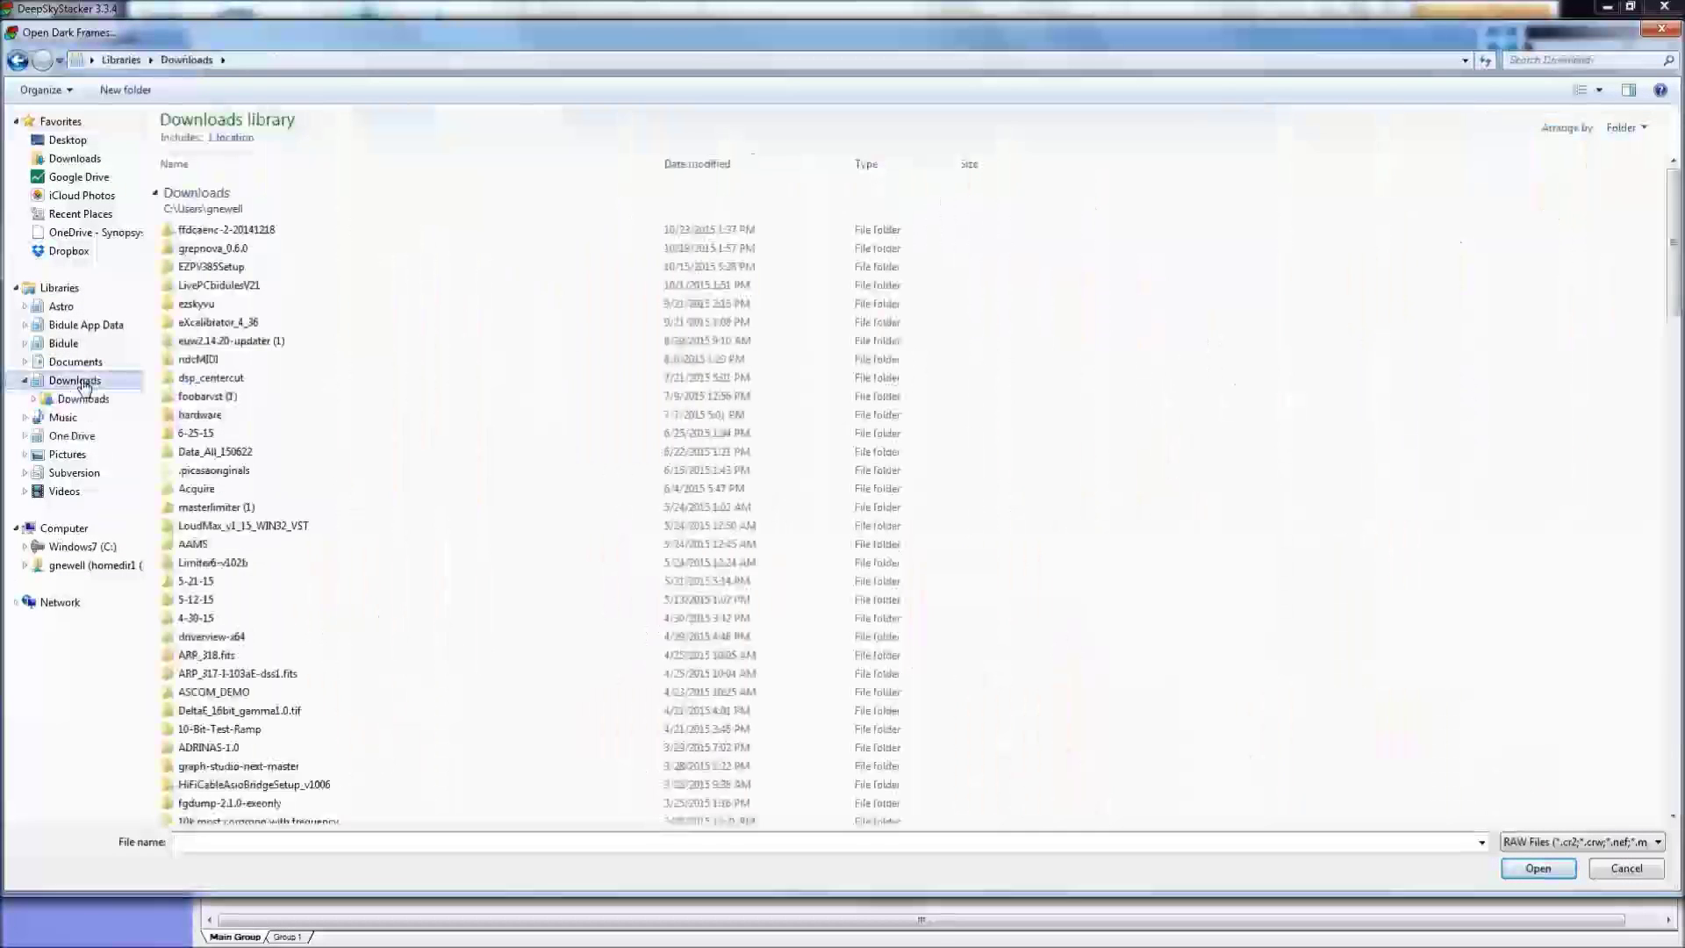
double_click(247, 230)
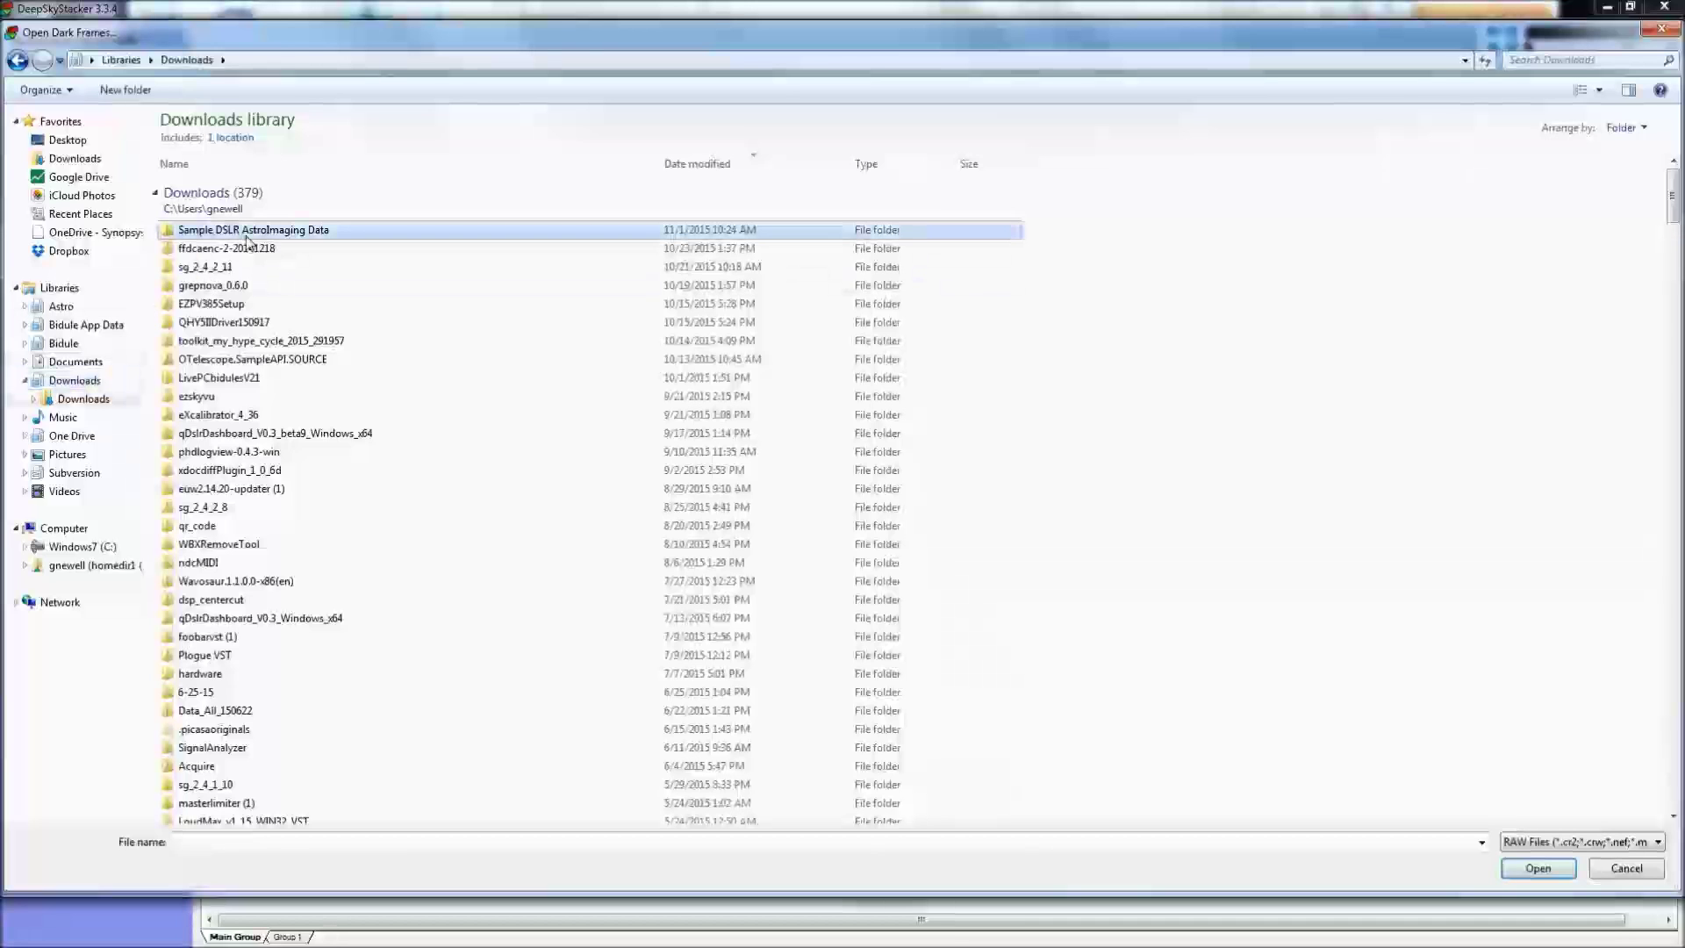
double_click(246, 195)
double_click(192, 208)
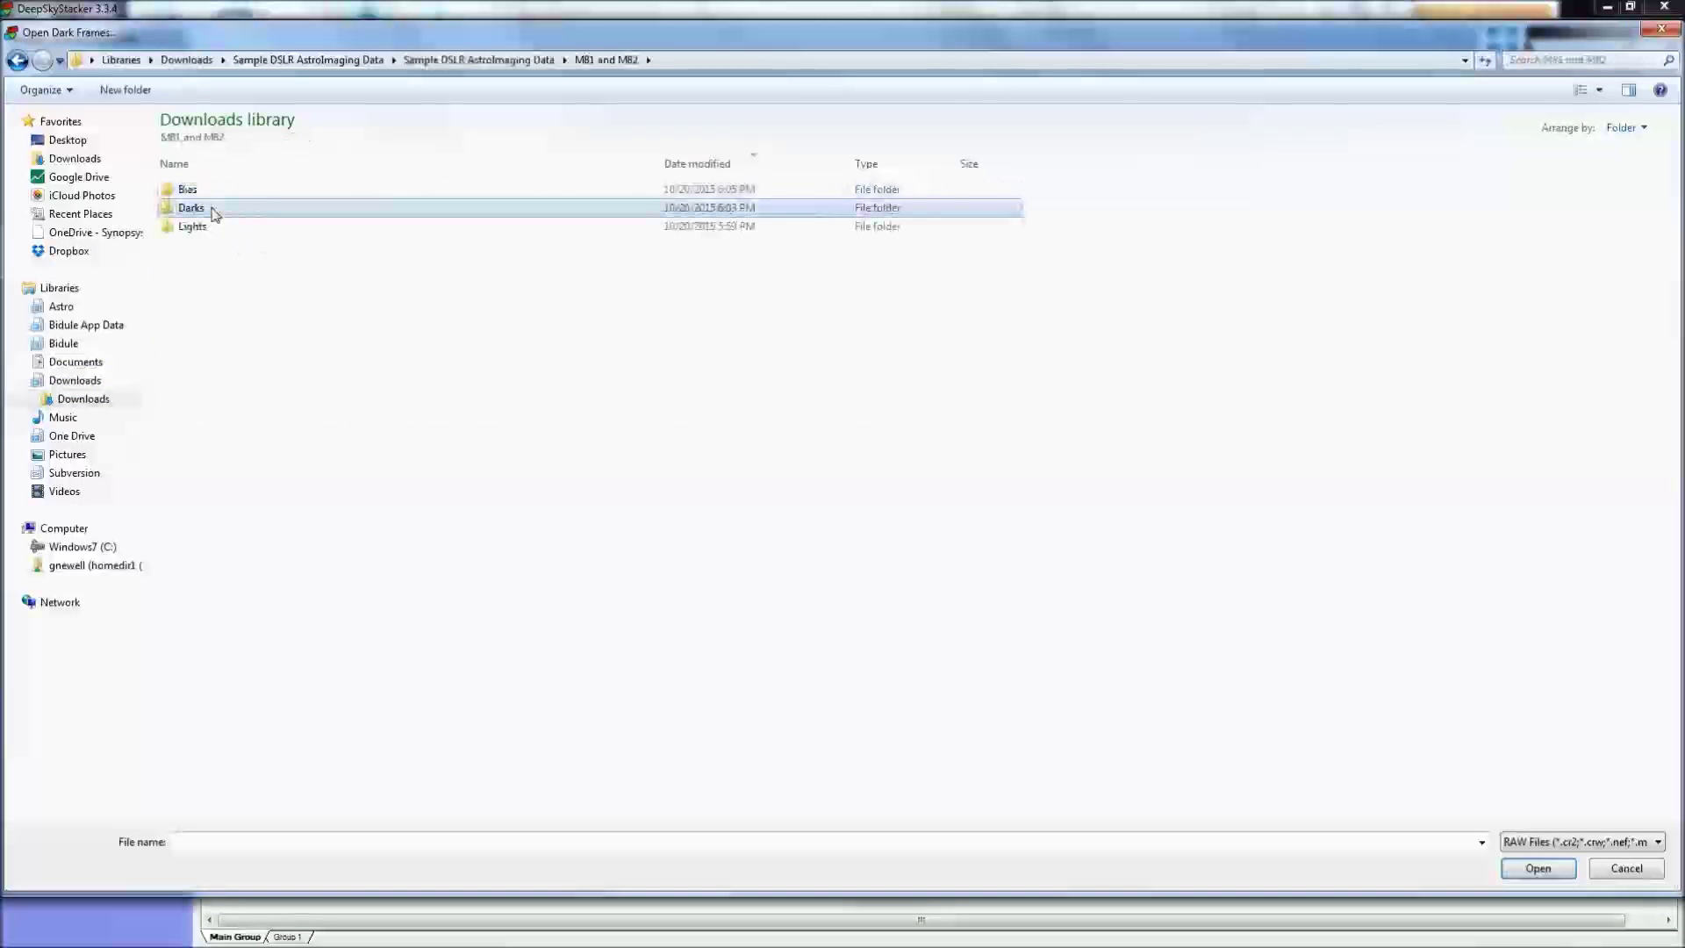
click(252, 193)
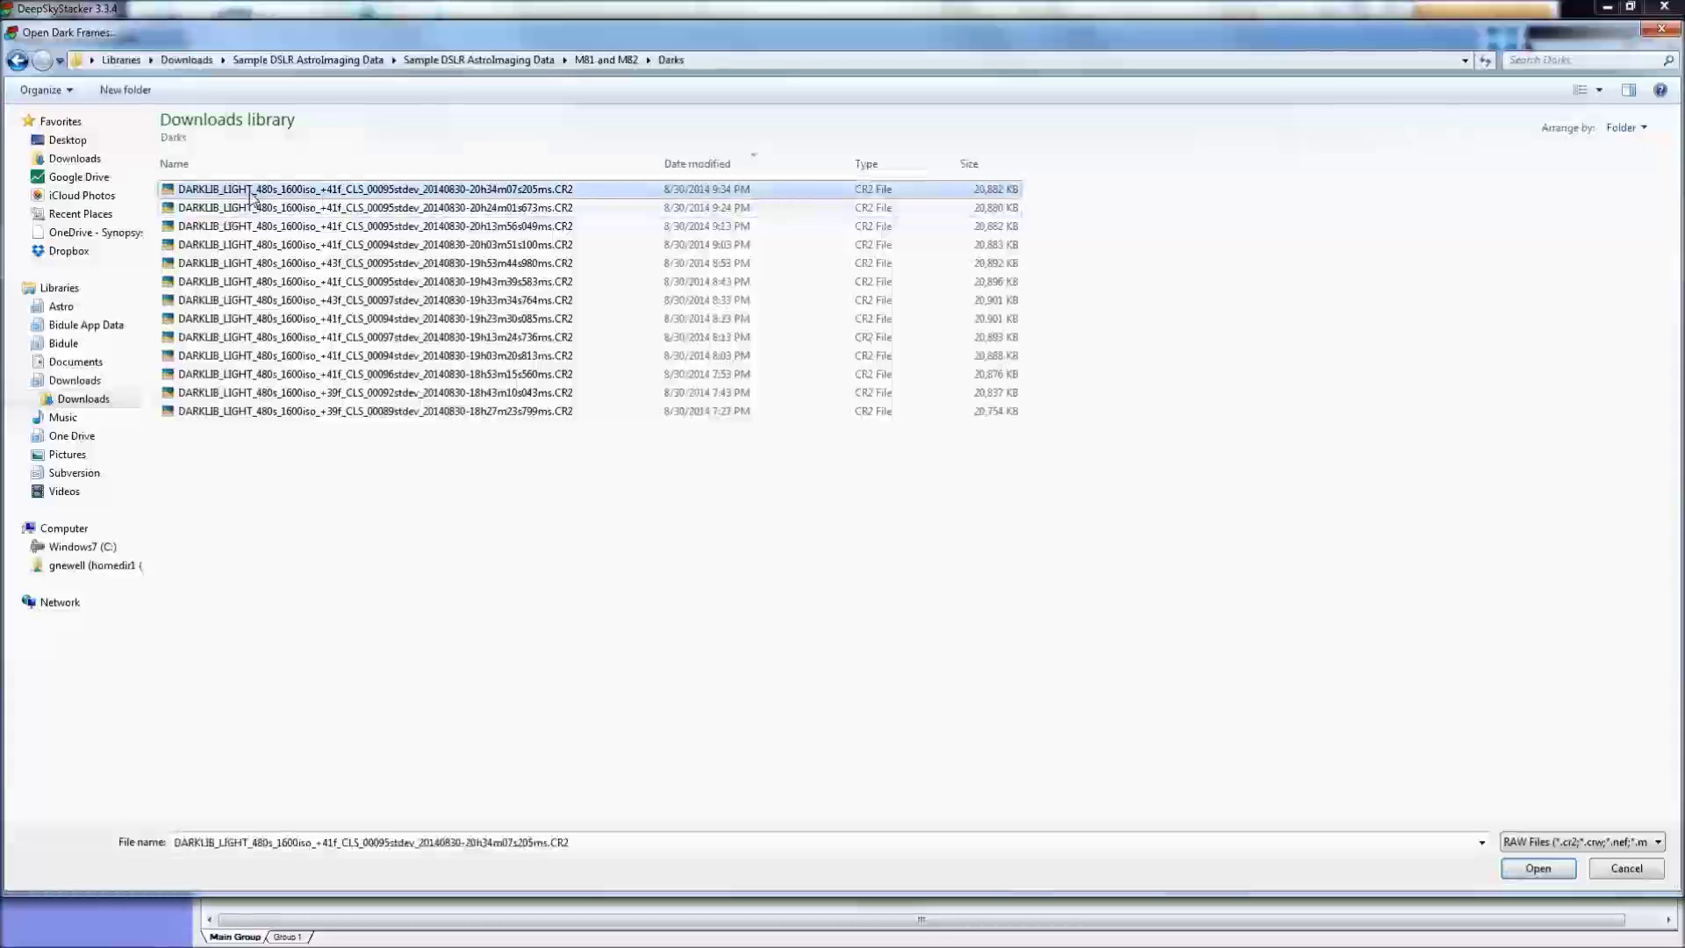
key(ctrl+a)
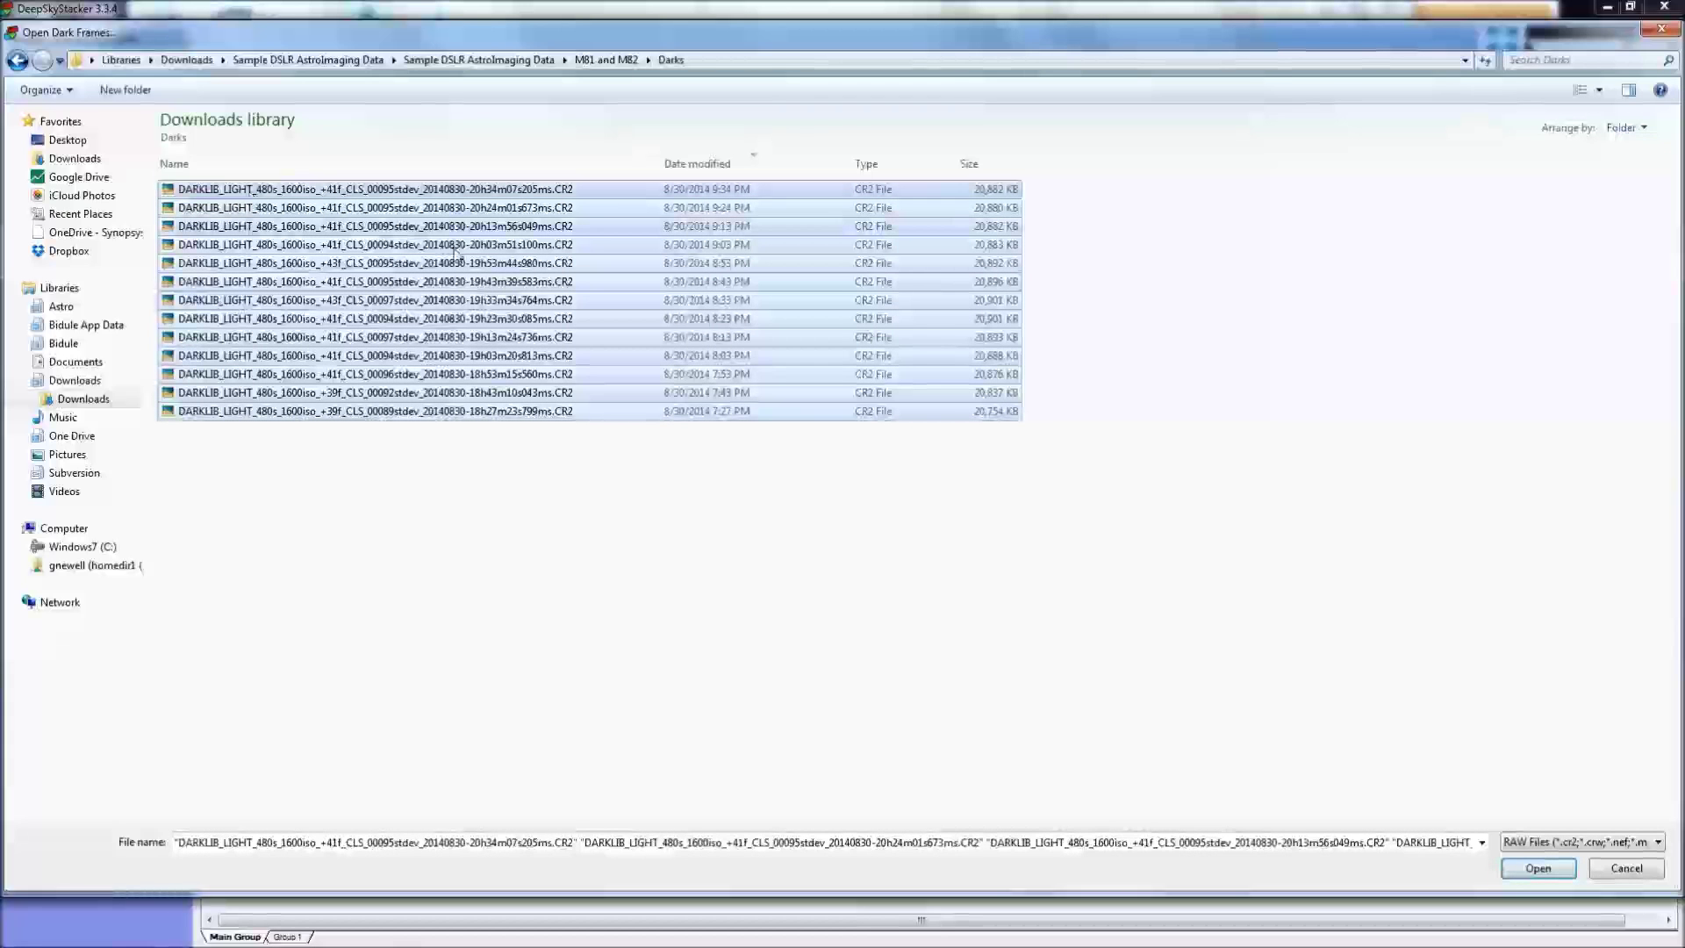
click(1537, 869)
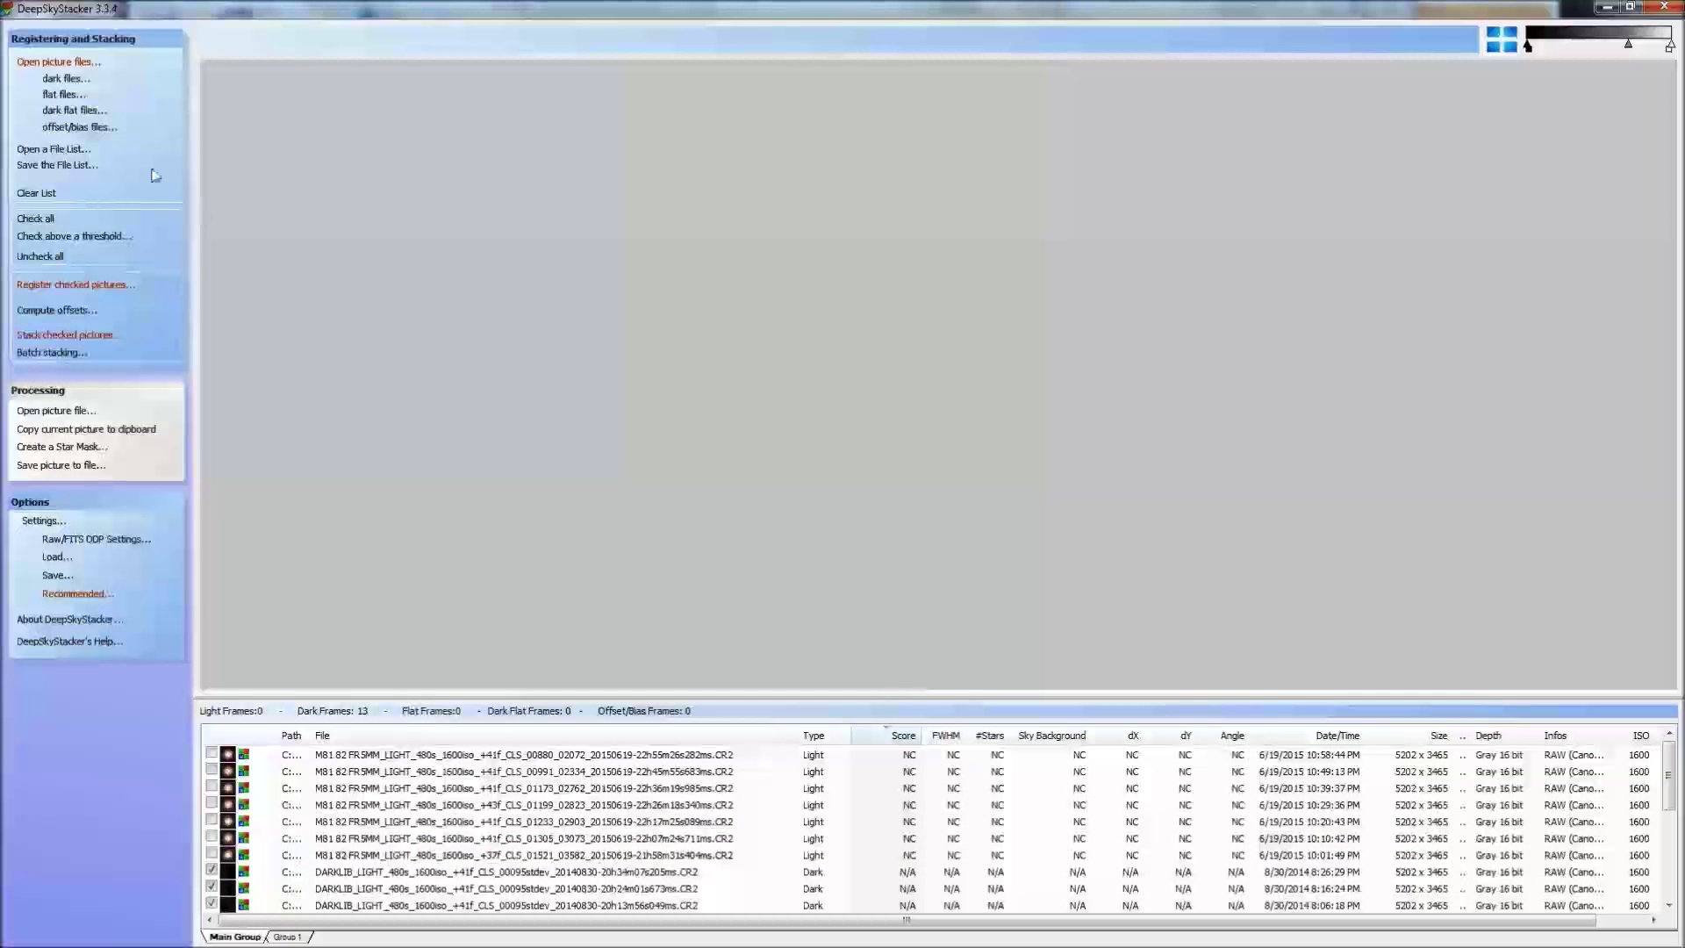
Load all CR2 files from the Bias folder of the M81 and M82 sample data as offset/bias frames and check all listed frames.
click(80, 129)
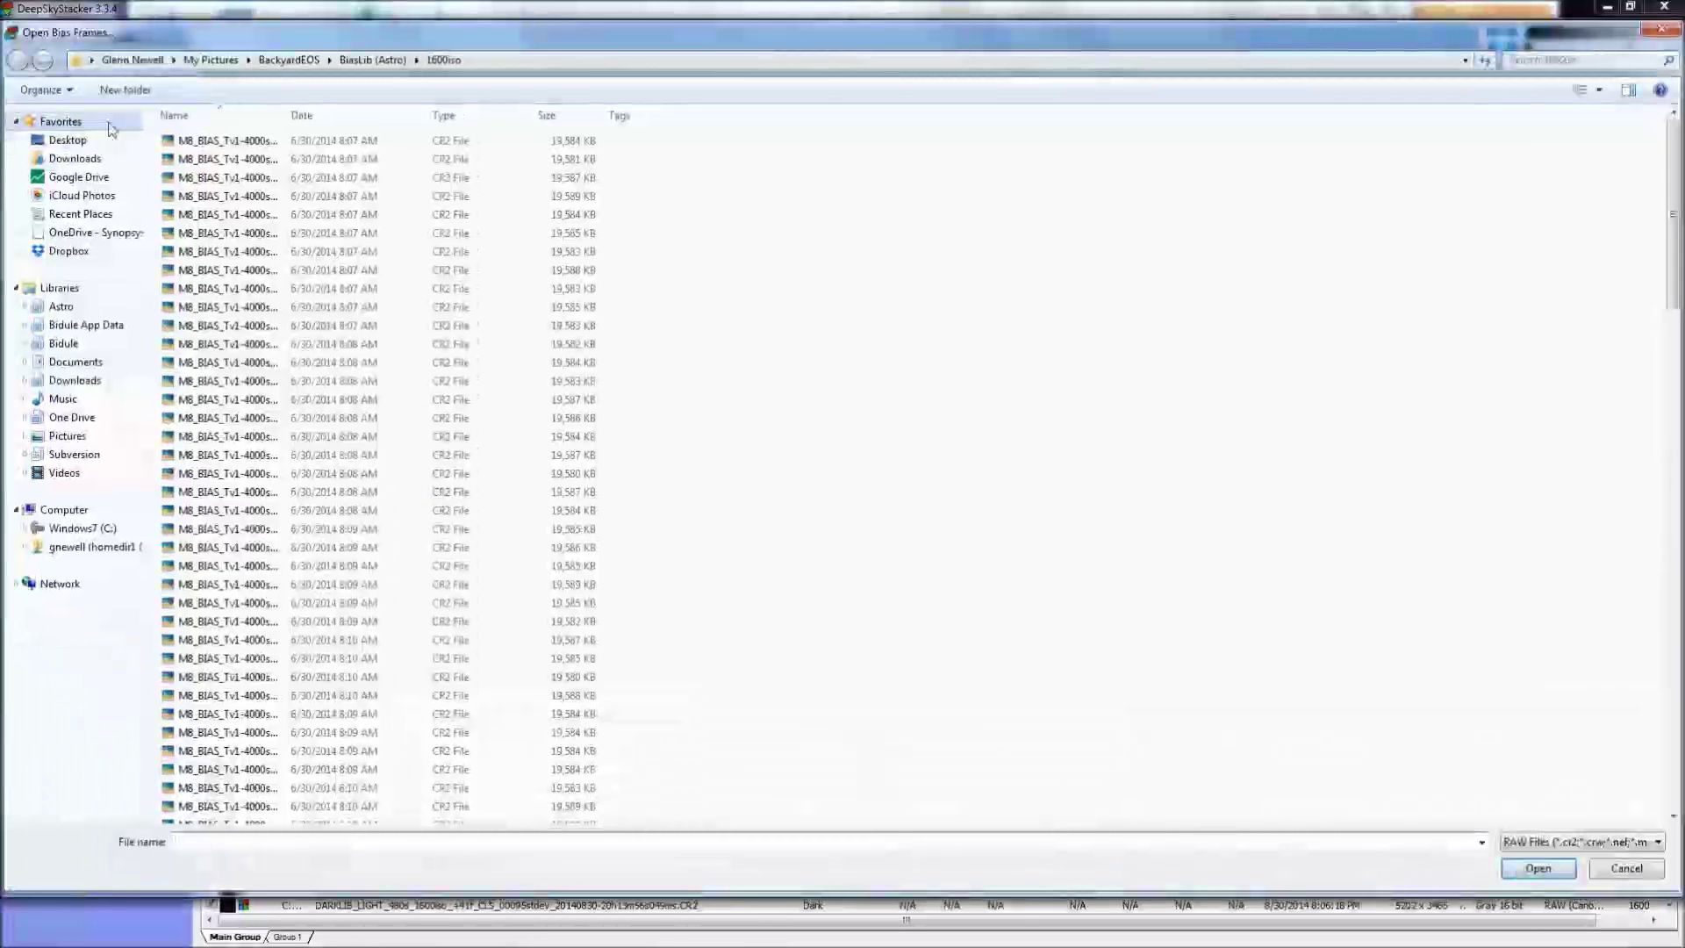
click(75, 381)
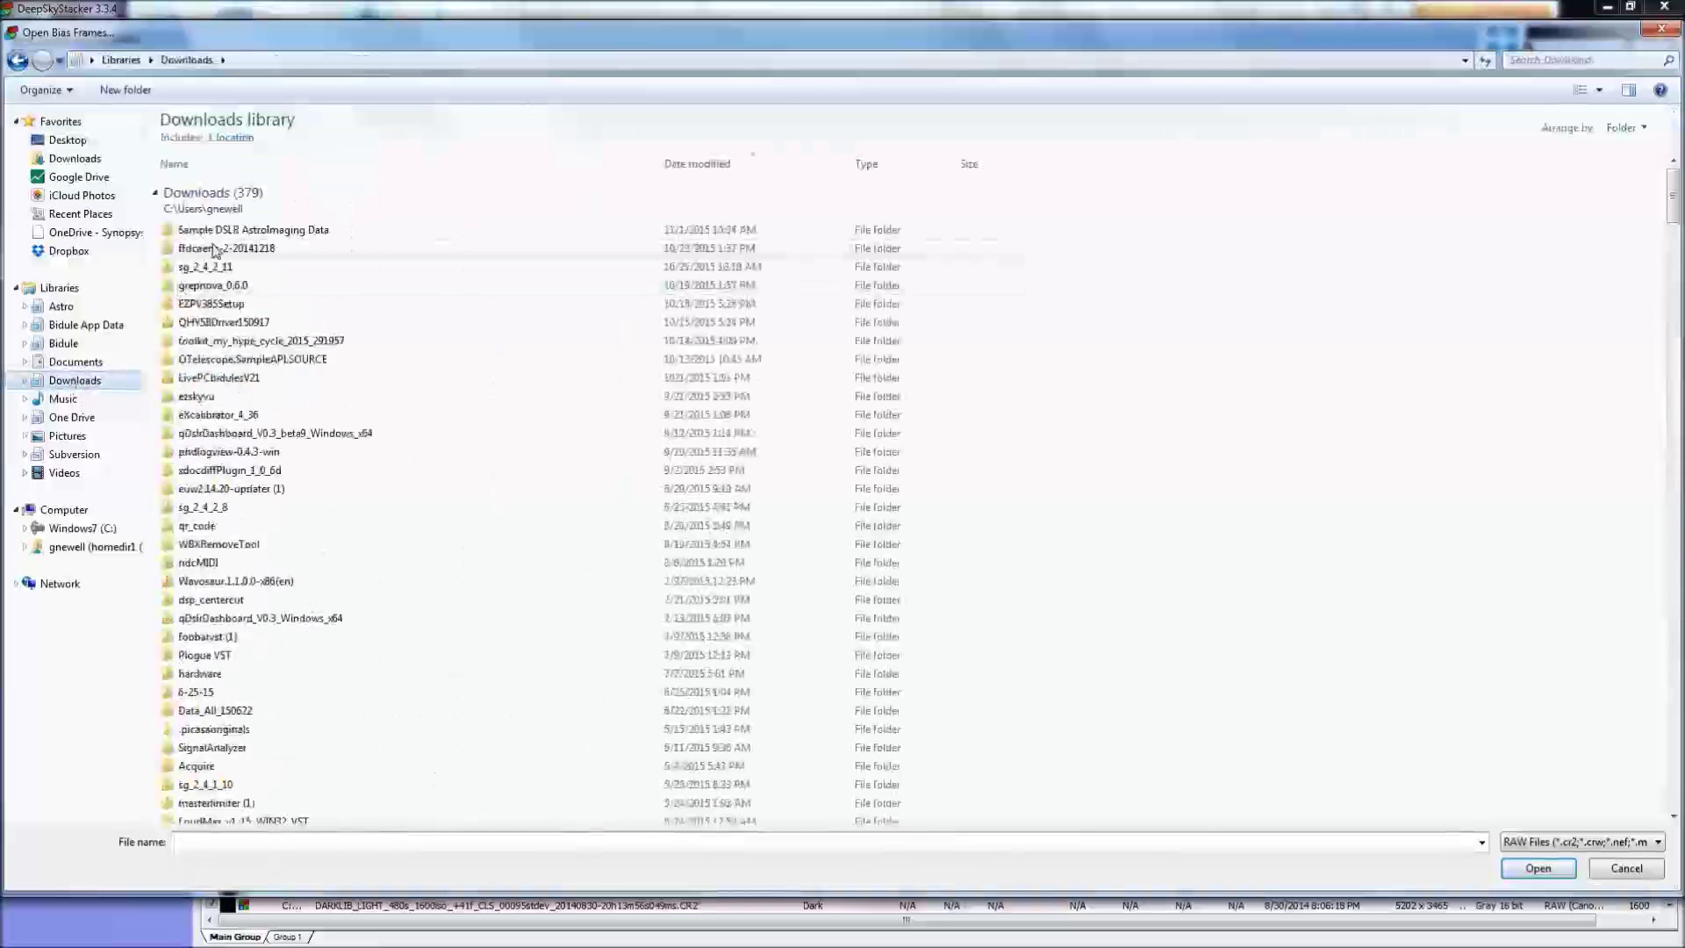
double_click(226, 231)
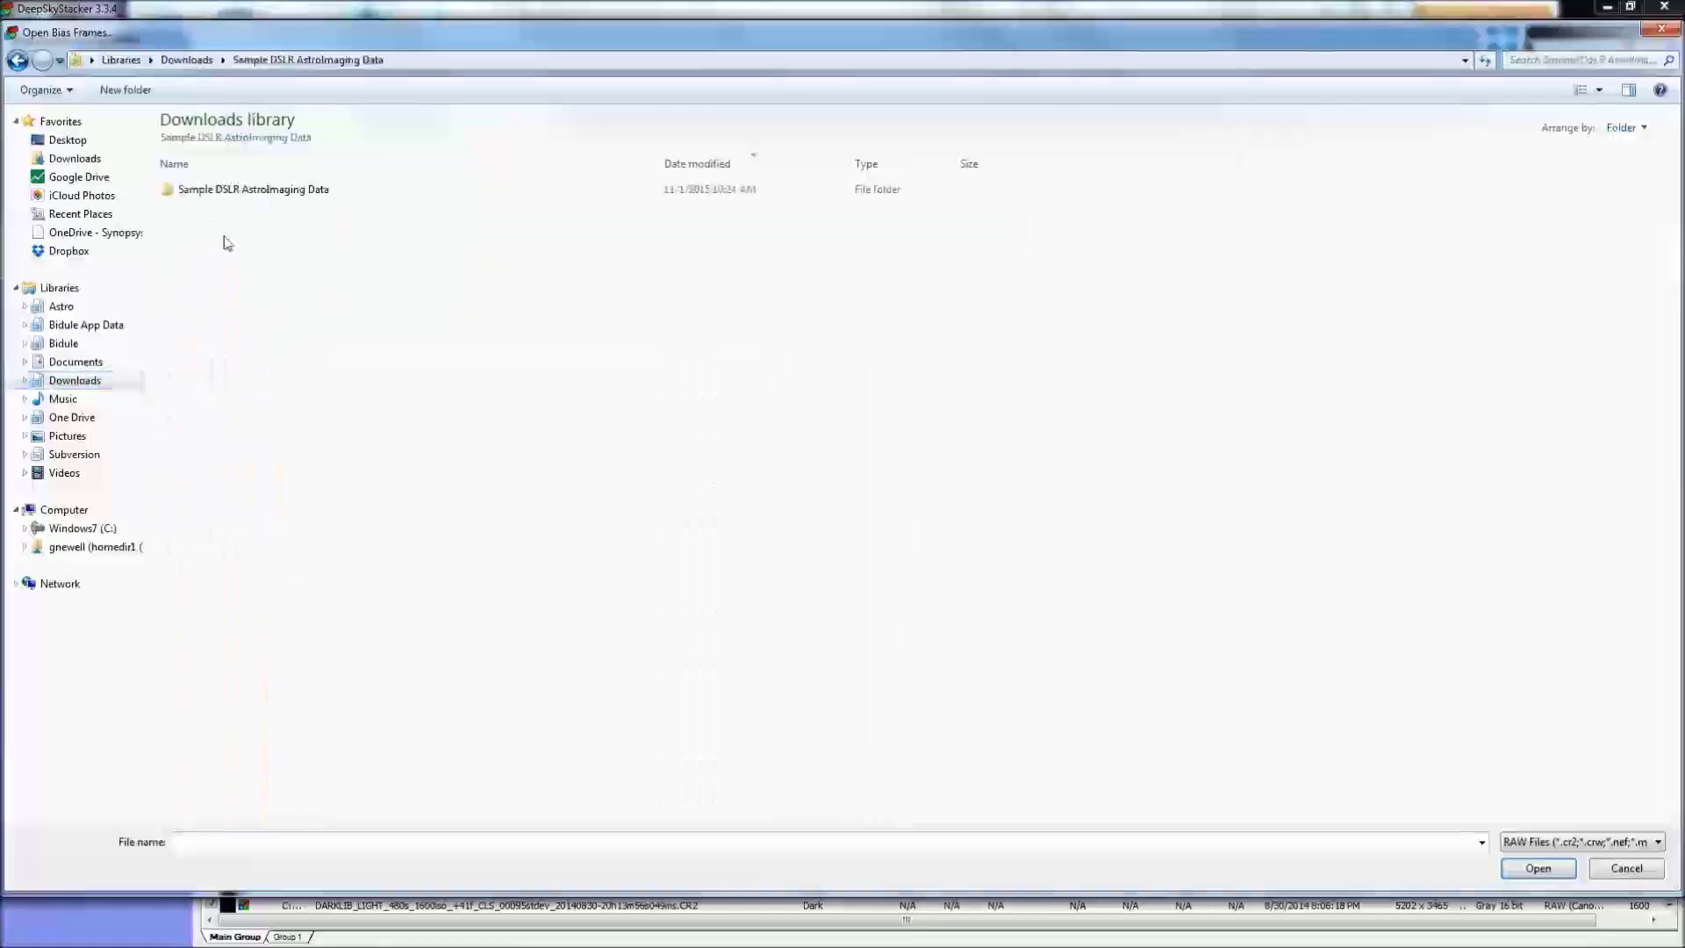
double_click(252, 195)
double_click(253, 198)
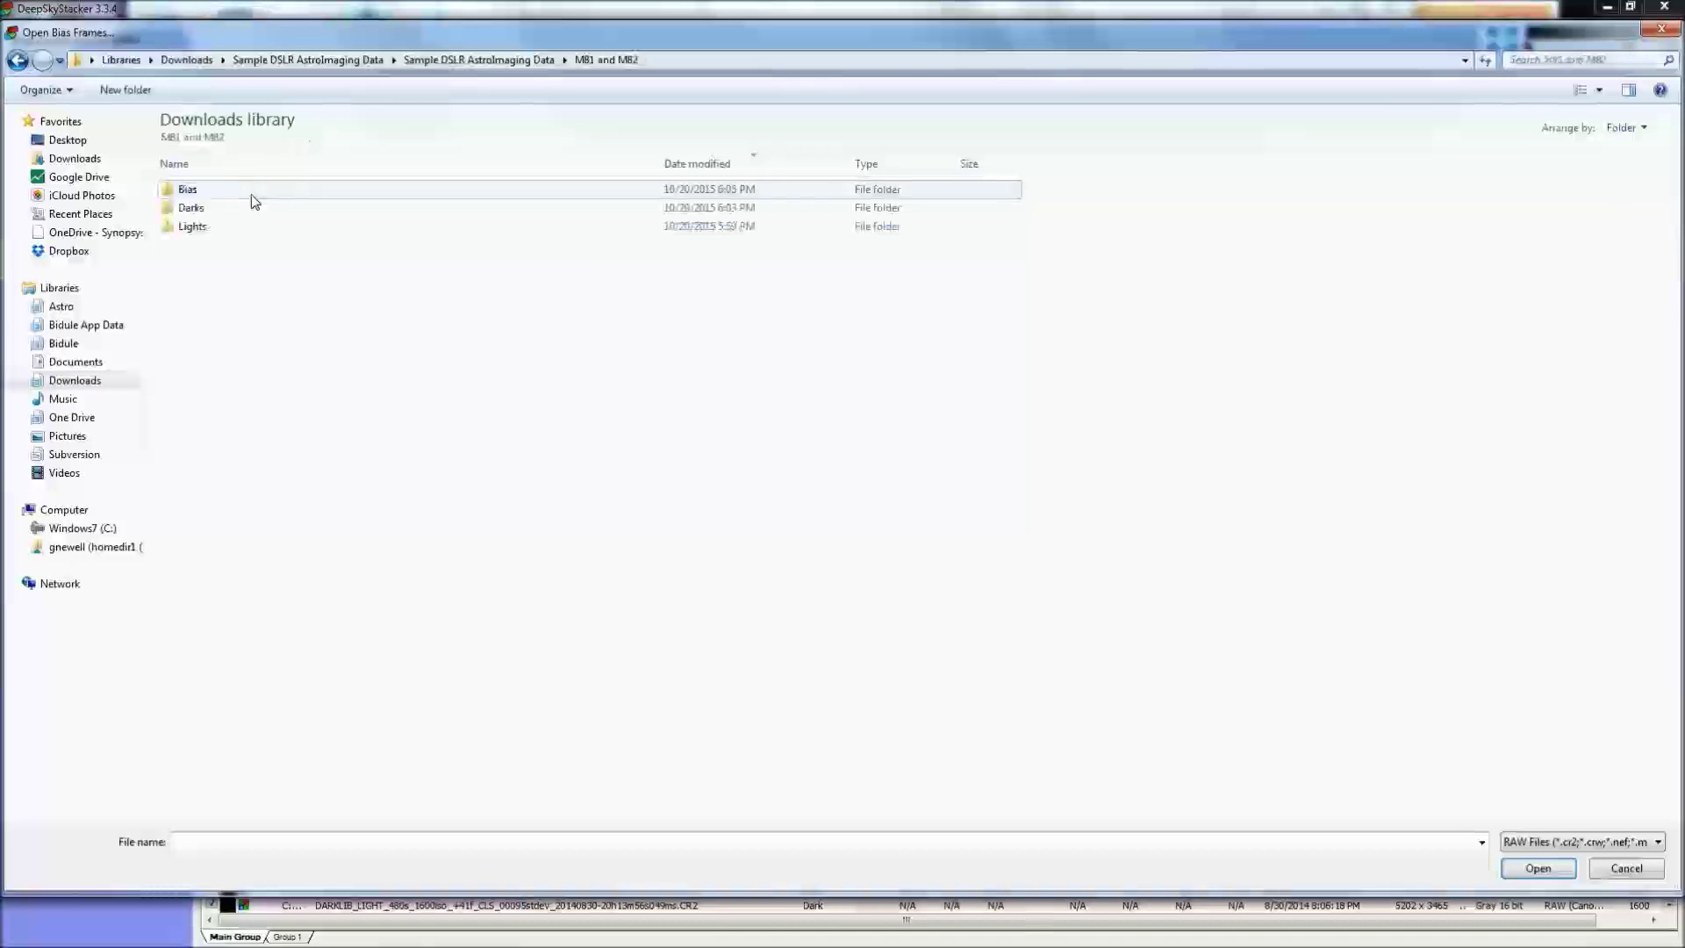
double_click(235, 195)
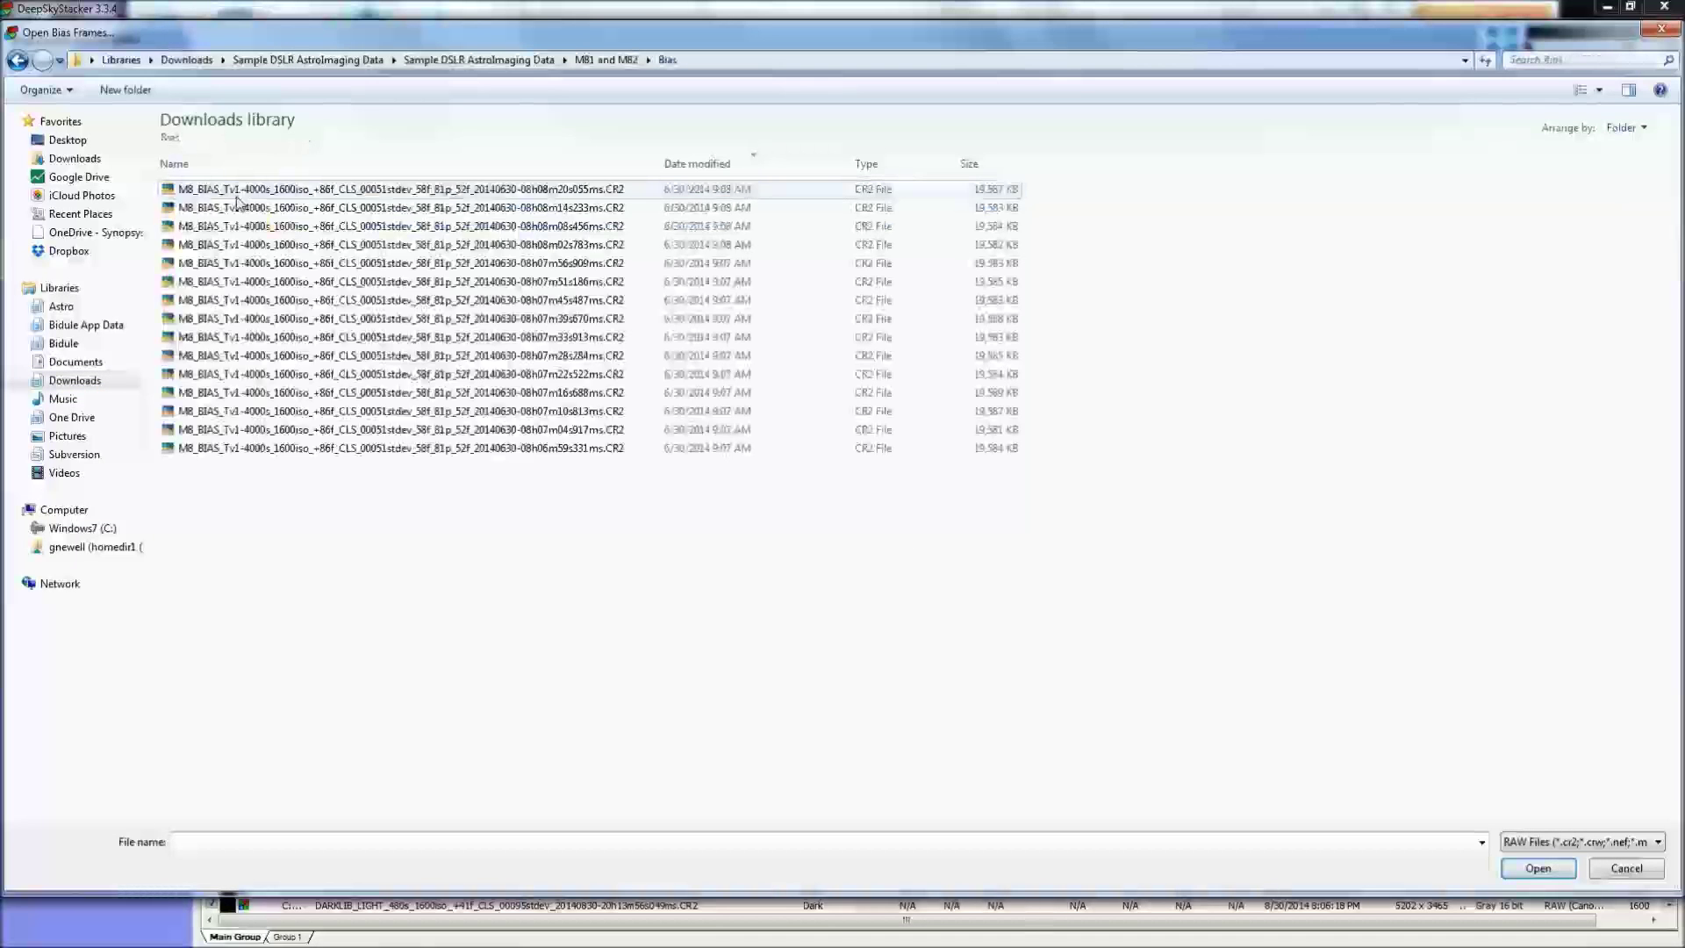
click(258, 192)
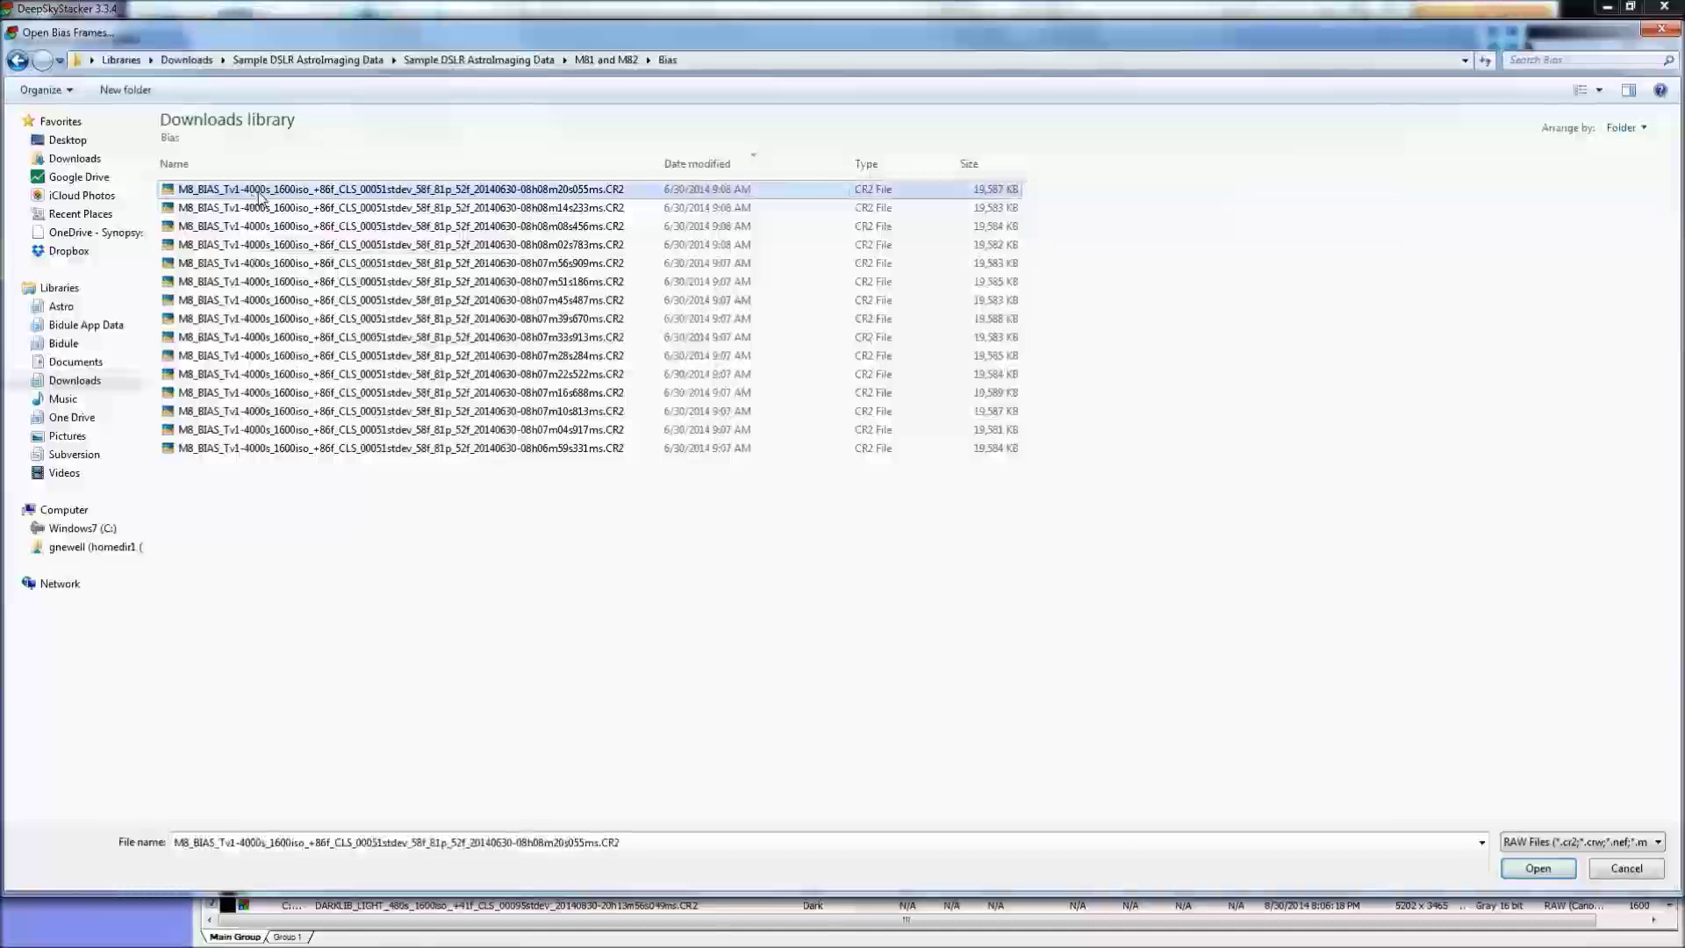
key(ctrl+a)
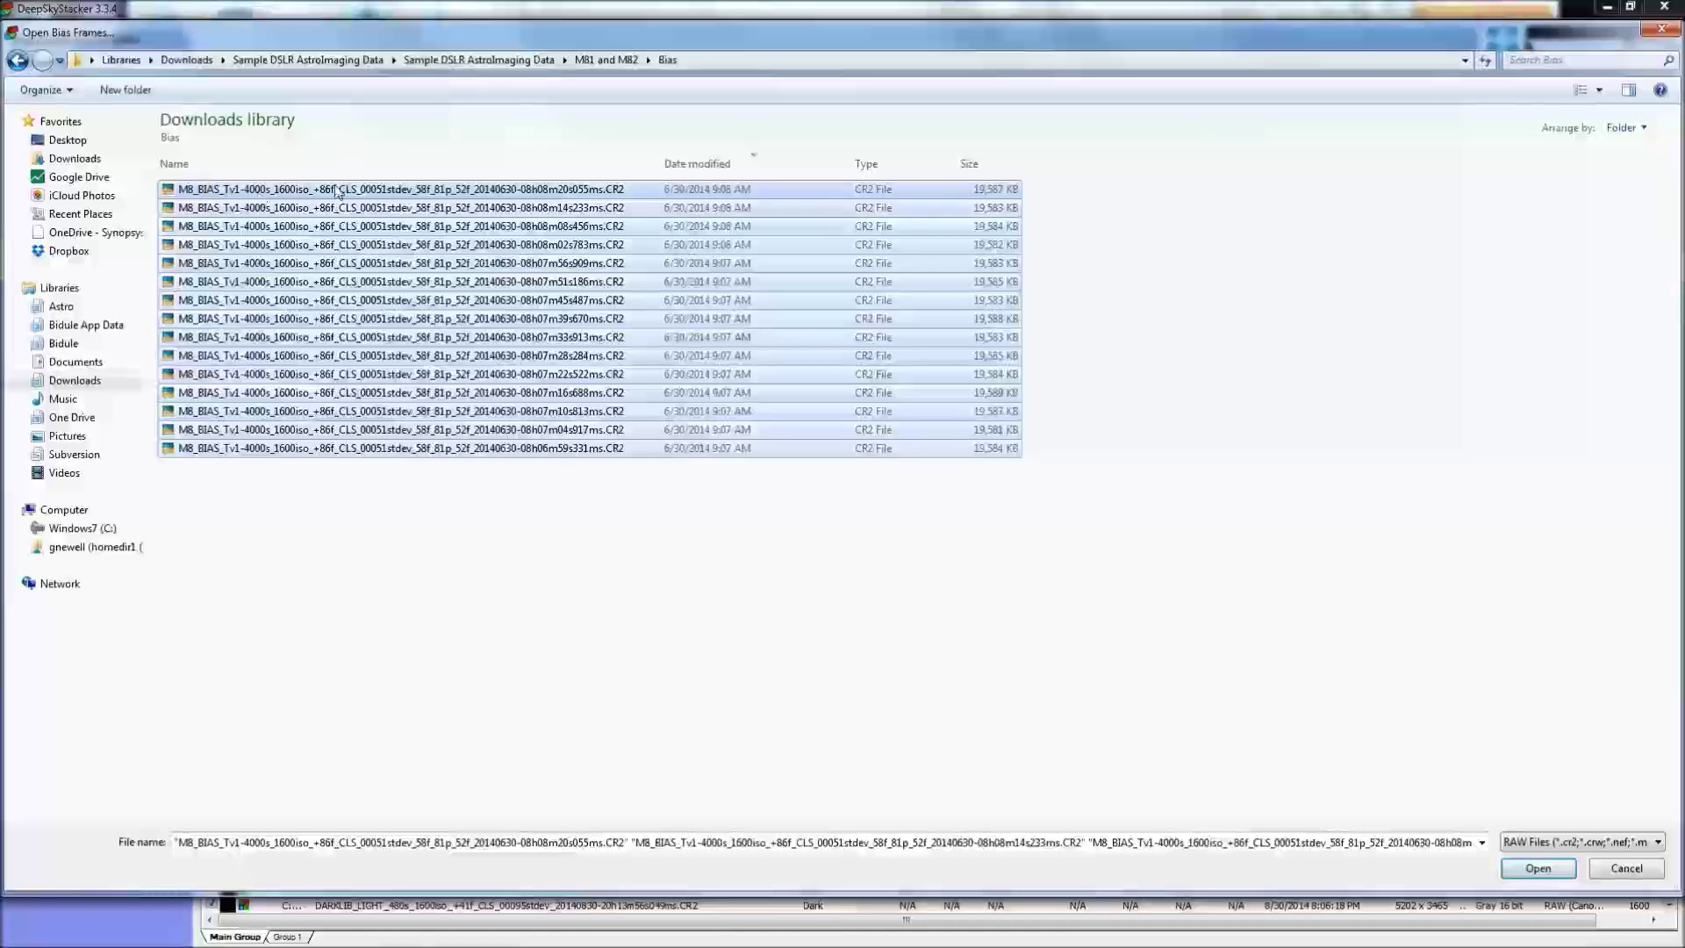
click(1537, 868)
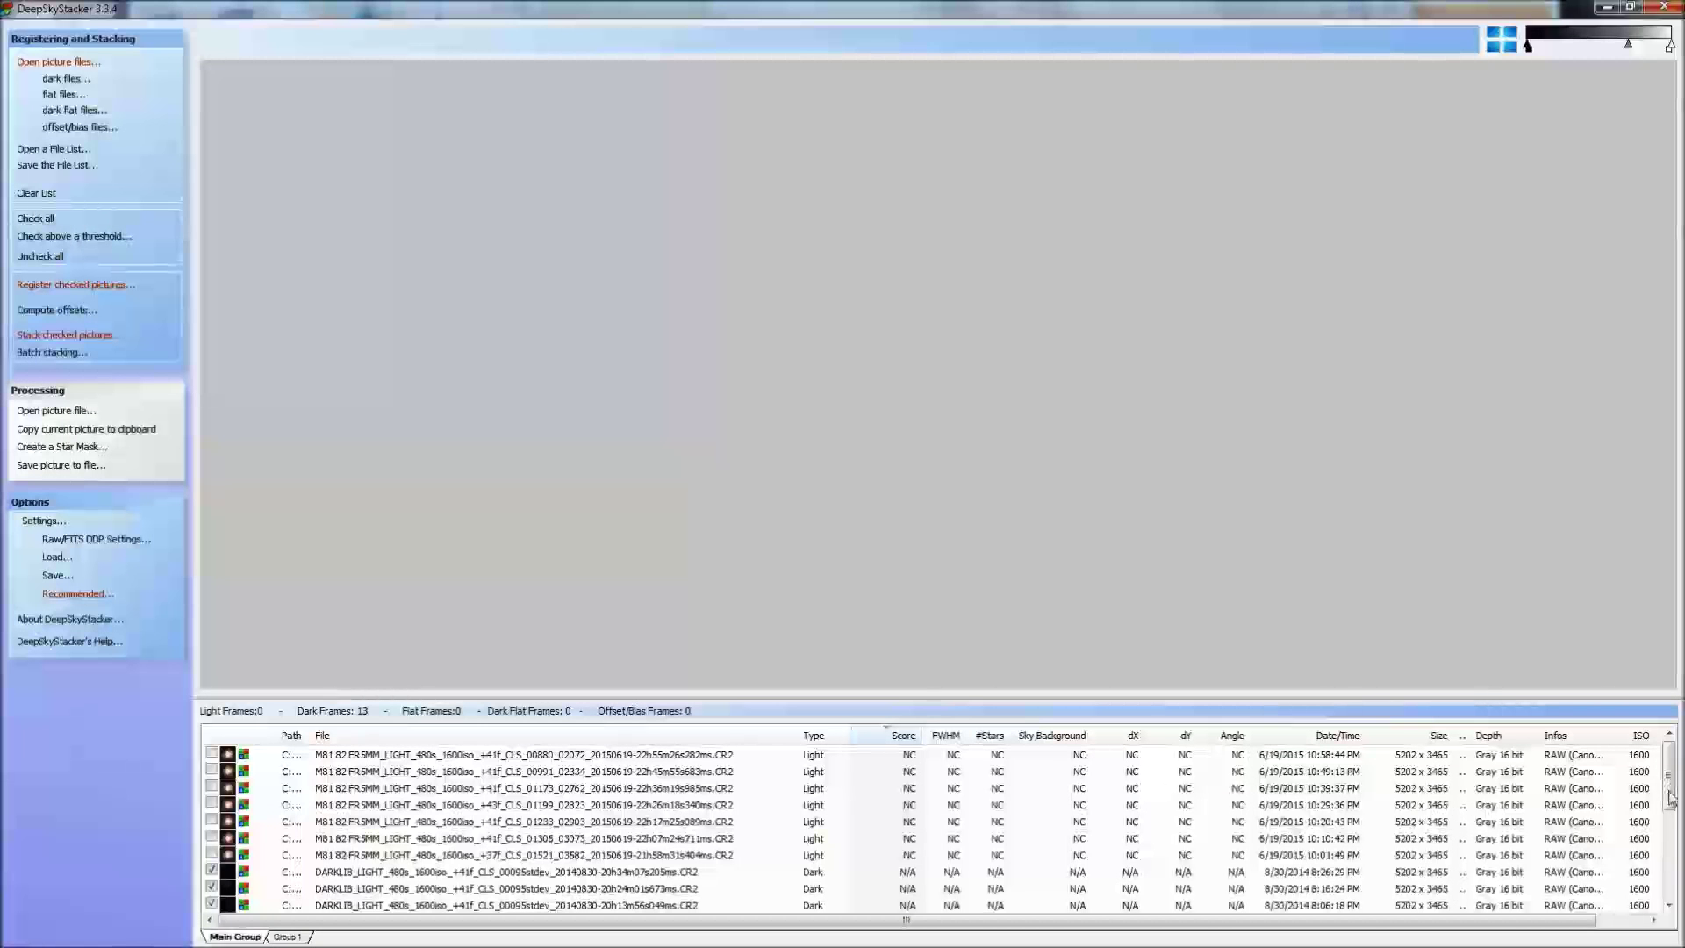
scroll(1672, 820, down, 3)
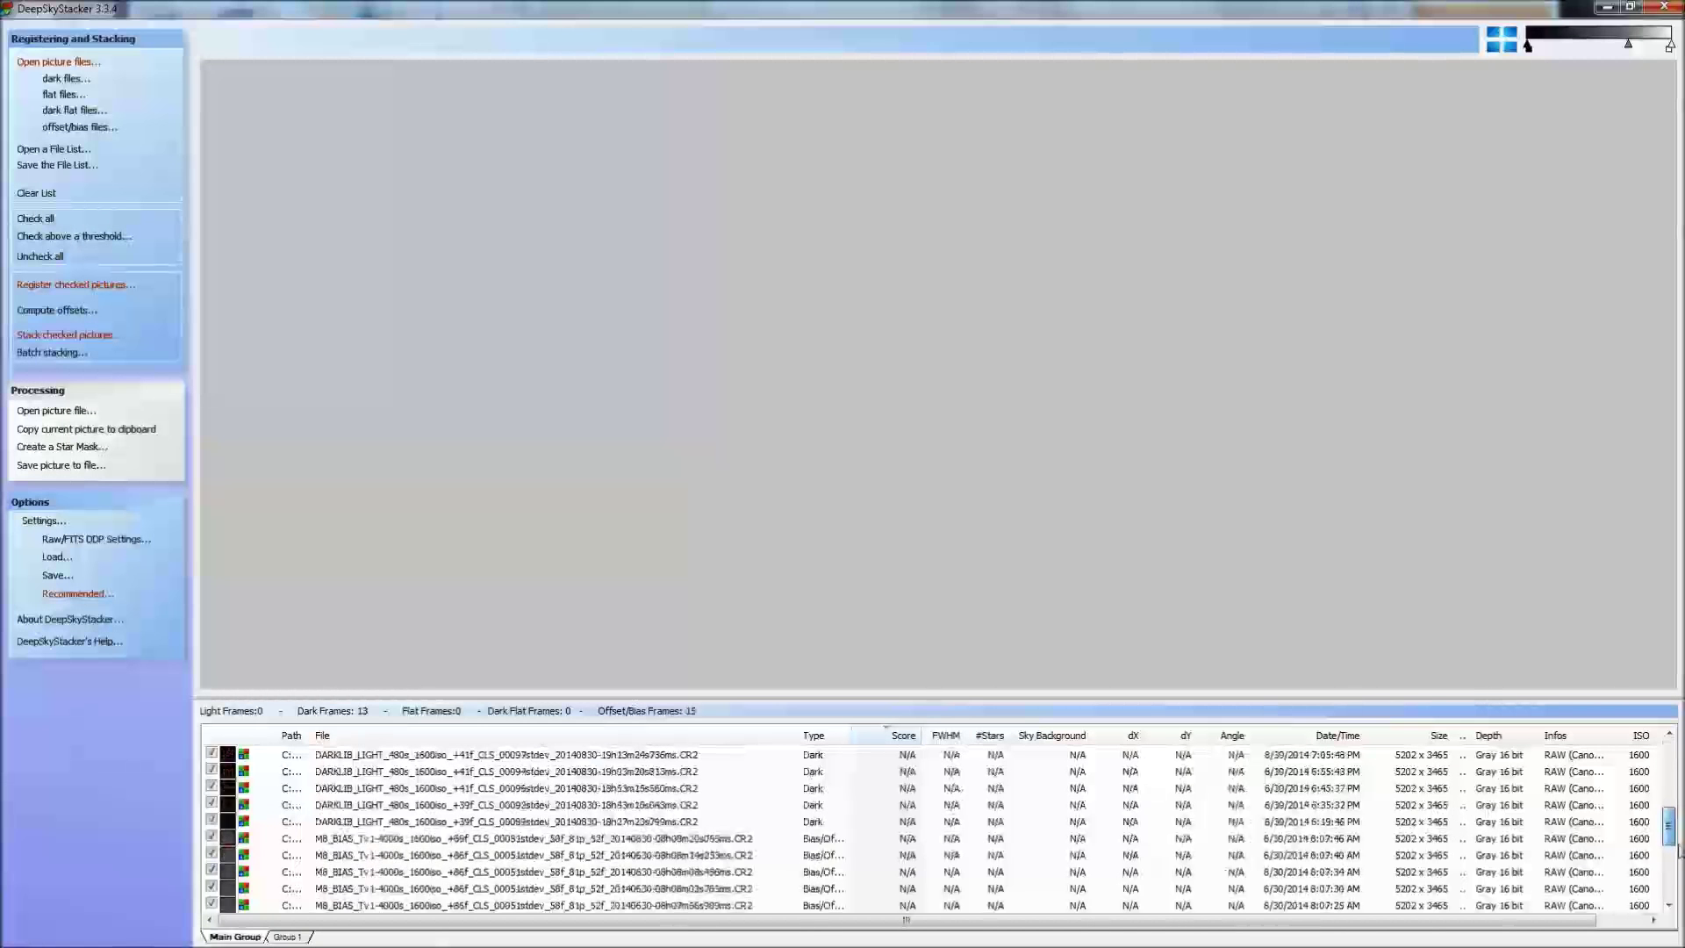
scroll(1670, 818, up, 3)
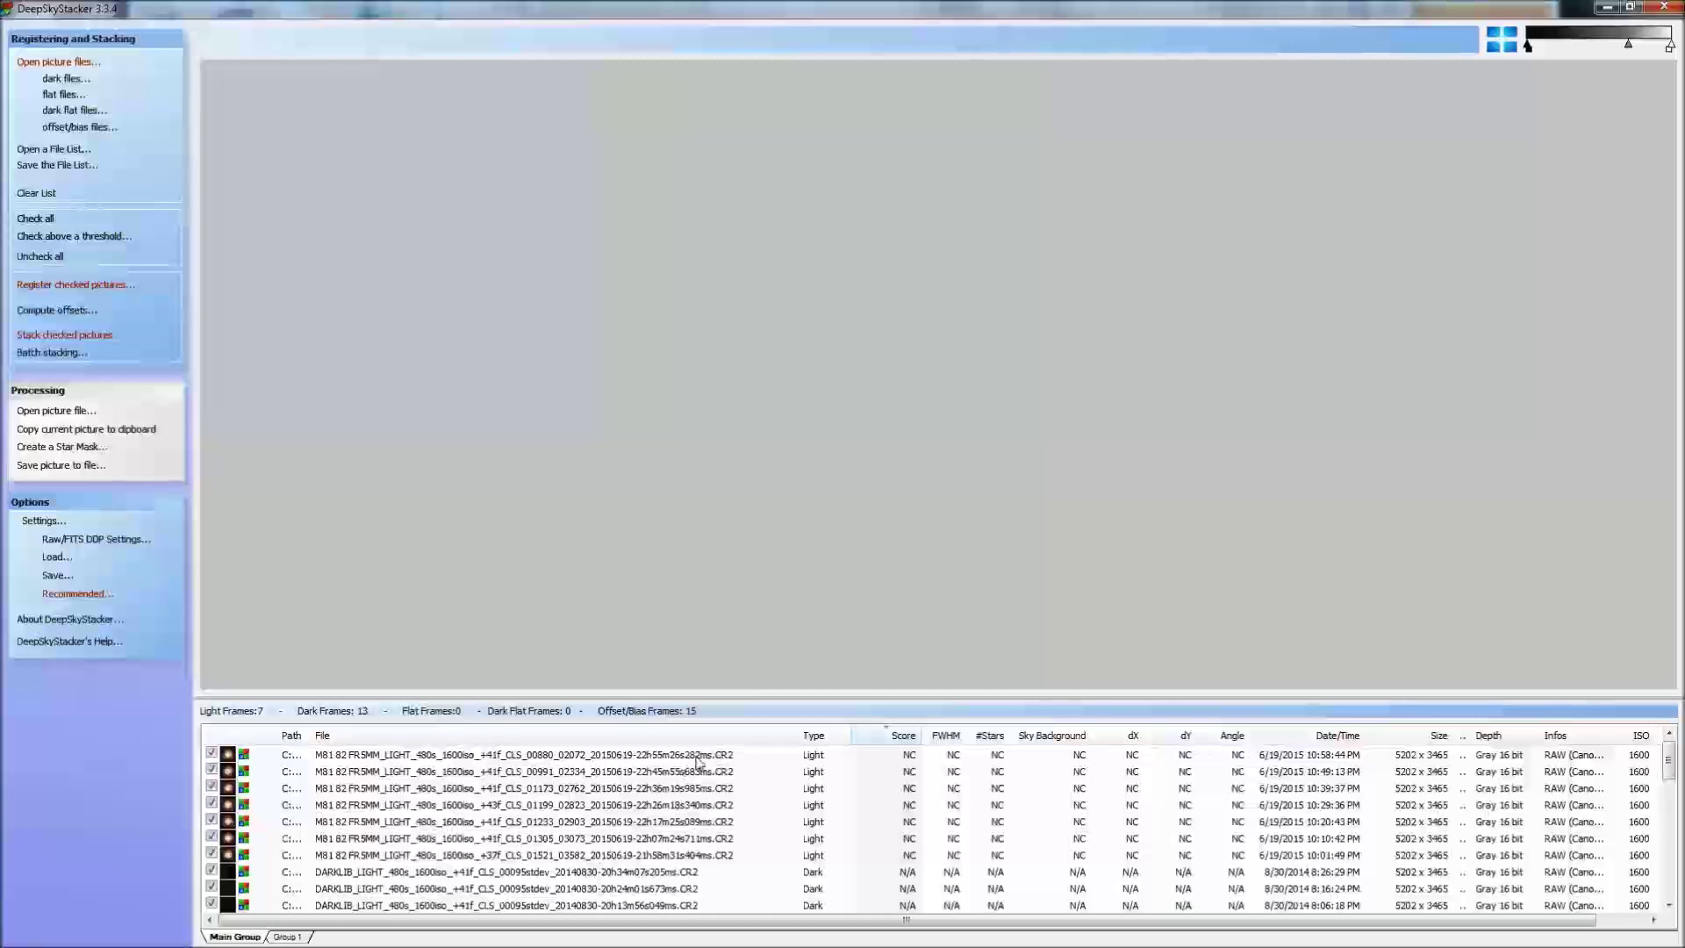
Preview the first three light frames and look through the dark and bias entries in the frame list.
click(698, 757)
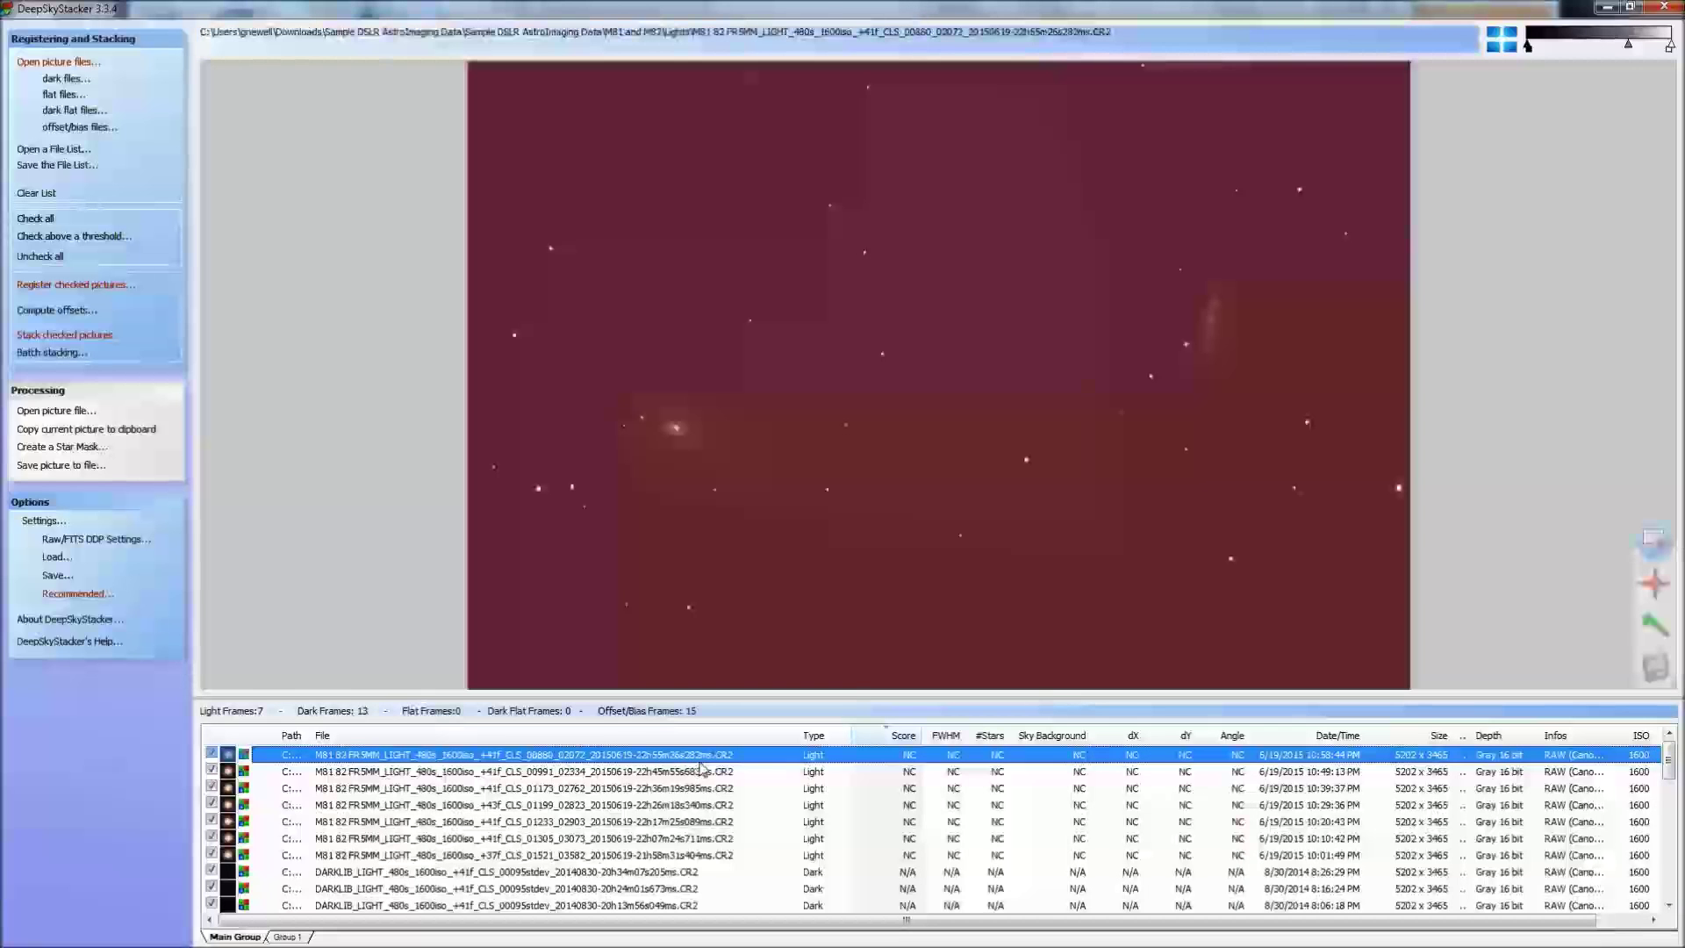
click(703, 772)
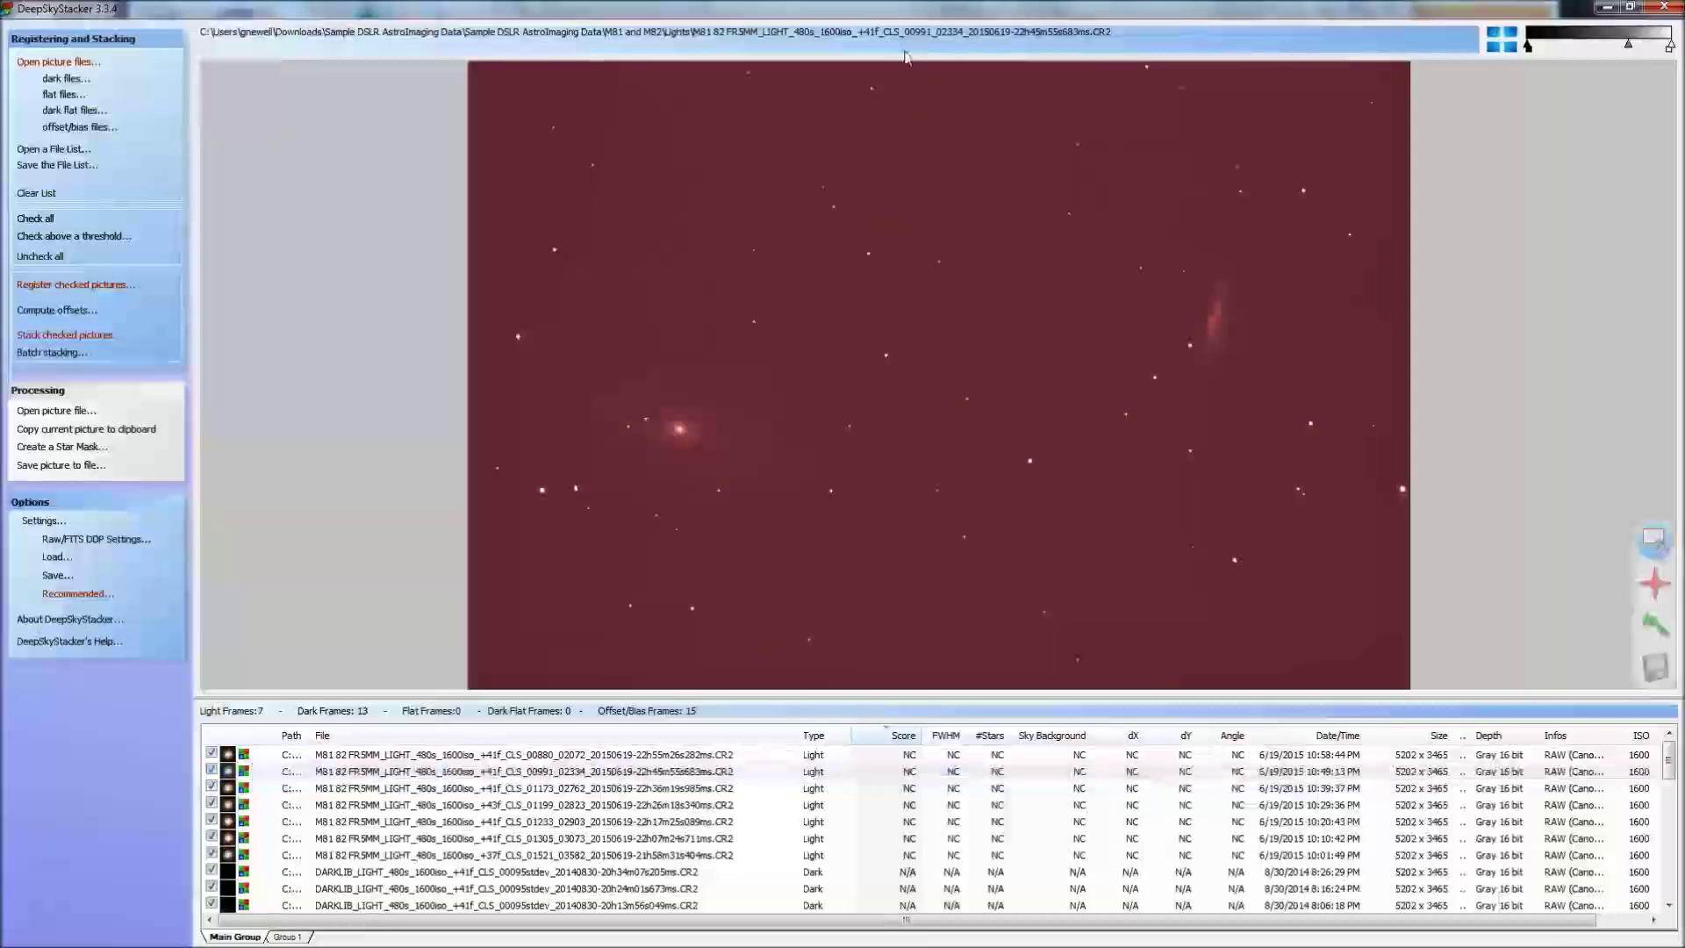
click(701, 789)
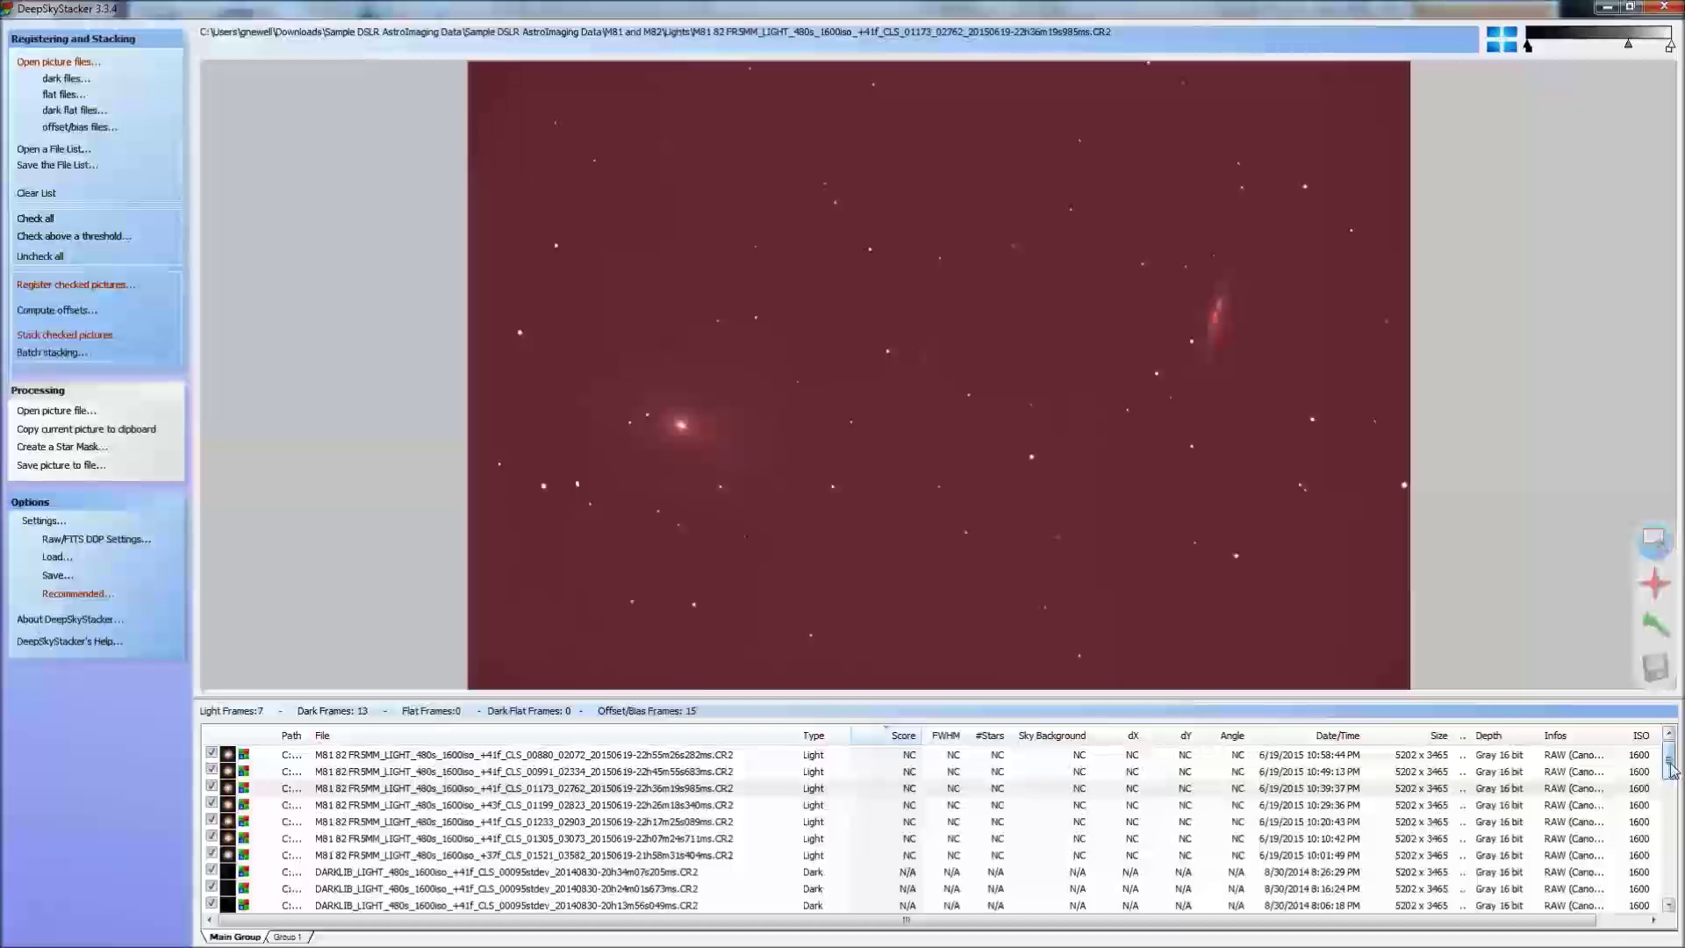
drag(1672, 770, 1661, 792)
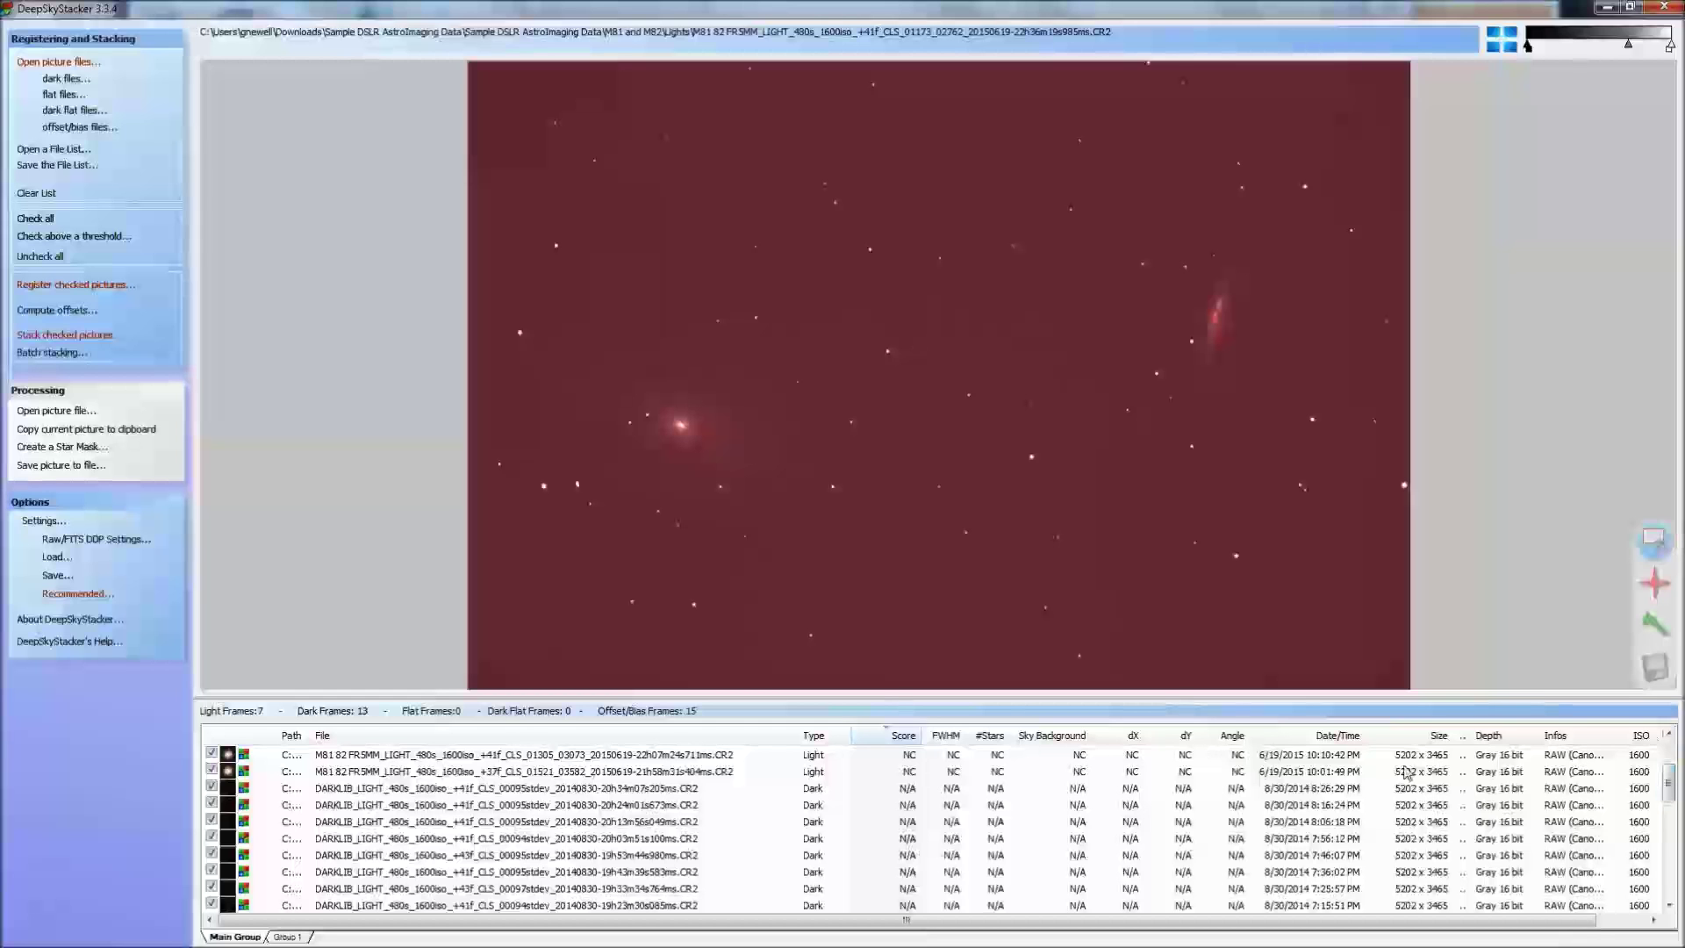
drag(1676, 794, 1674, 840)
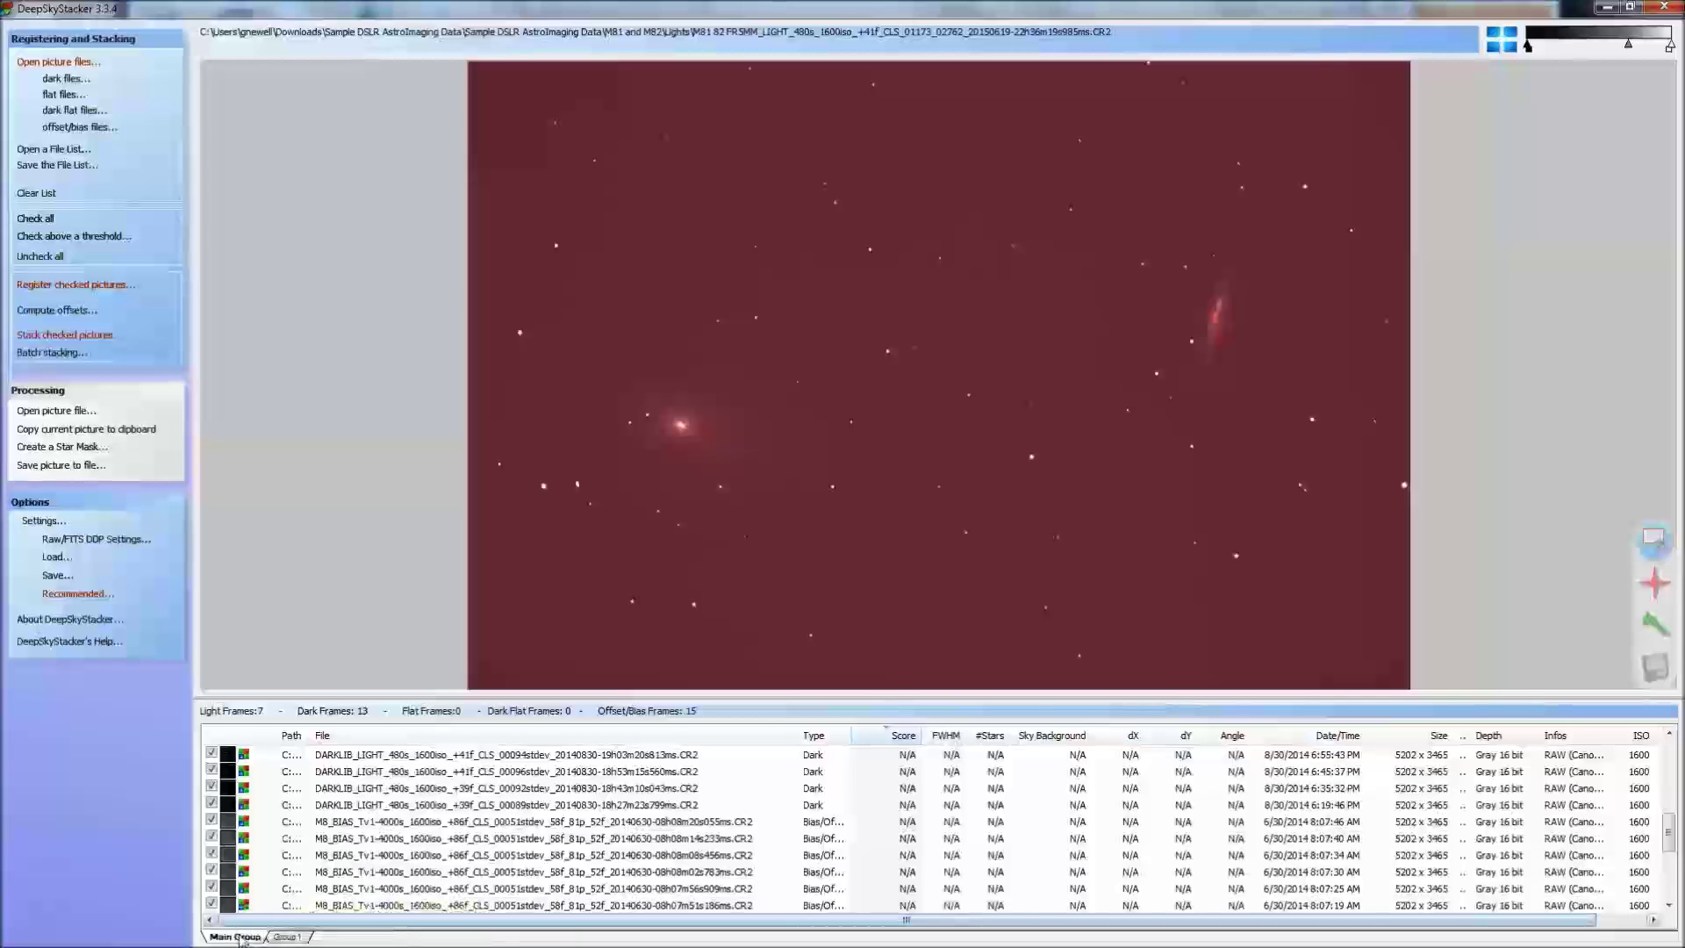
View Group 1, return to the Main Group, and review and accept the RAW file settings in the RAW/FITS development options.
click(288, 937)
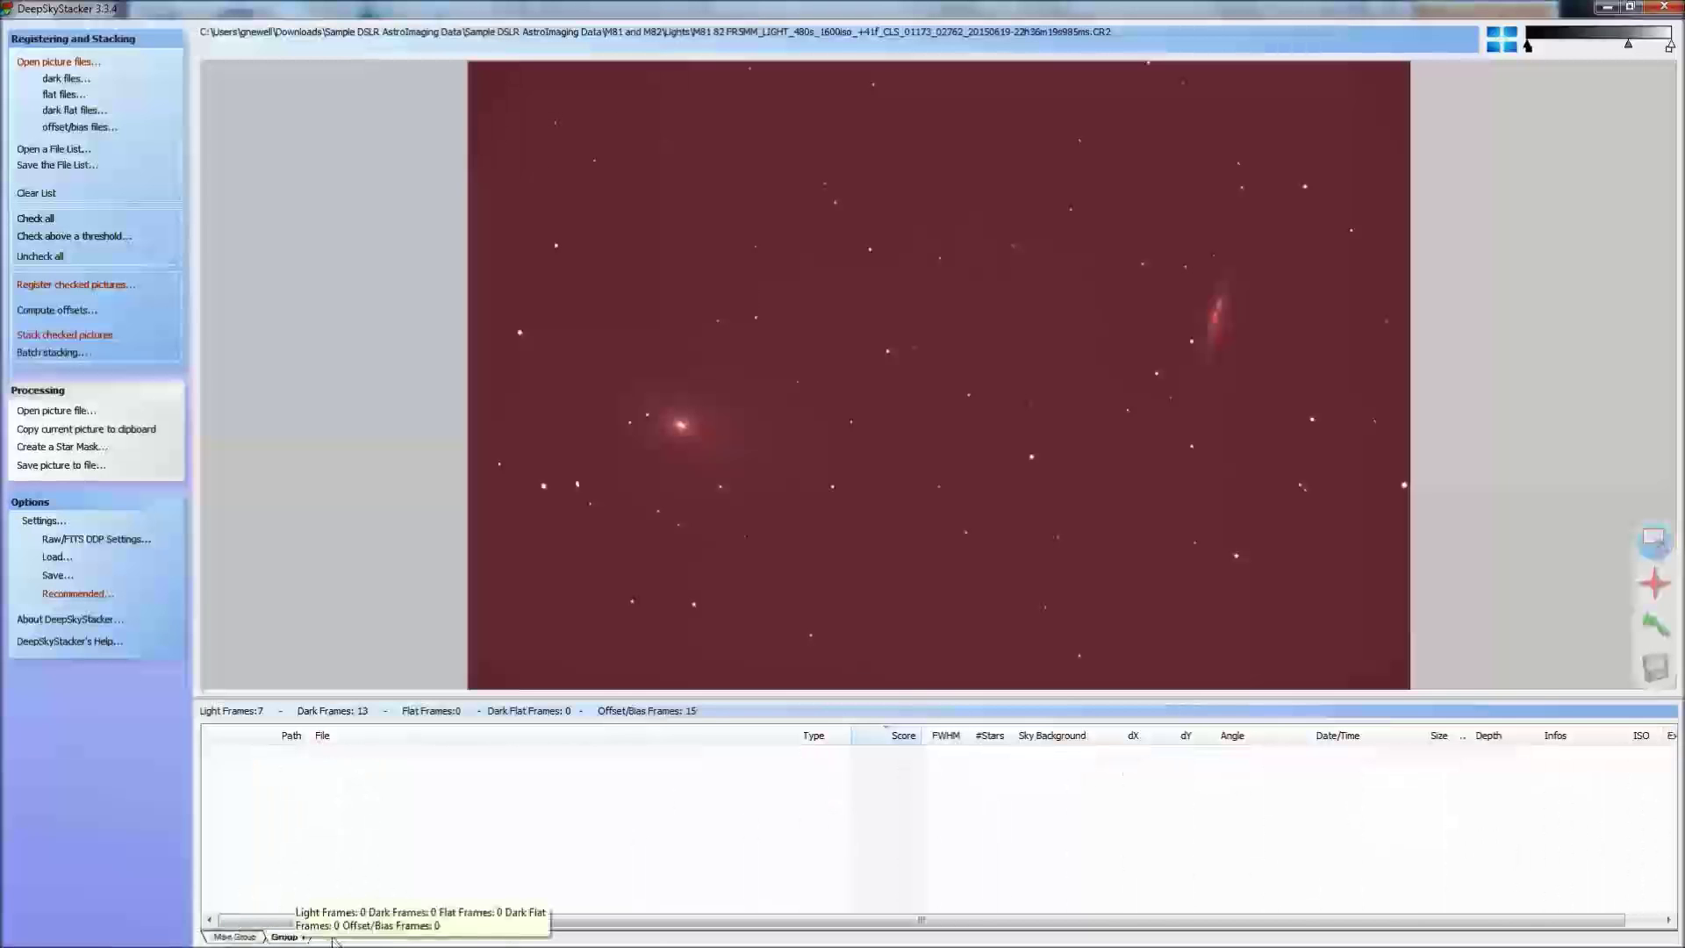
click(235, 937)
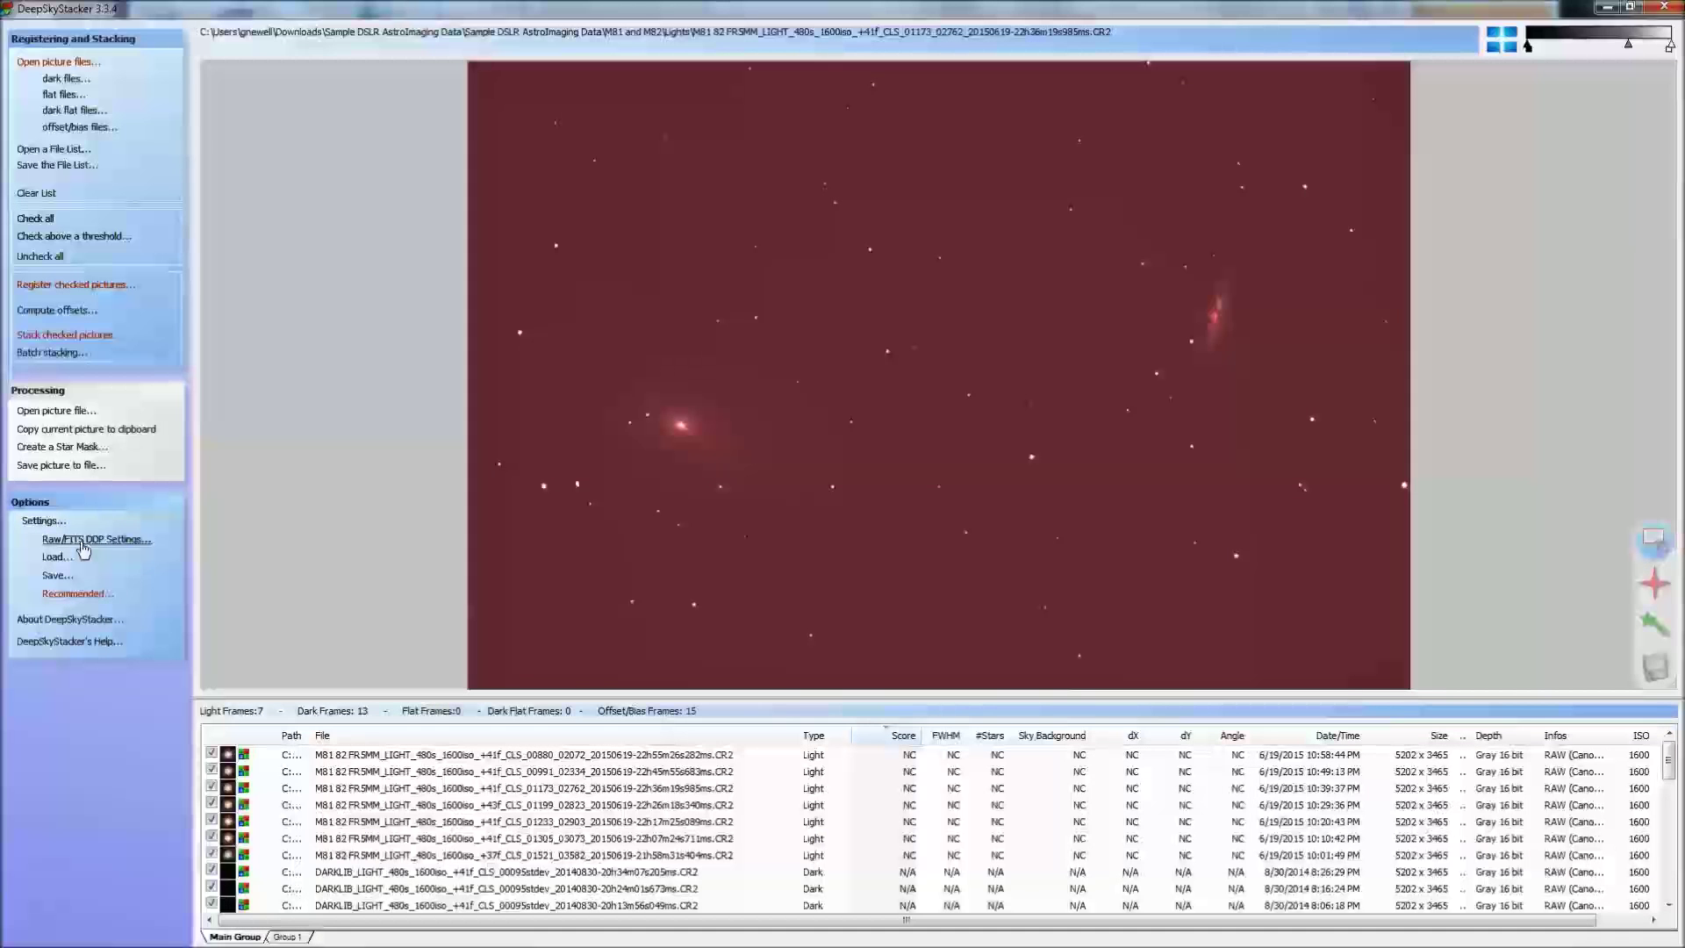
click(84, 541)
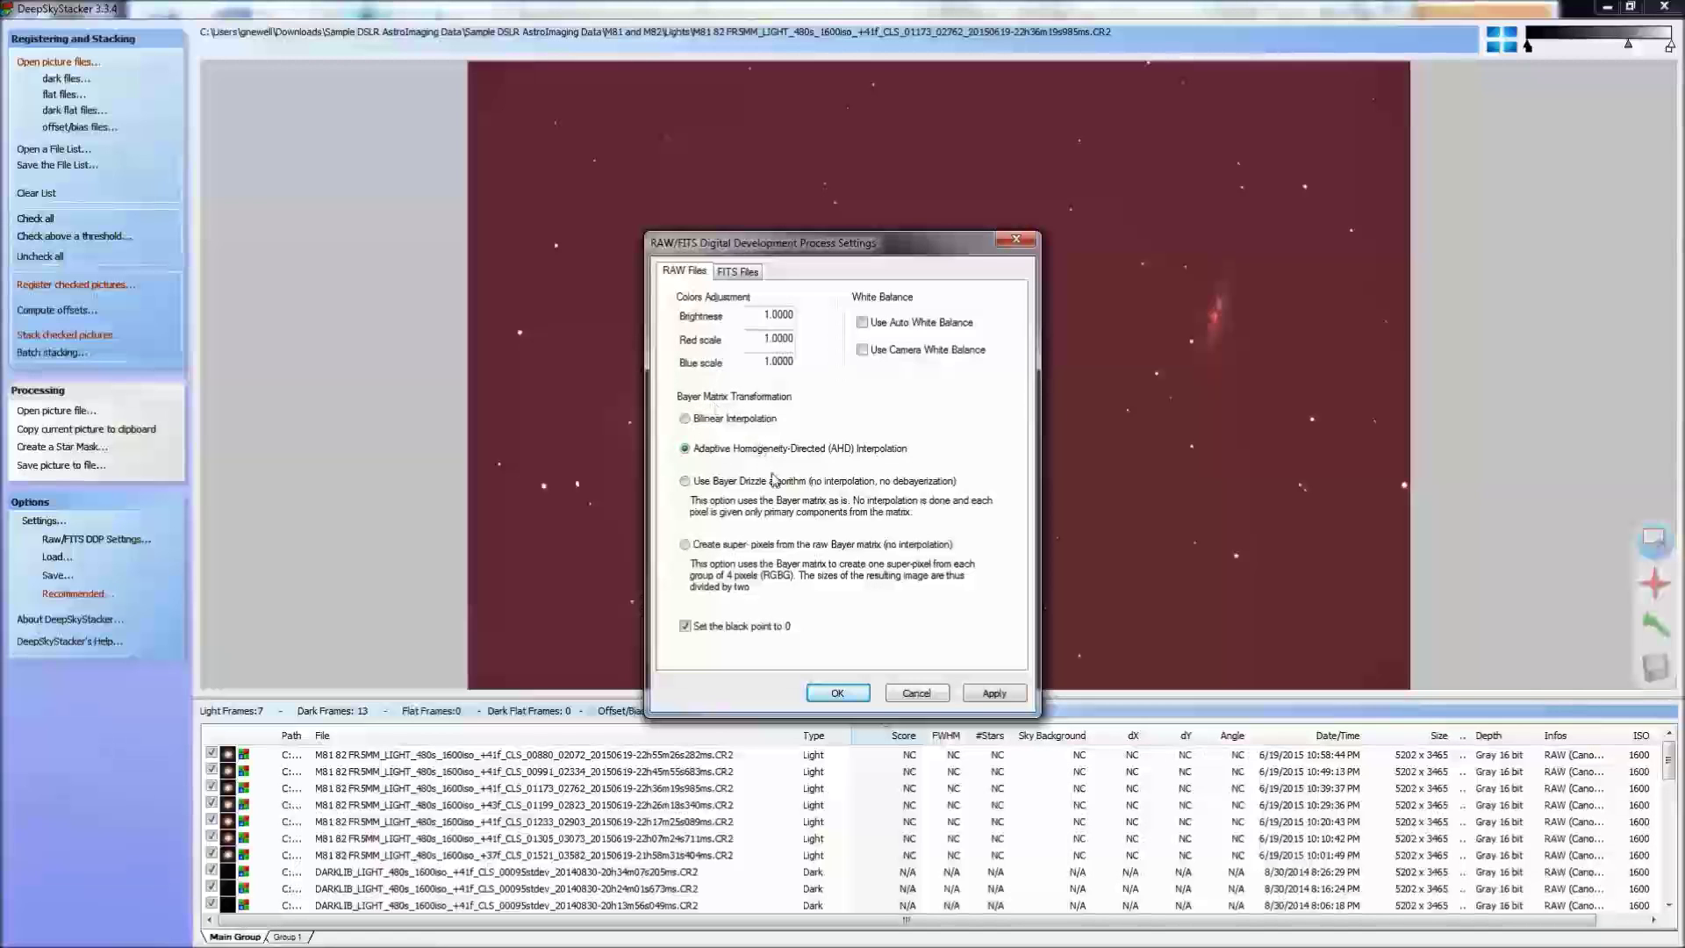
click(838, 693)
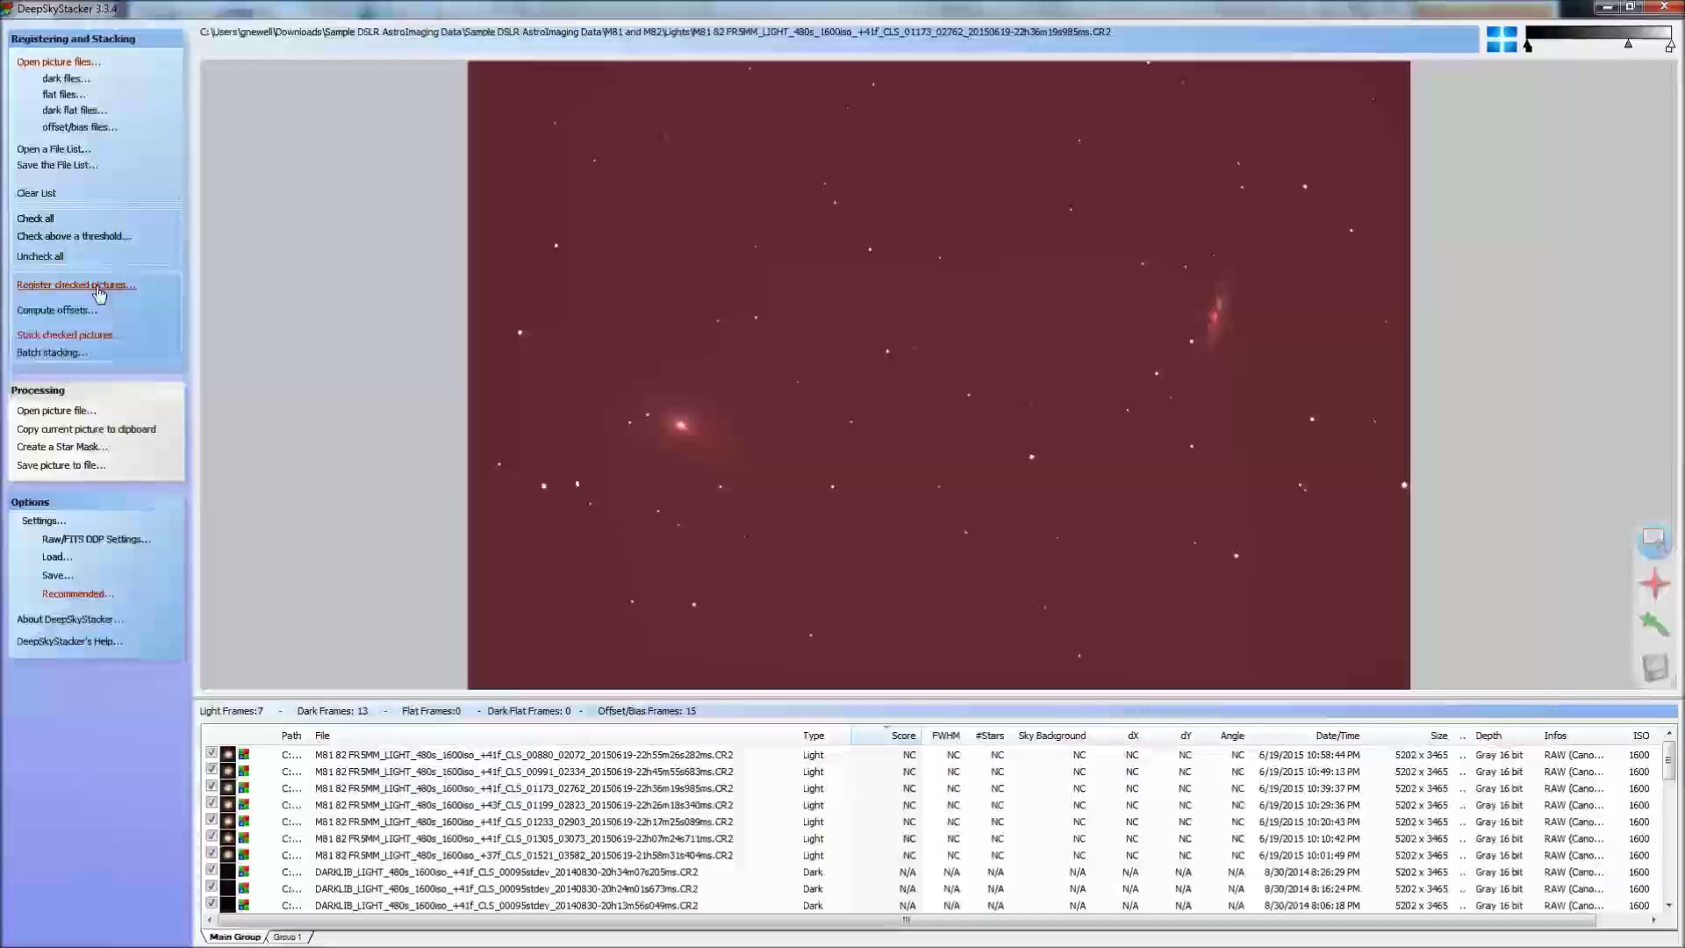
Preview the third through sixth light frames one after another.
click(546, 787)
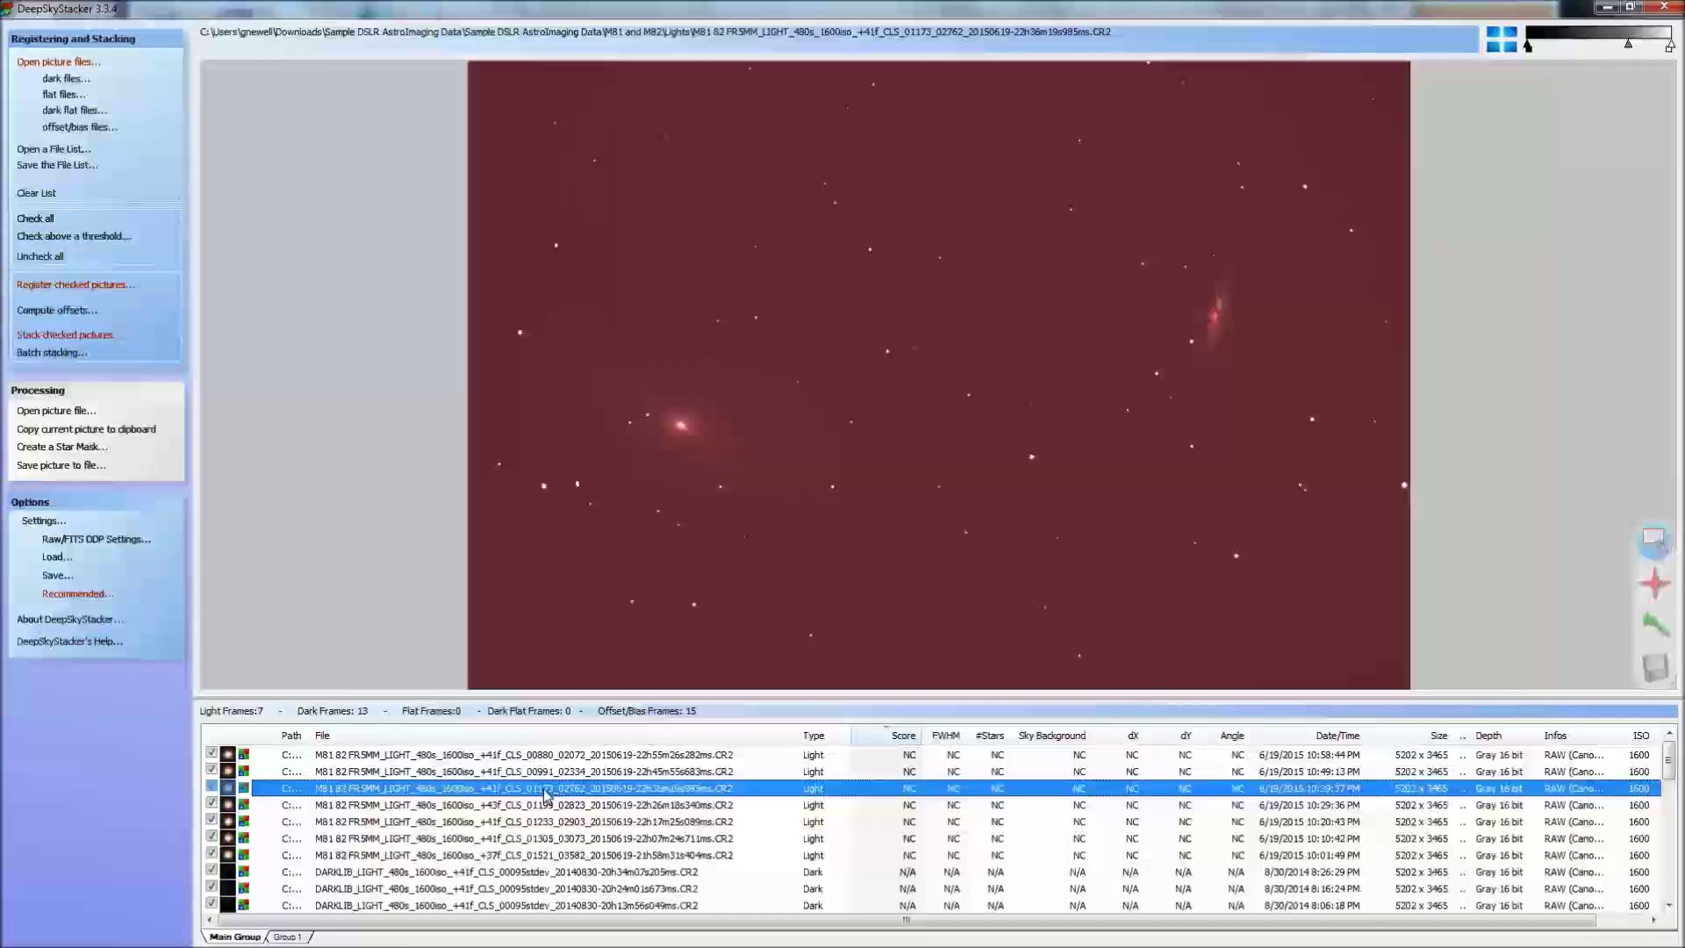
click(541, 805)
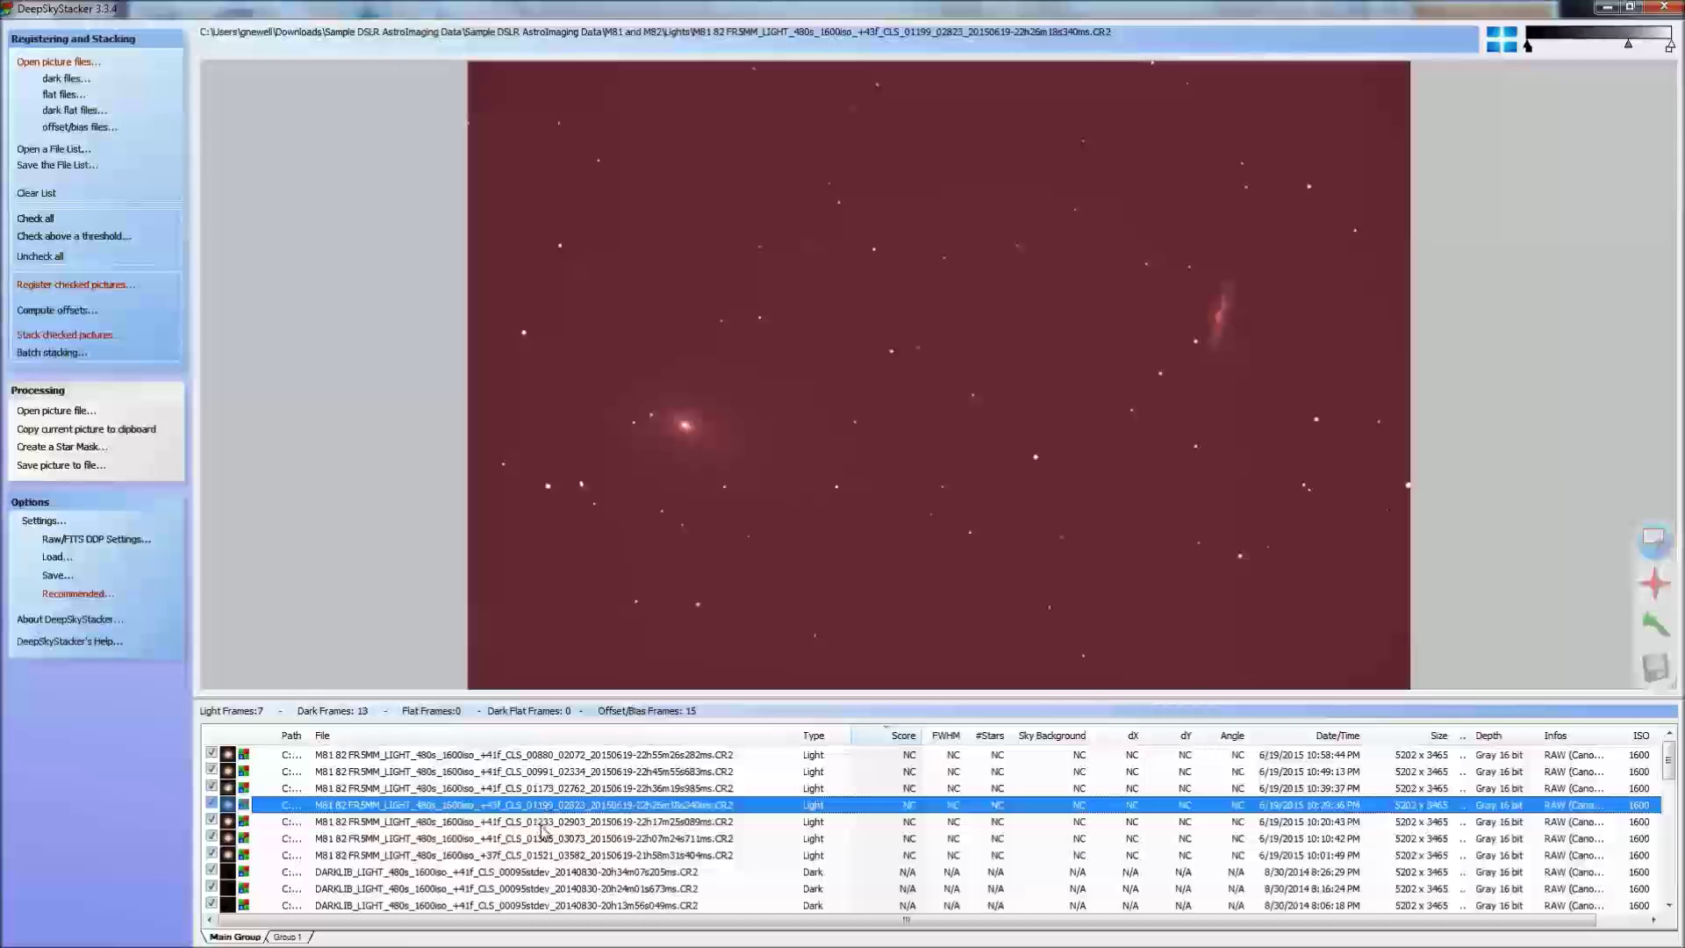
click(543, 823)
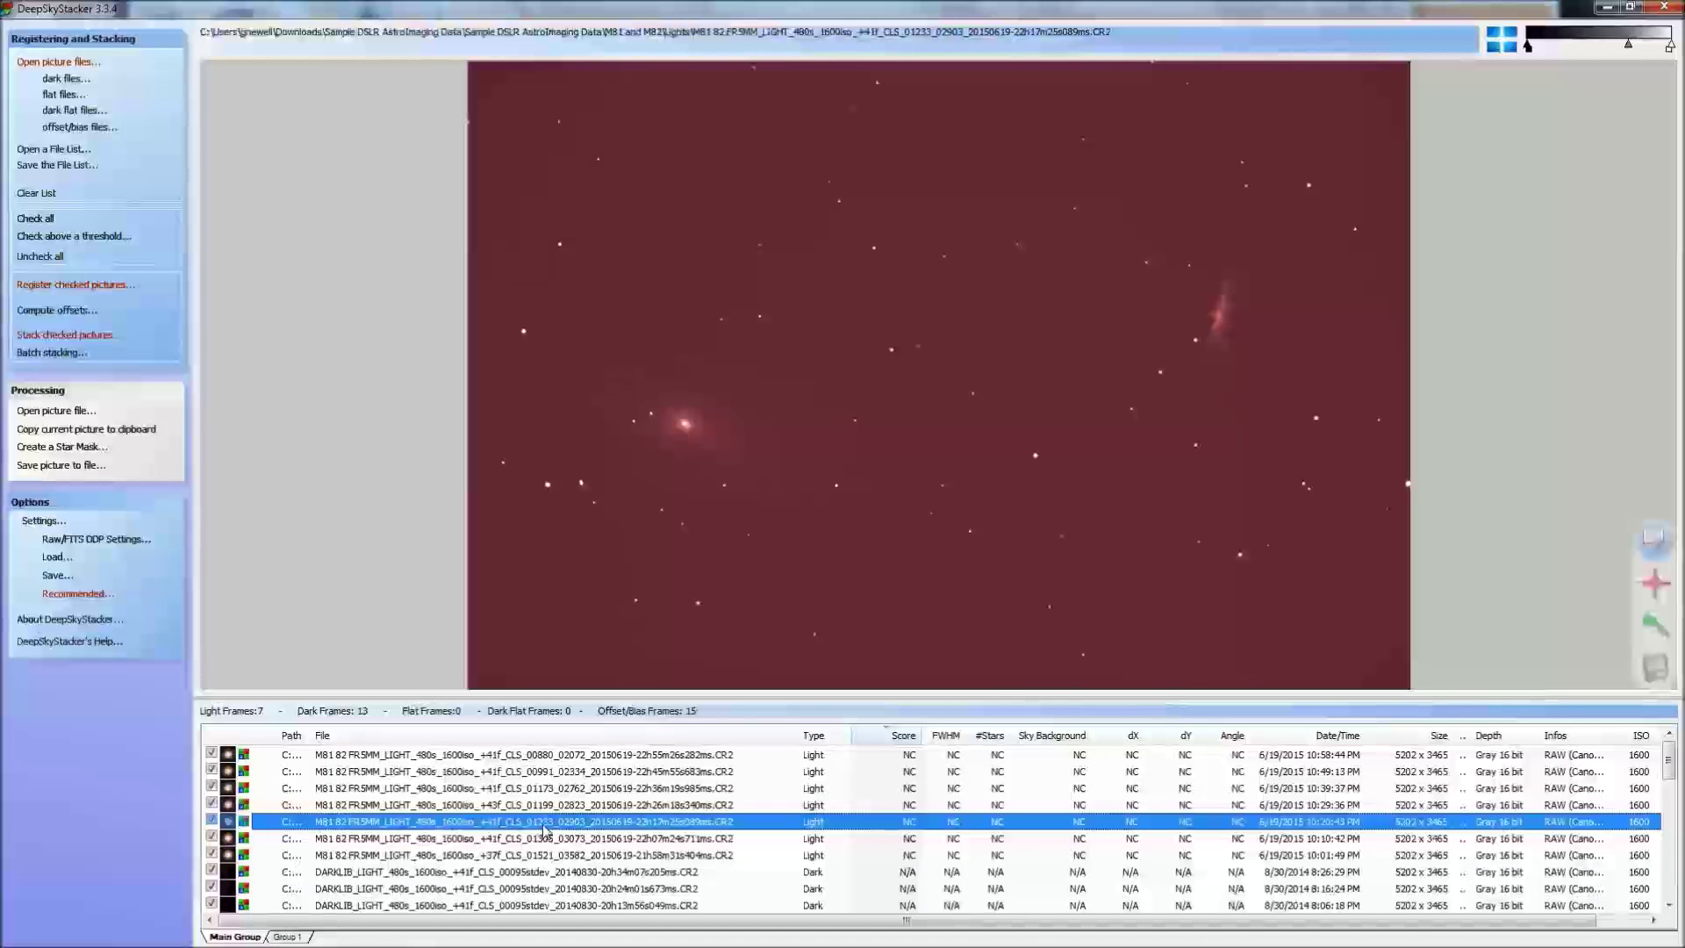
click(528, 840)
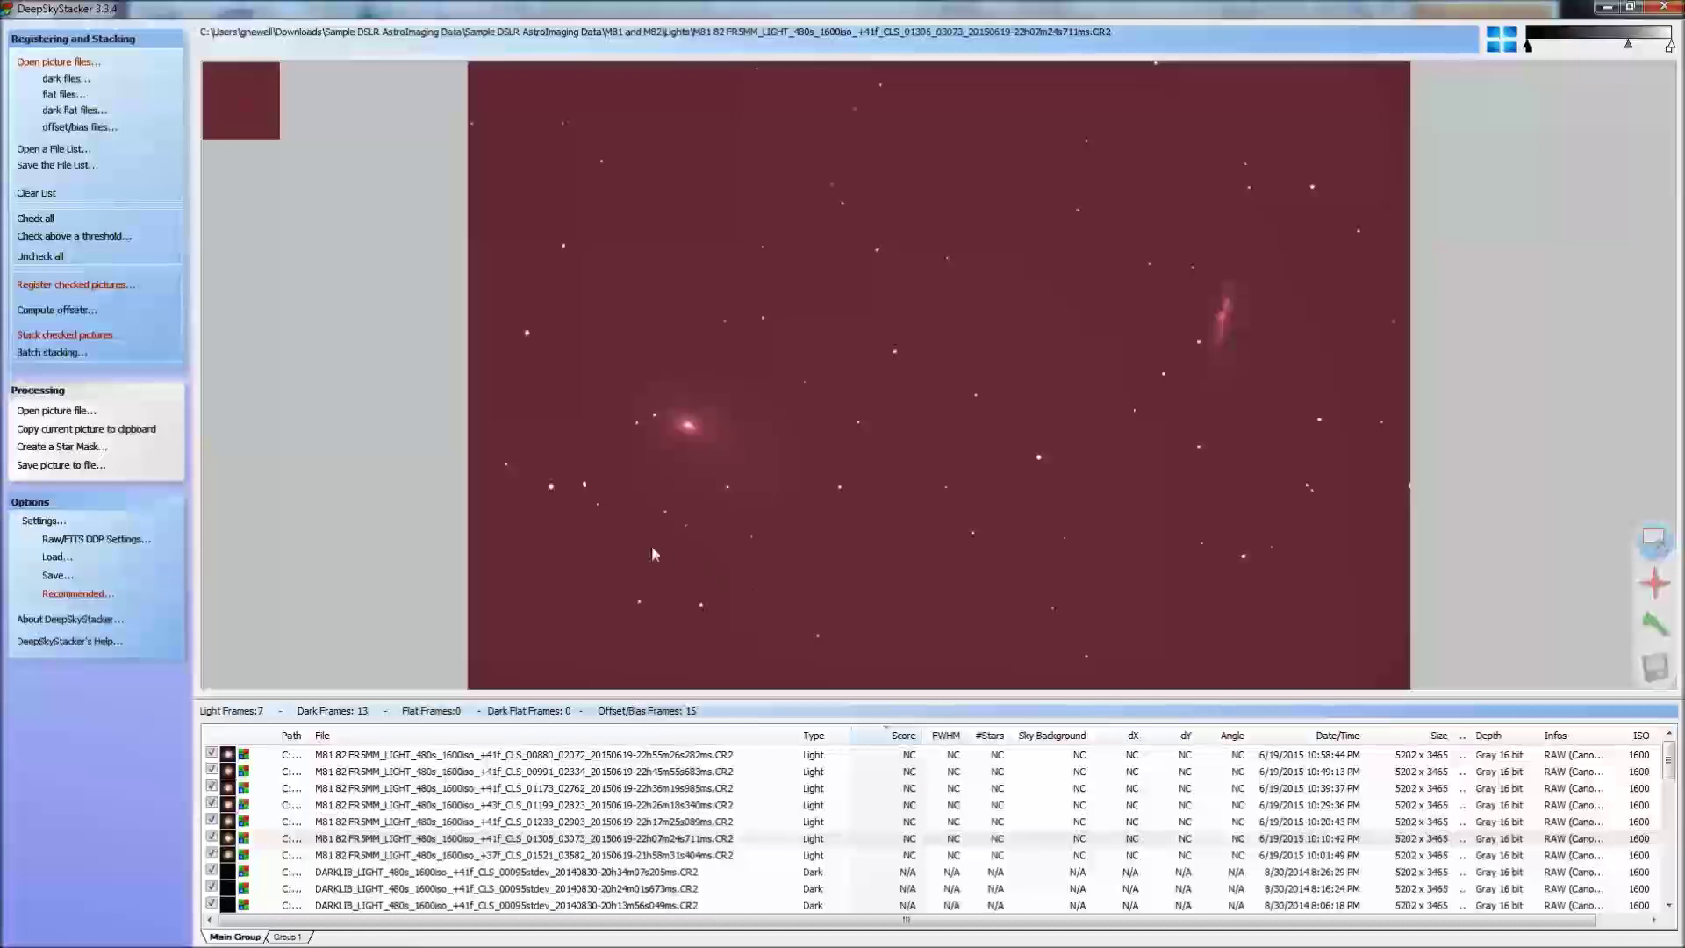
Set the star detection threshold for registering the checked pictures to 10 % and compute the number of detected stars.
click(100, 294)
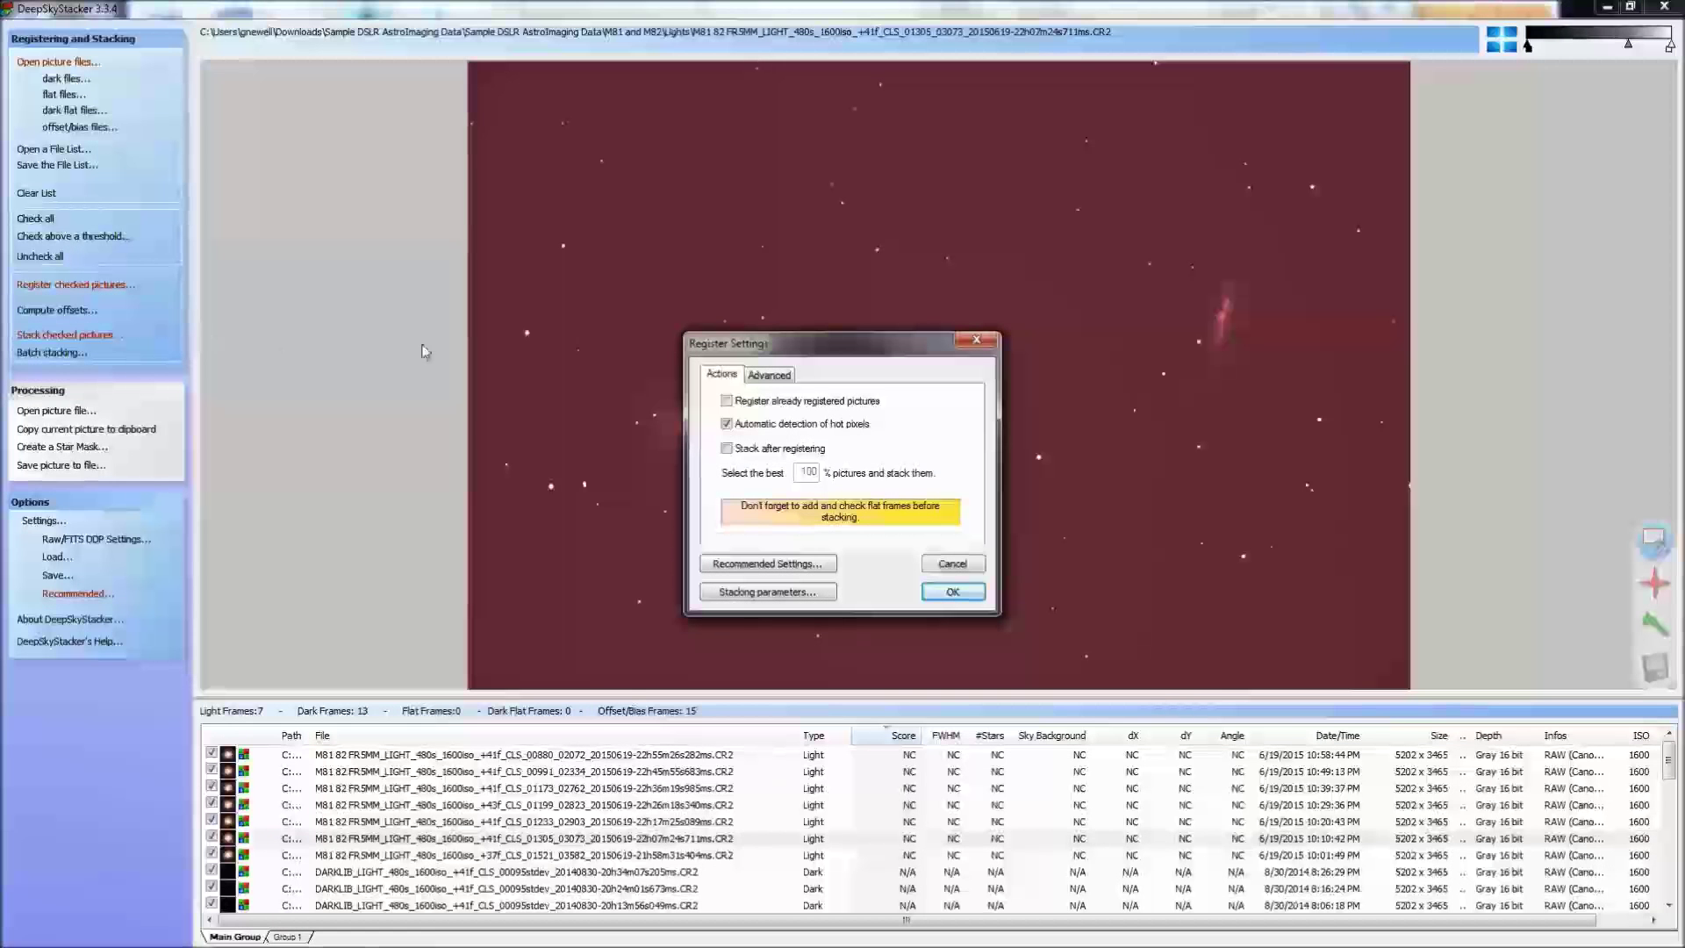
click(765, 377)
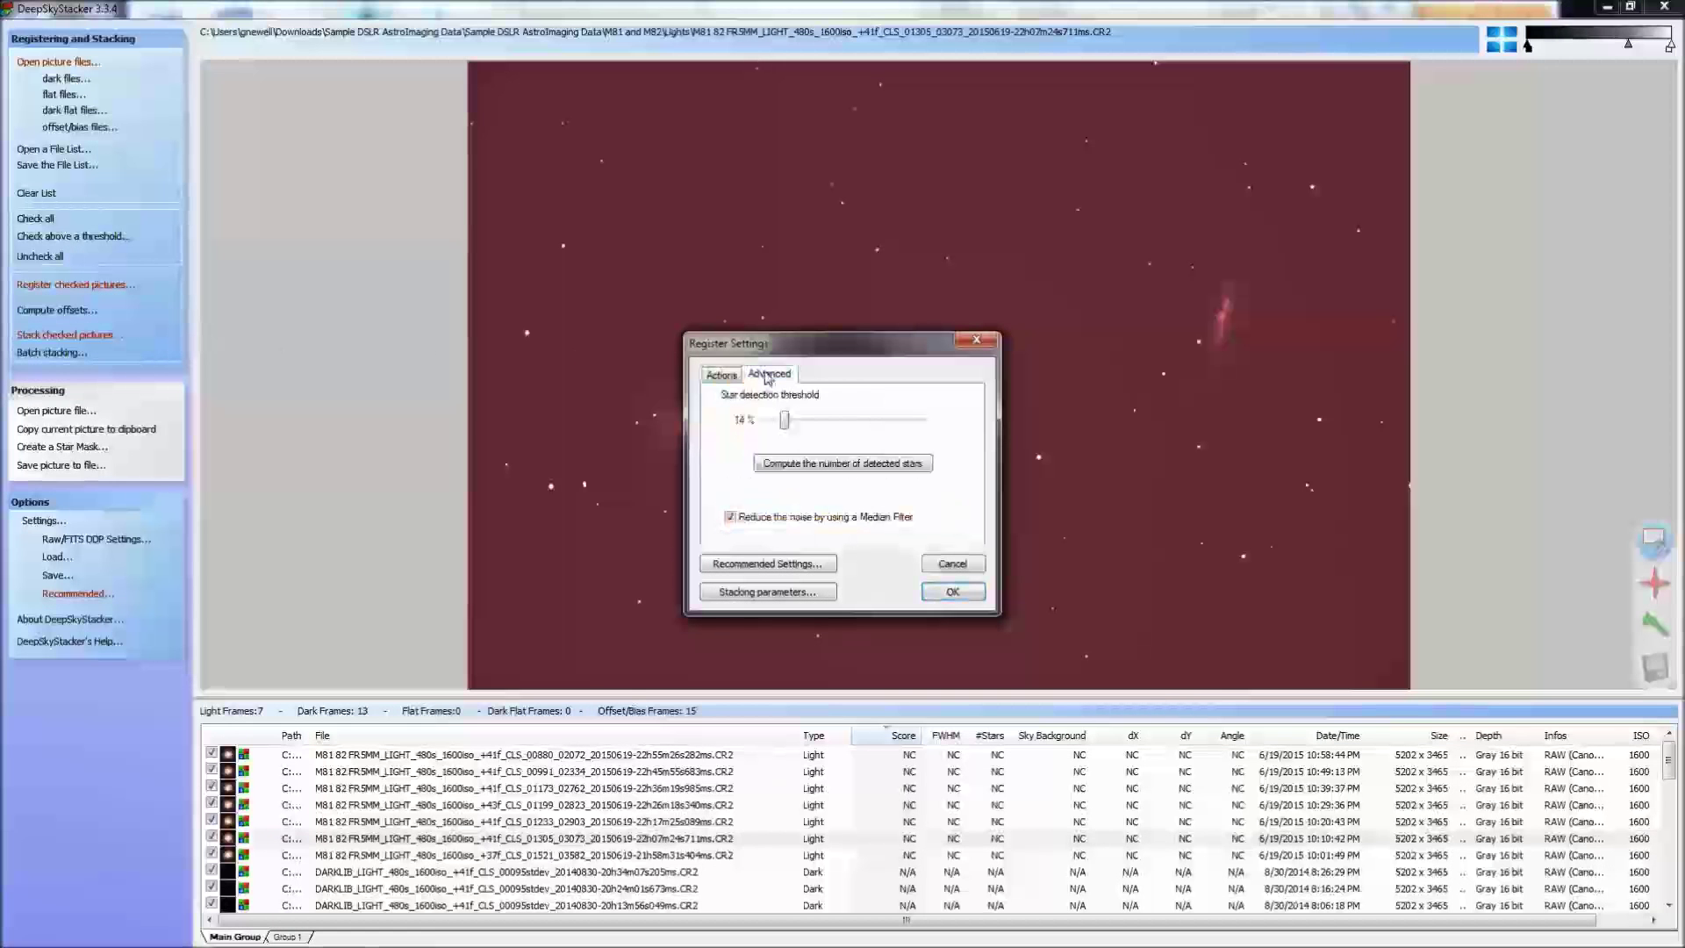
drag(827, 347, 844, 202)
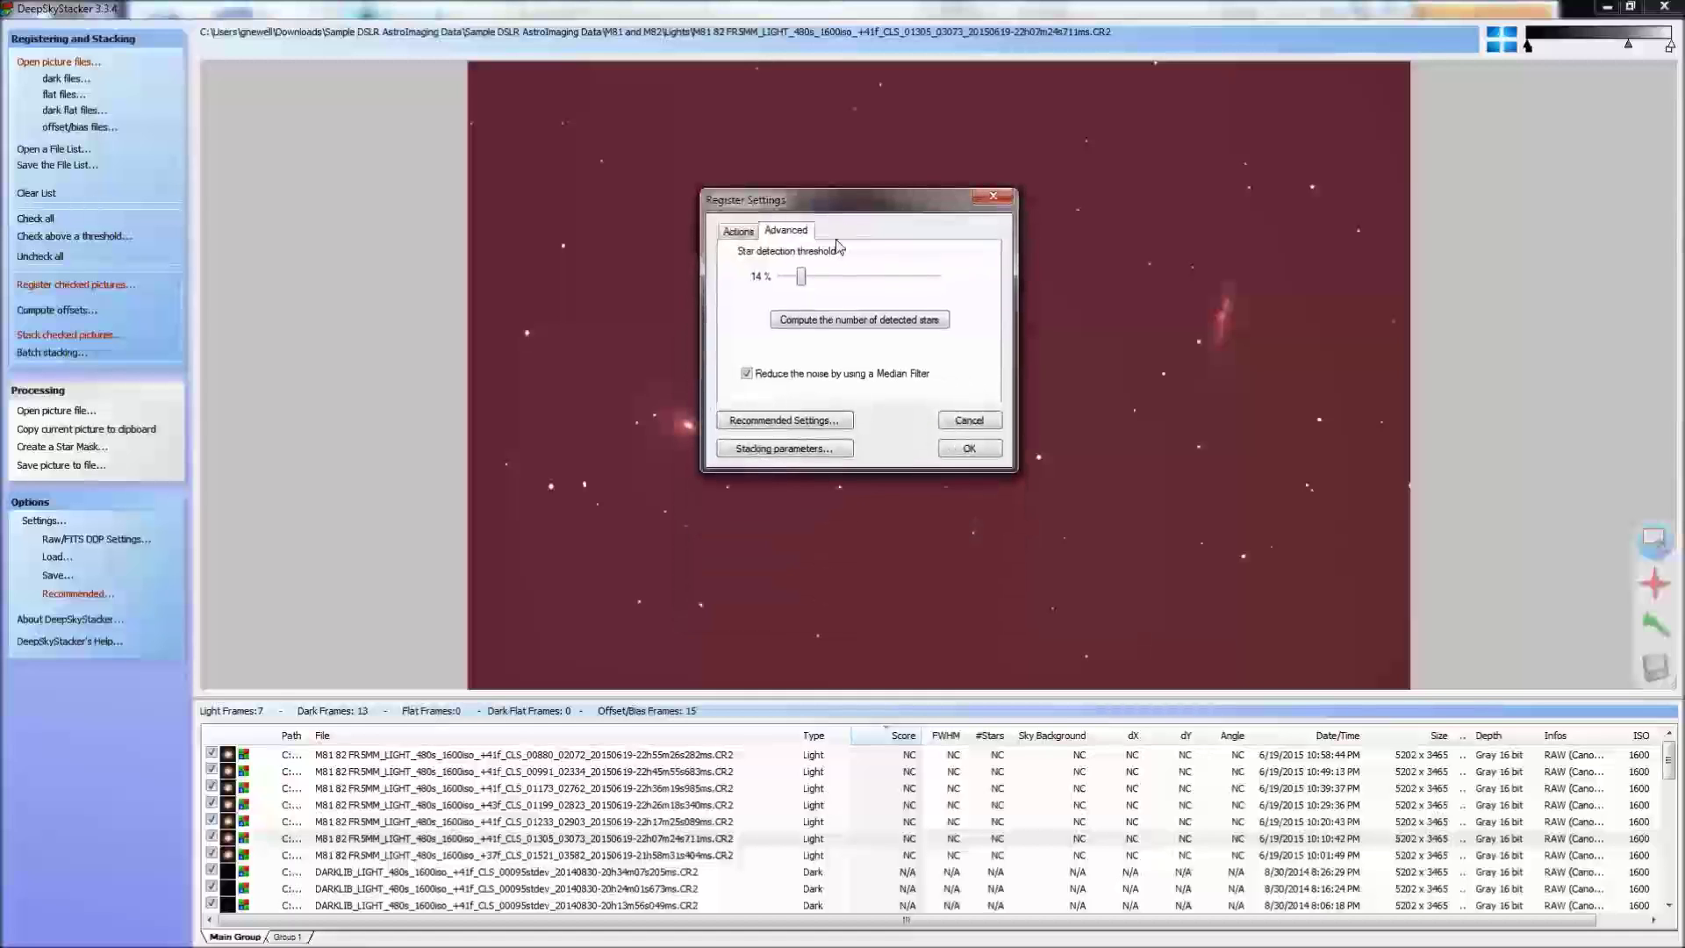
click(839, 320)
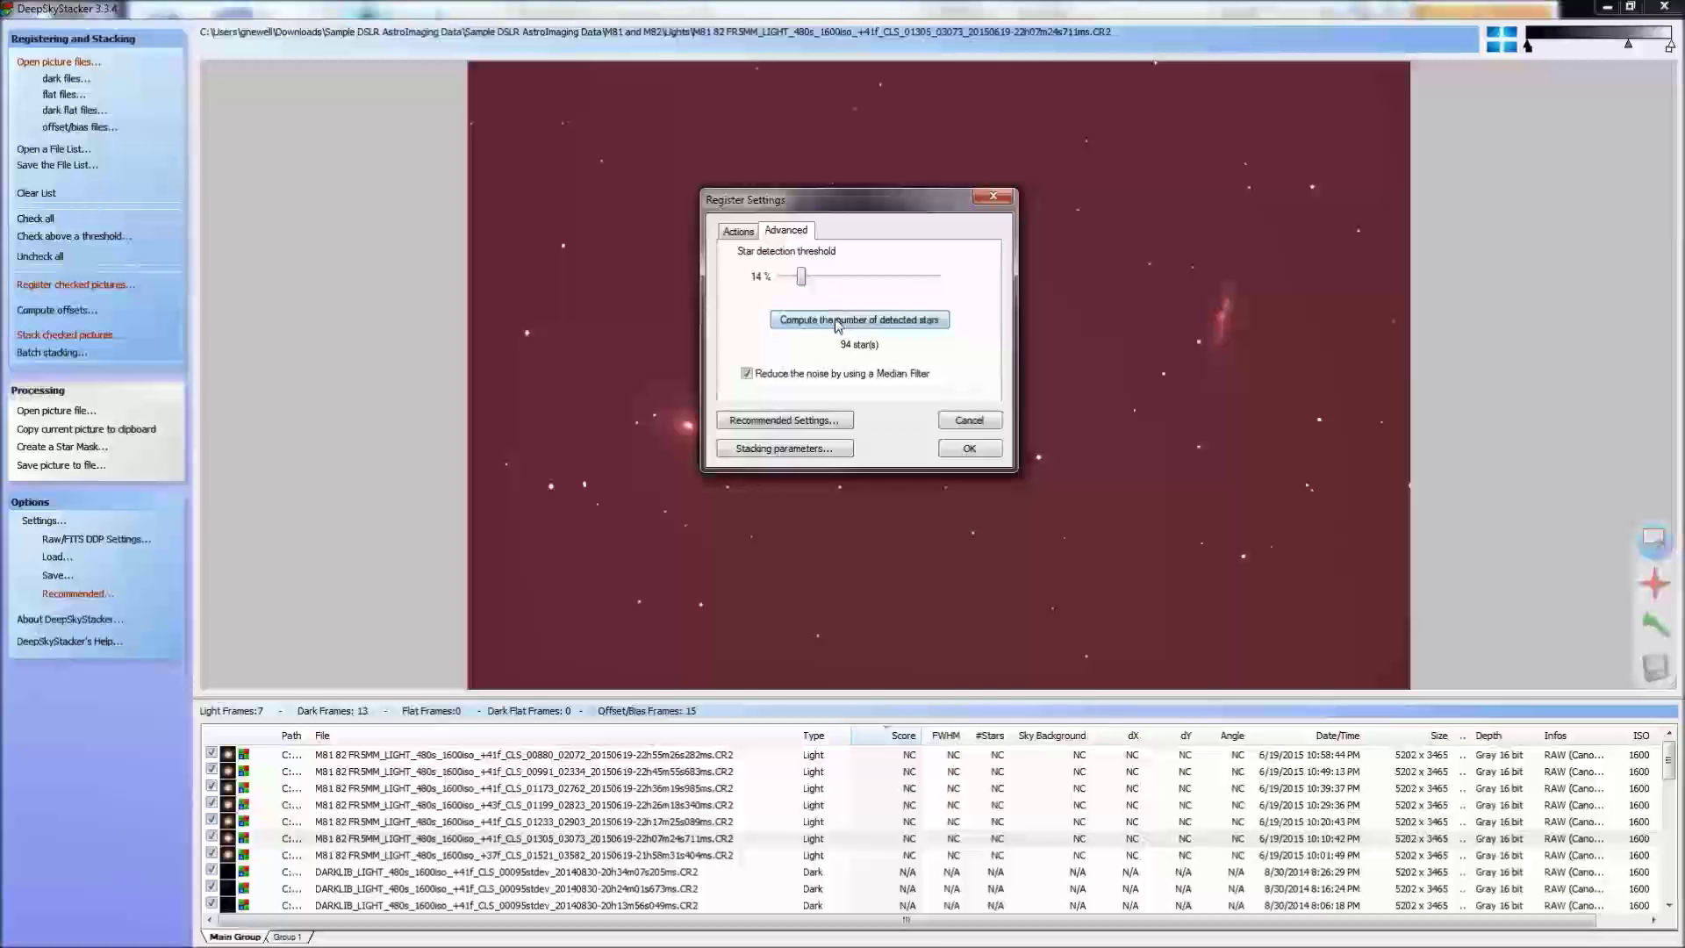
drag(803, 285, 795, 284)
click(826, 319)
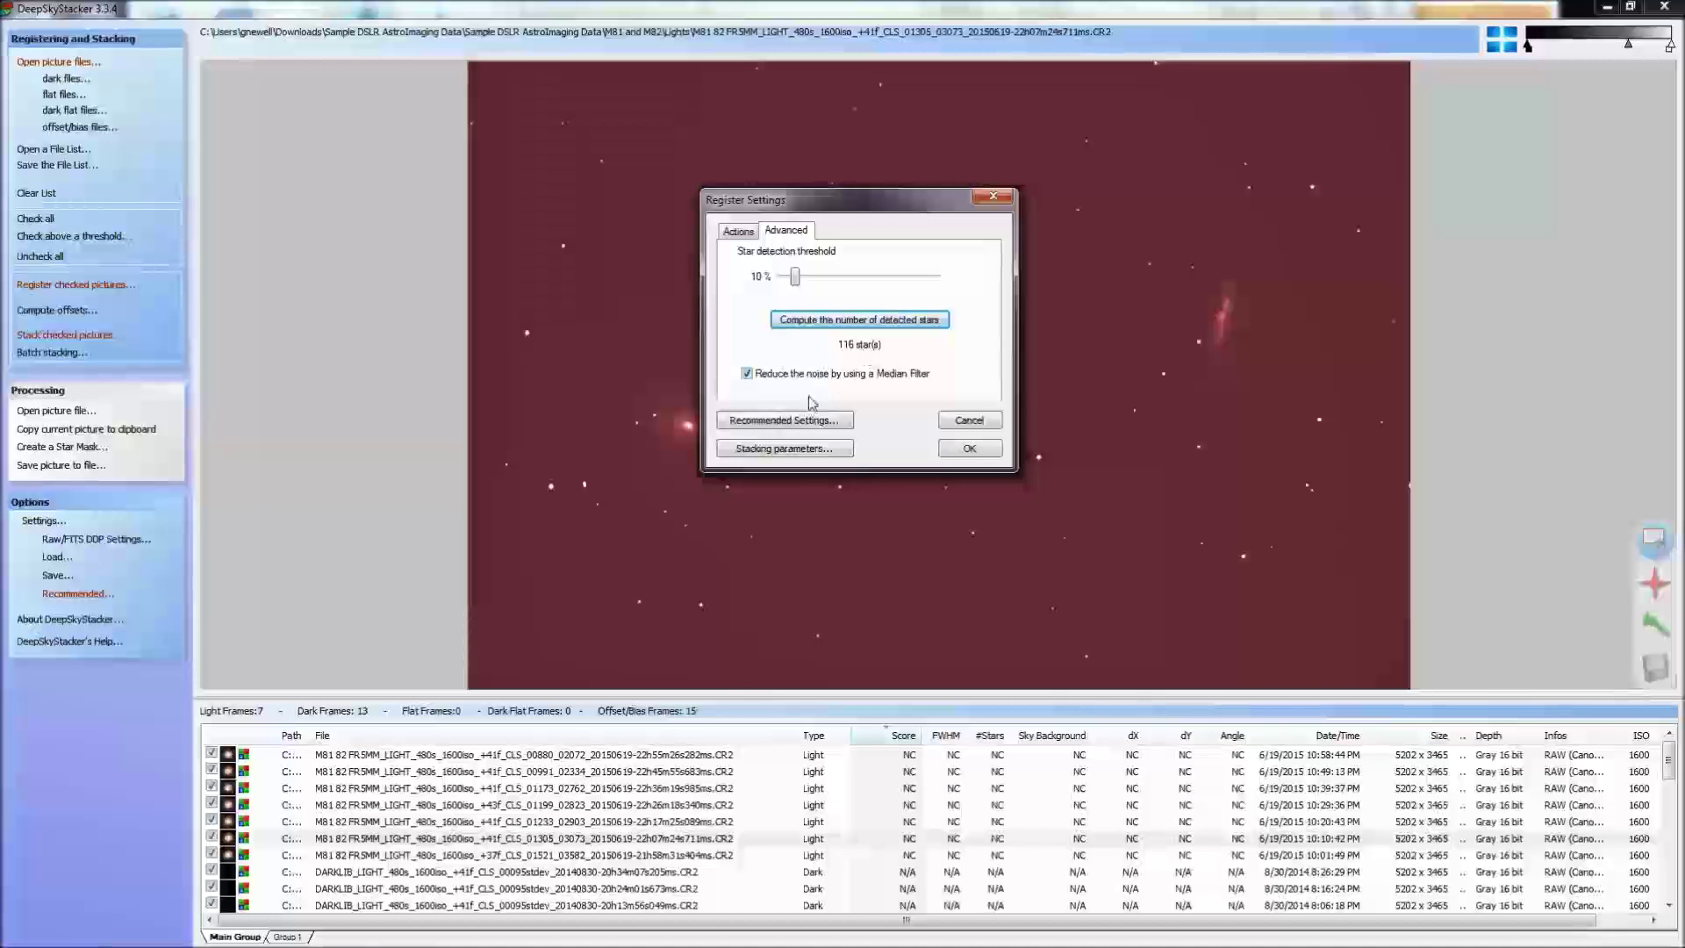
Apply the recommended Median combination method for both the master bias and the master dark.
click(809, 424)
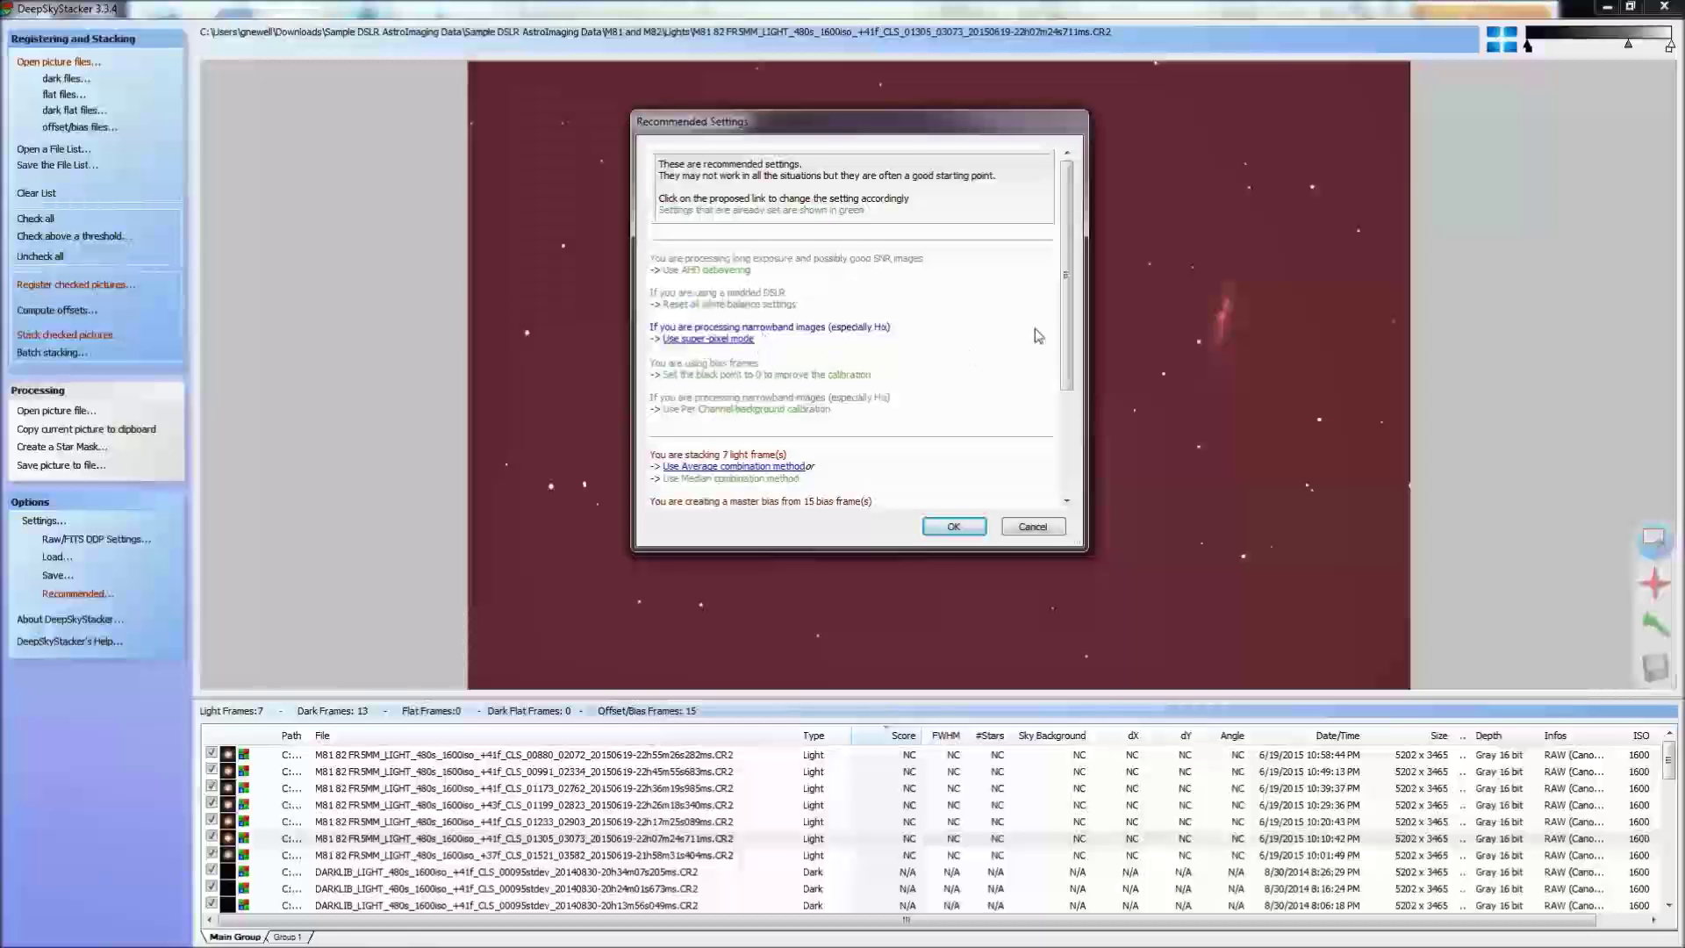
drag(1064, 365, 1086, 460)
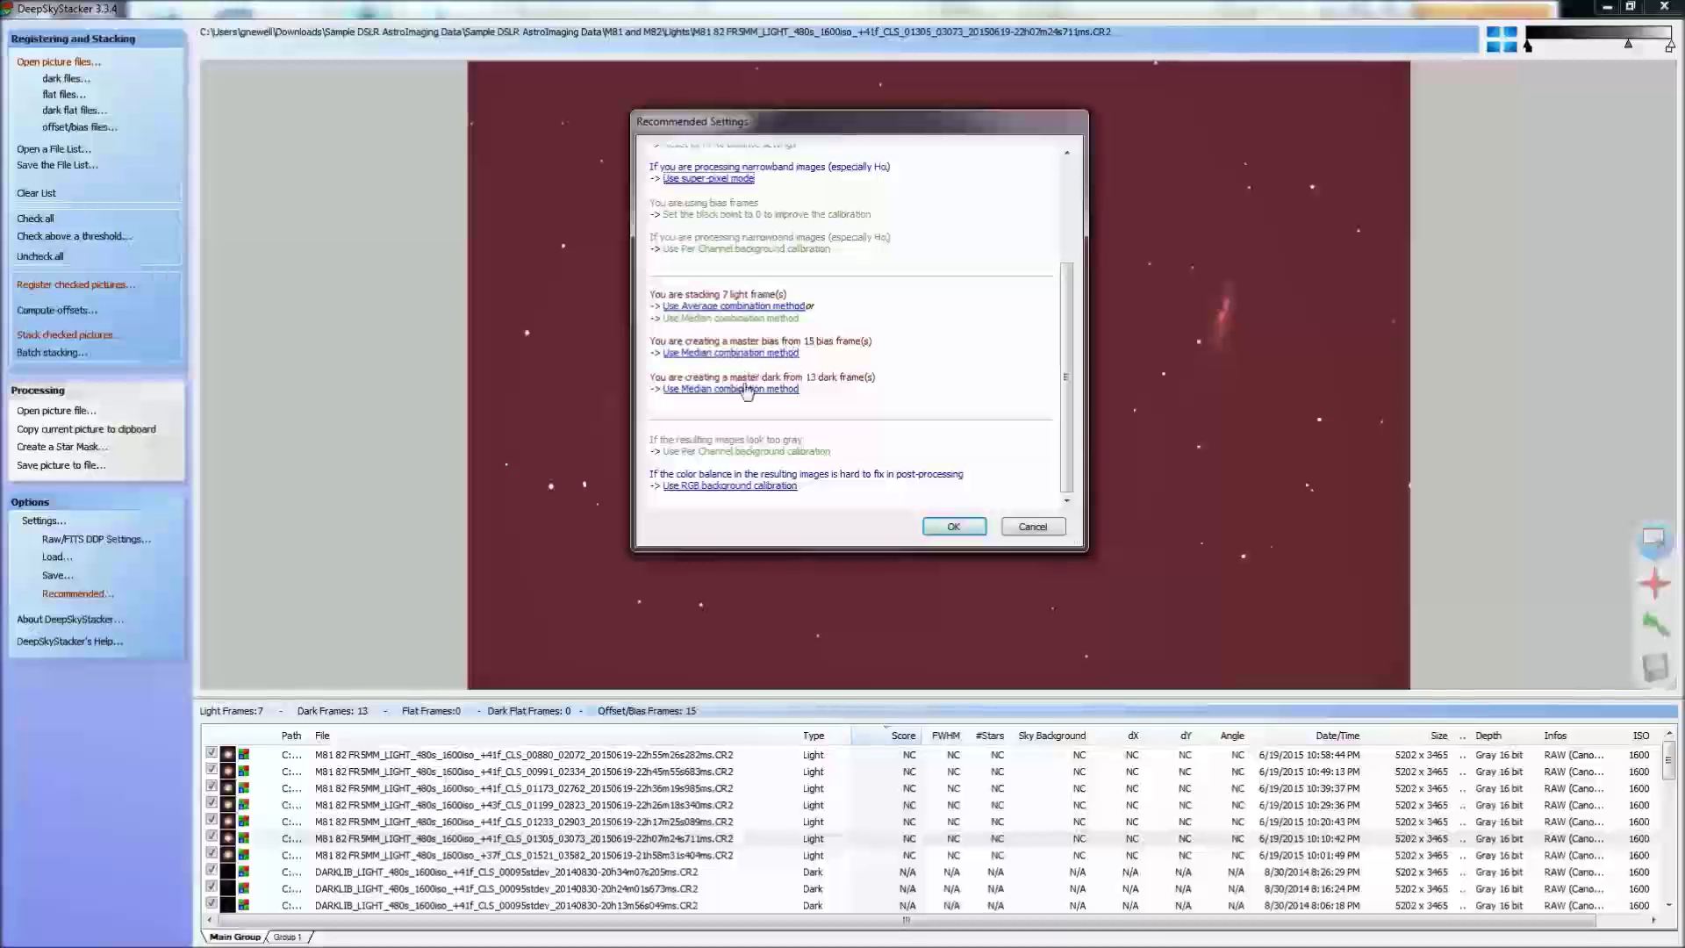
click(753, 353)
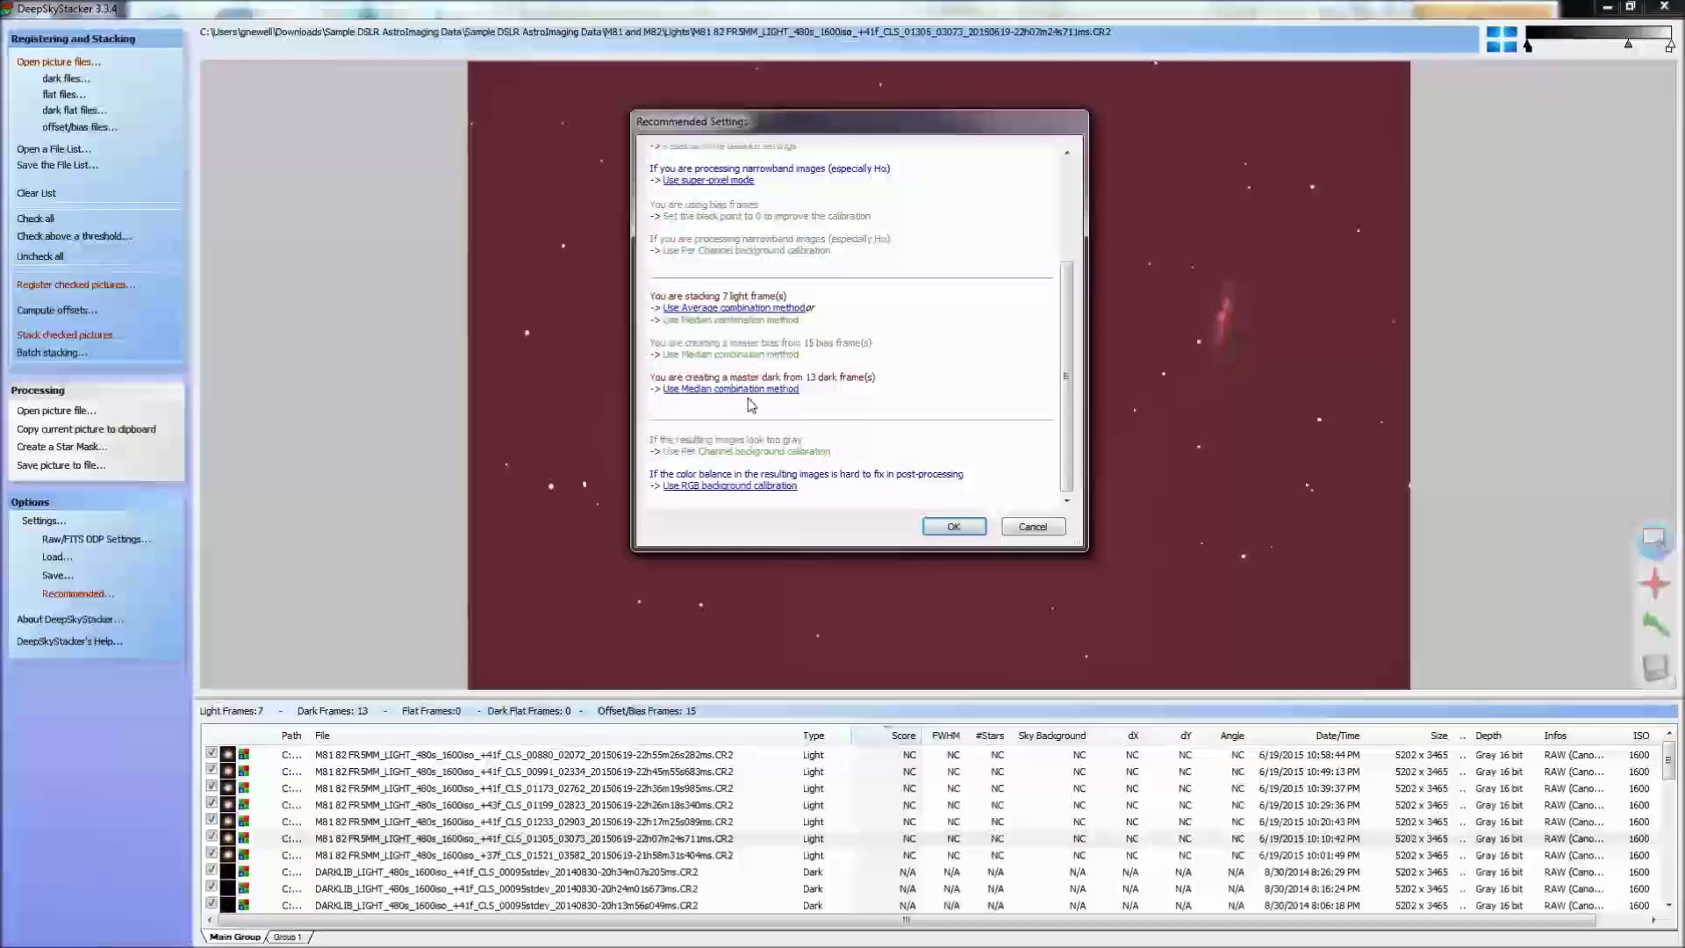
click(751, 391)
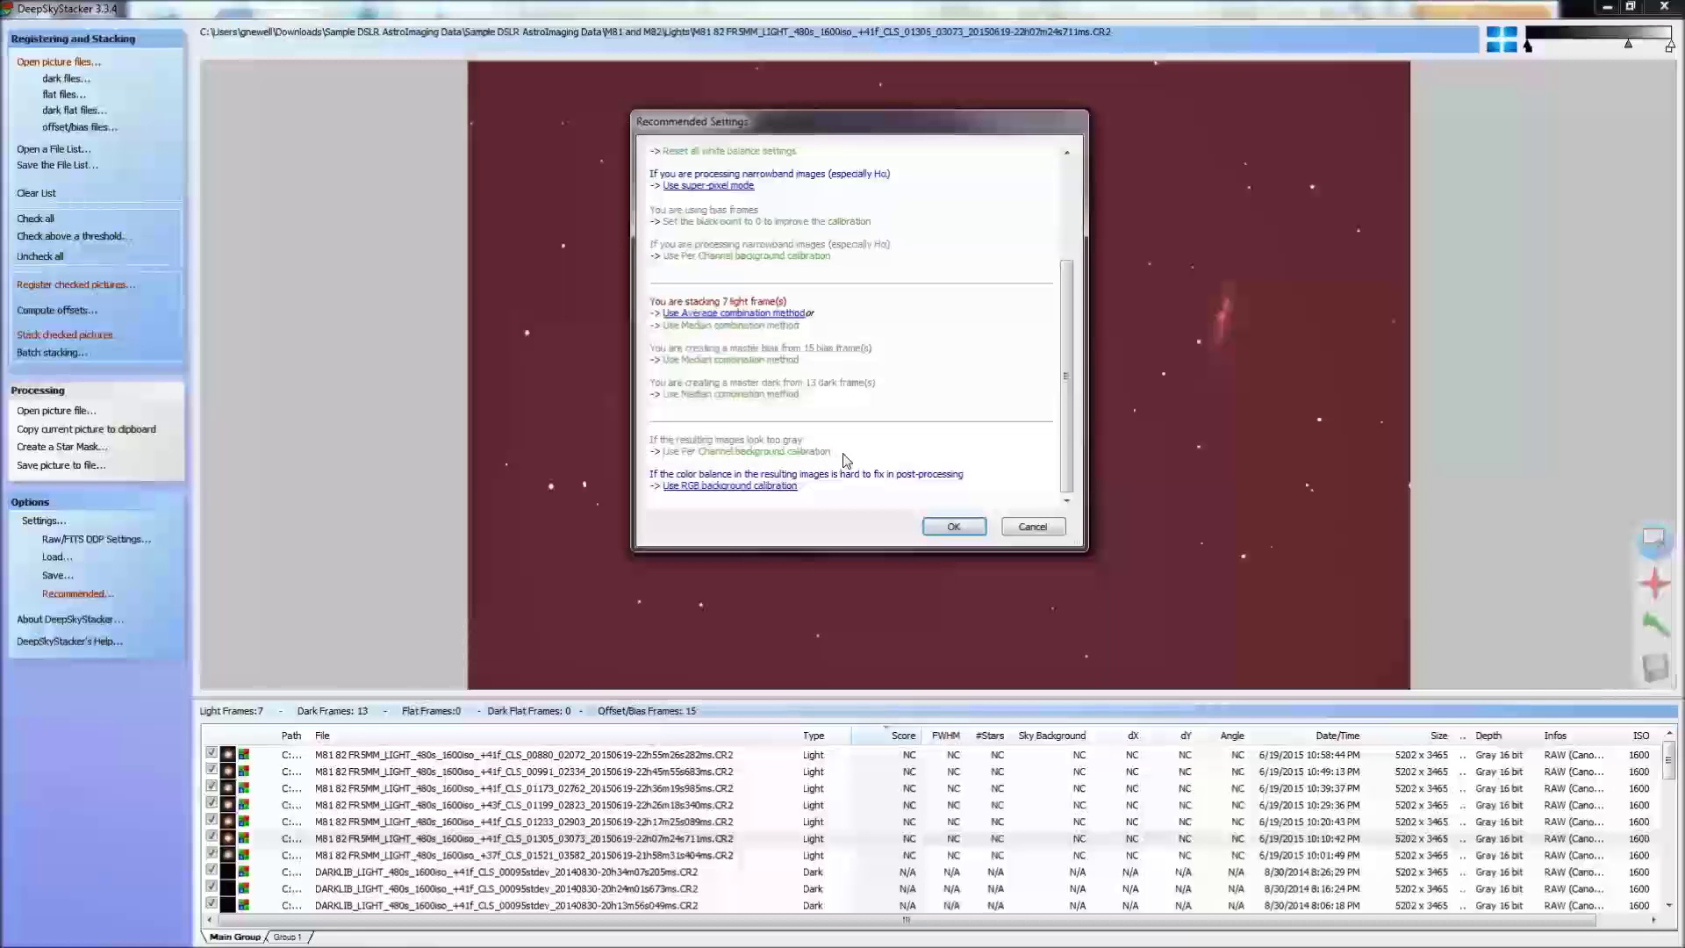
click(952, 529)
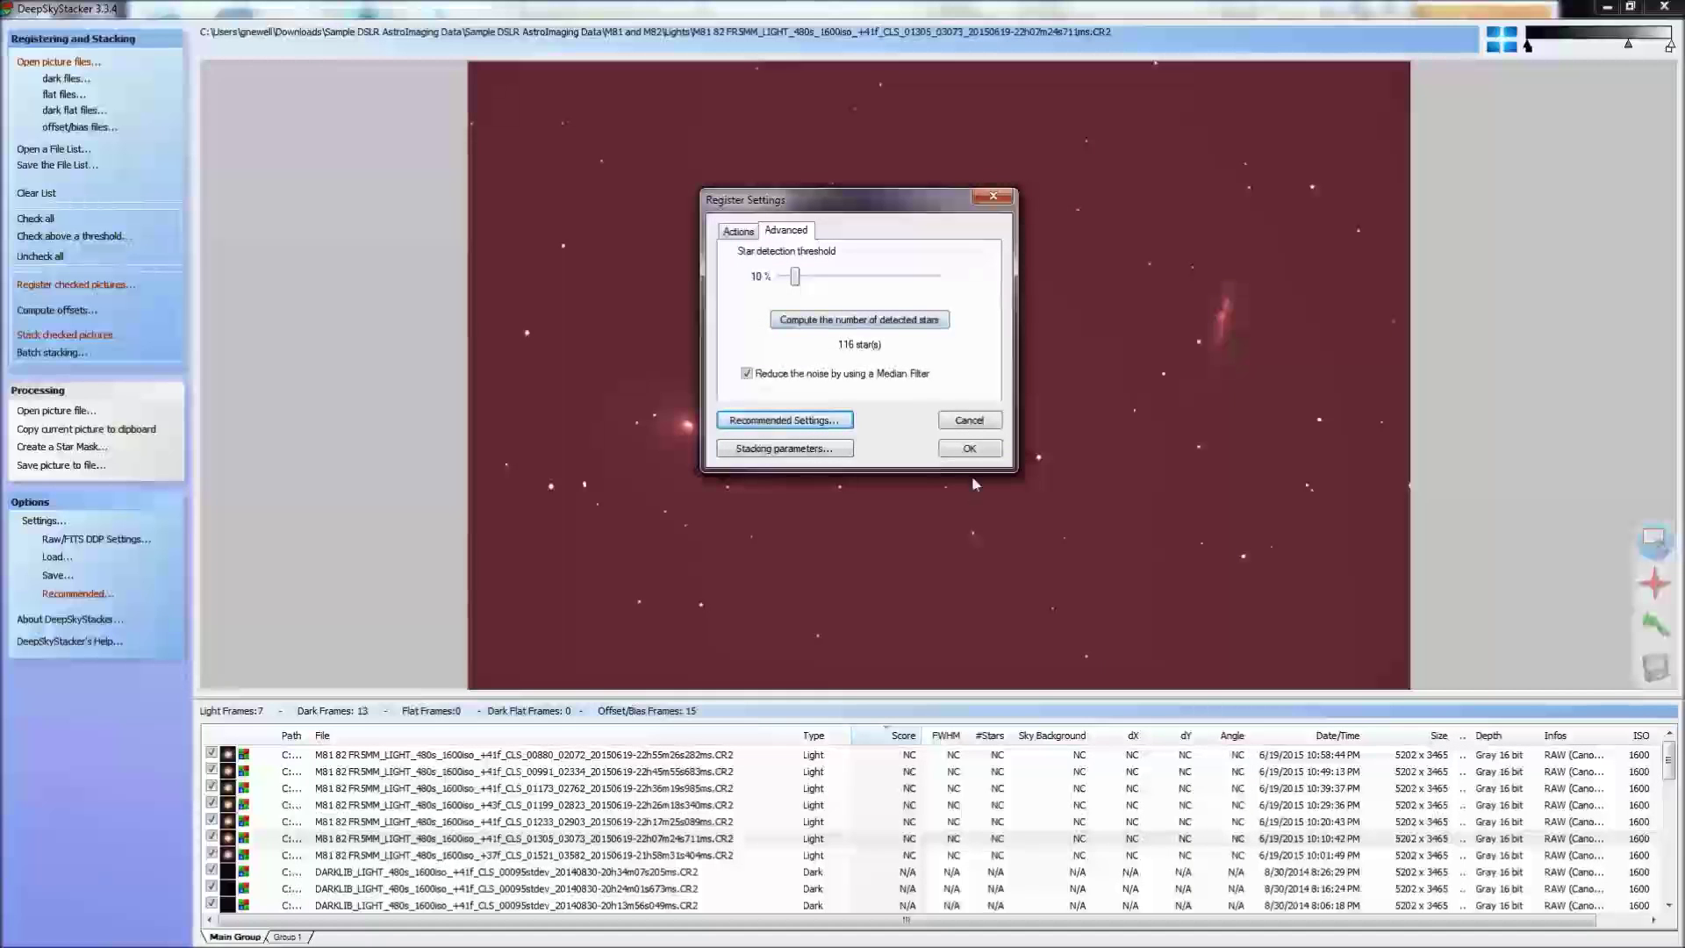
Register the checked pictures with the chosen settings and compute their offsets.
click(969, 448)
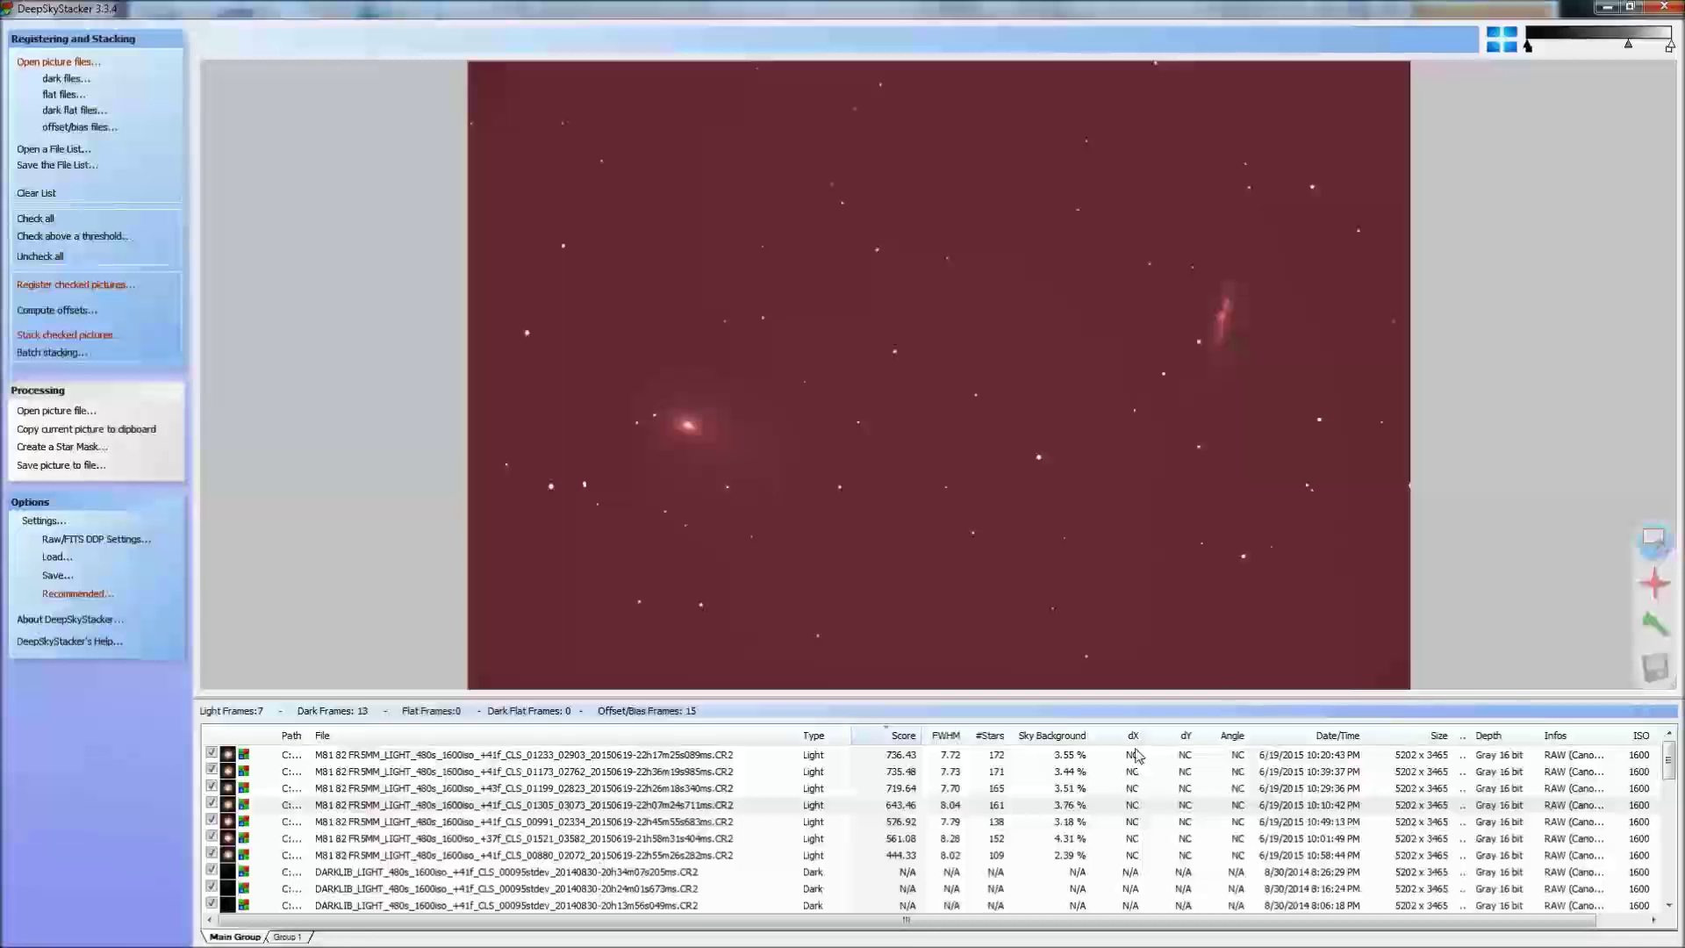
click(72, 311)
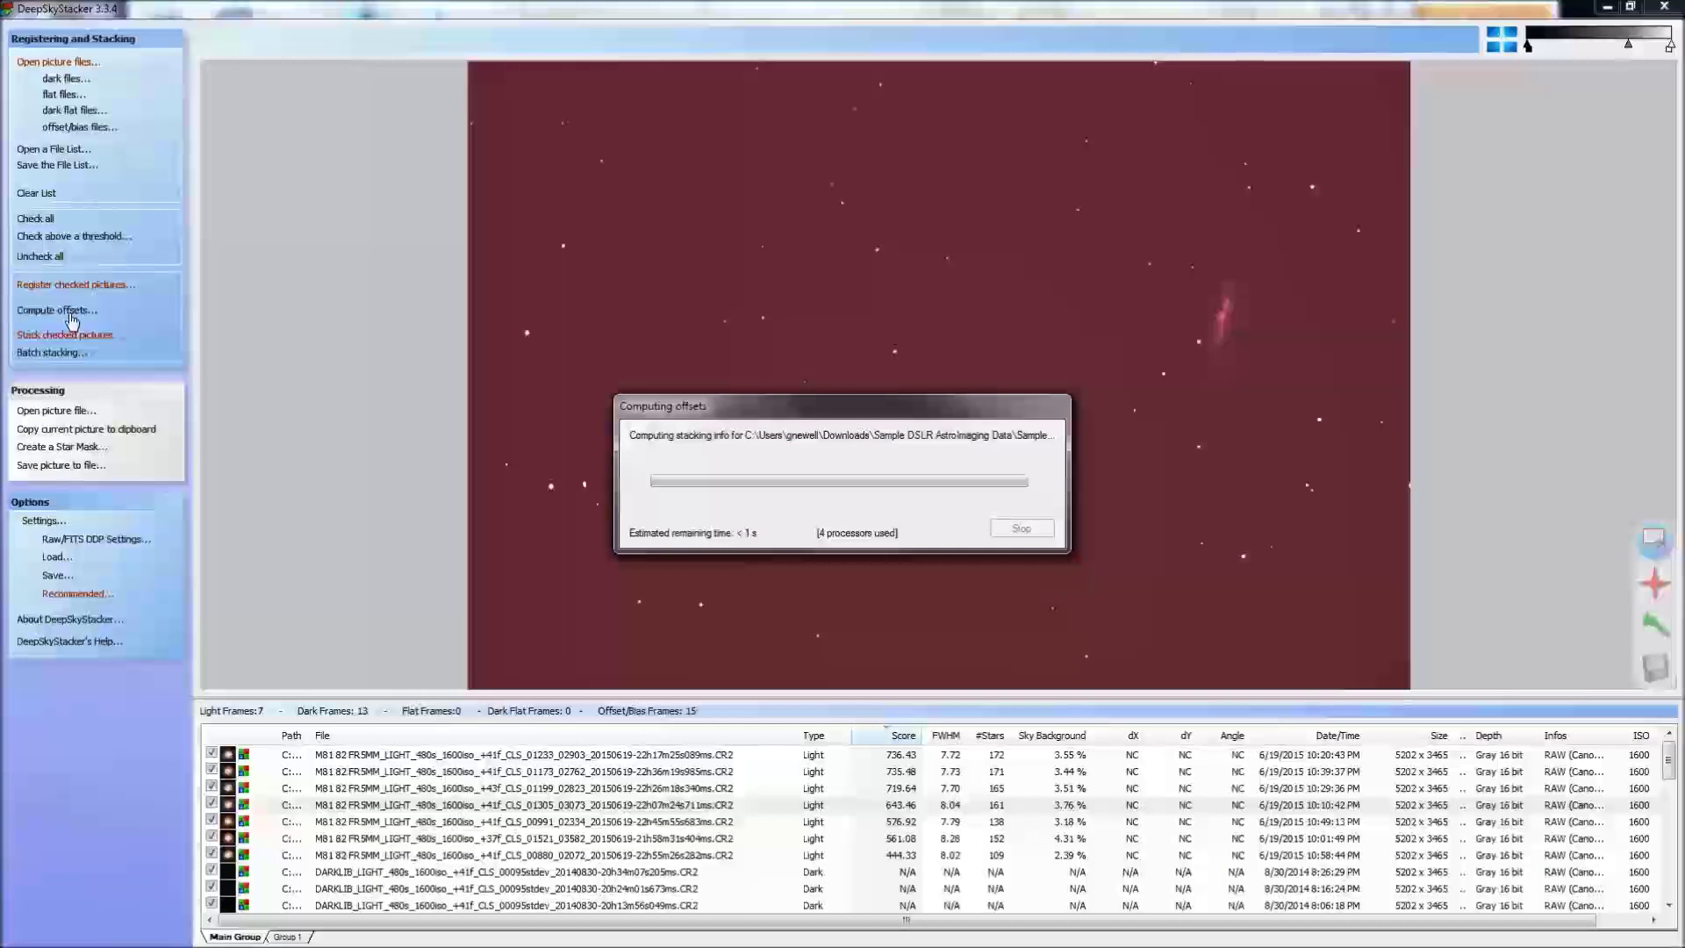